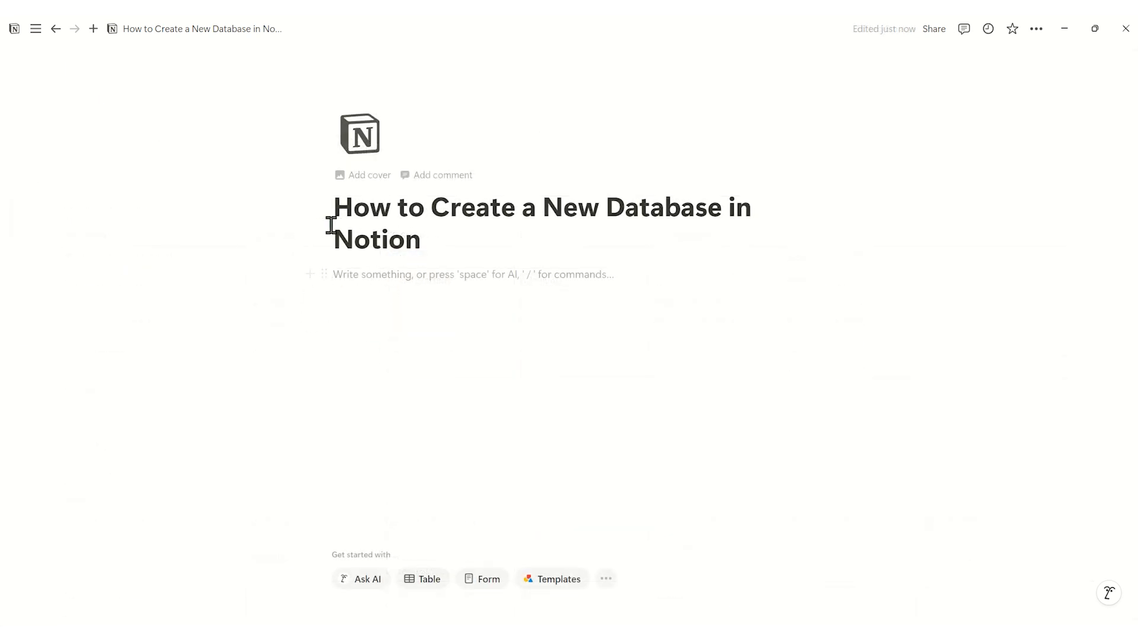
Step: Insert a table view with a new blank database below the page title and name it Tasks Database
{"action": "left_click", "coordinate": [387, 267]}
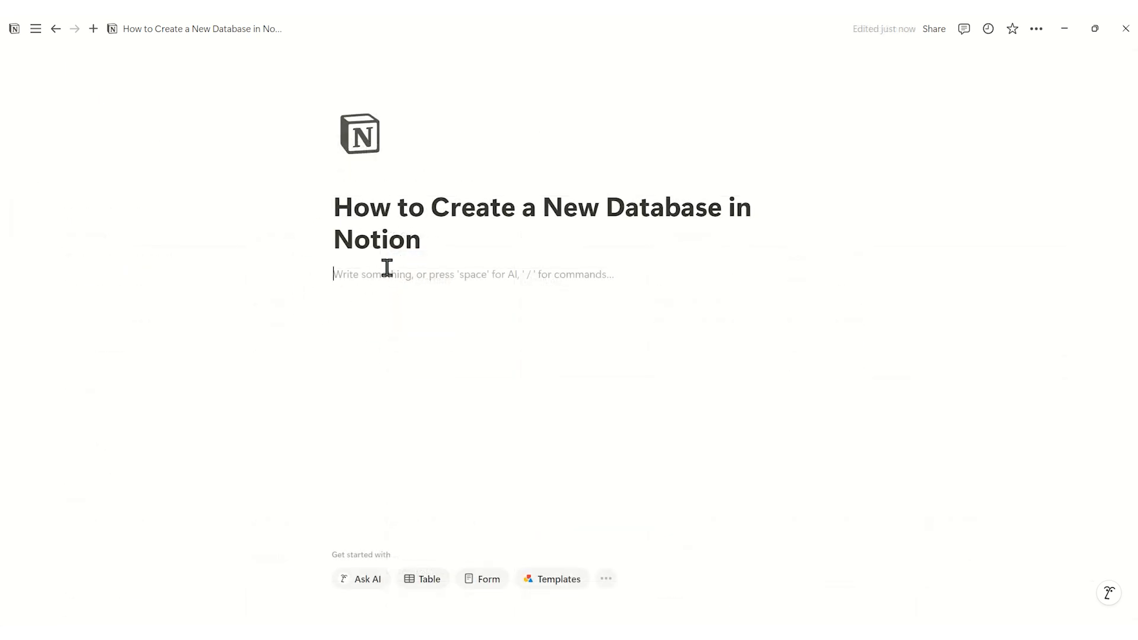
{"action": "type", "text": "/"}
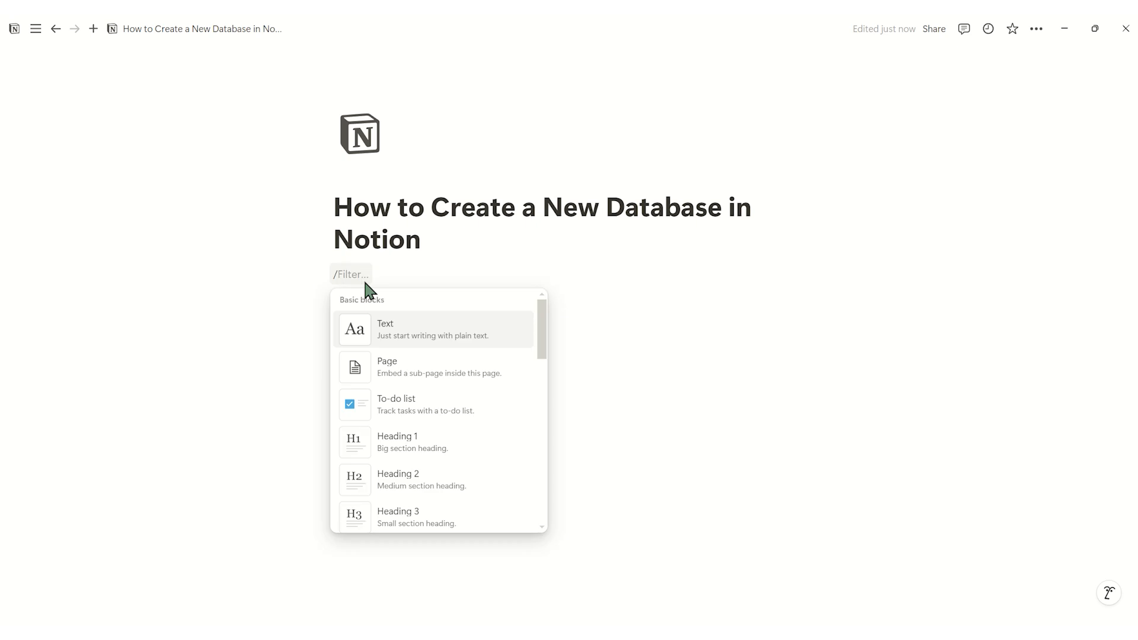
{"action": "type", "text": "tab"}
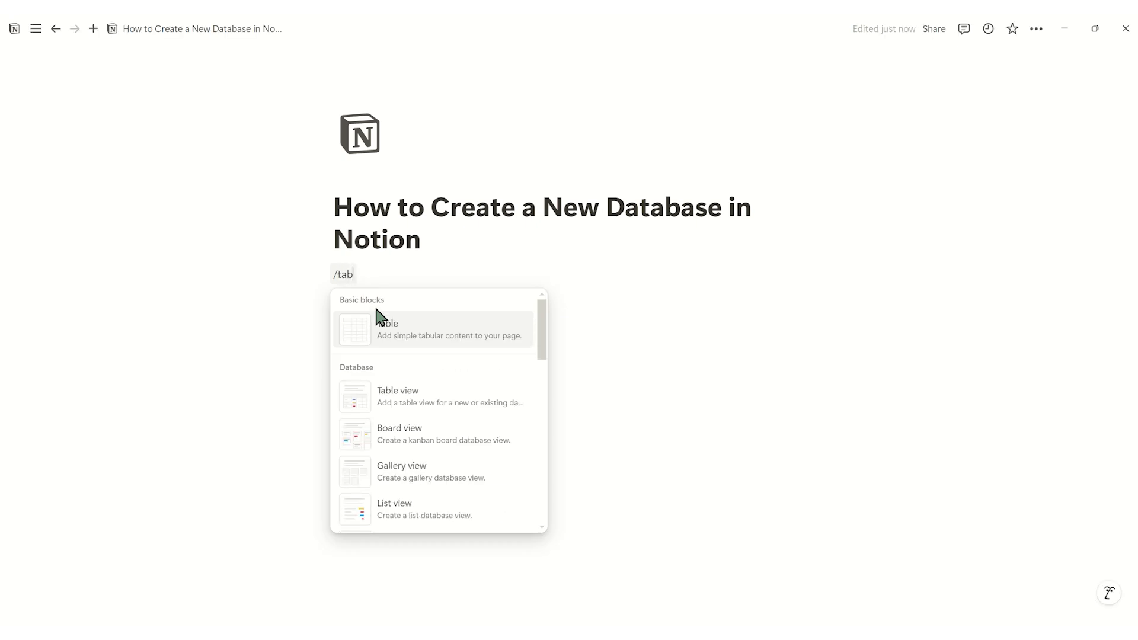
{"action": "left_click", "coordinate": [407, 406]}
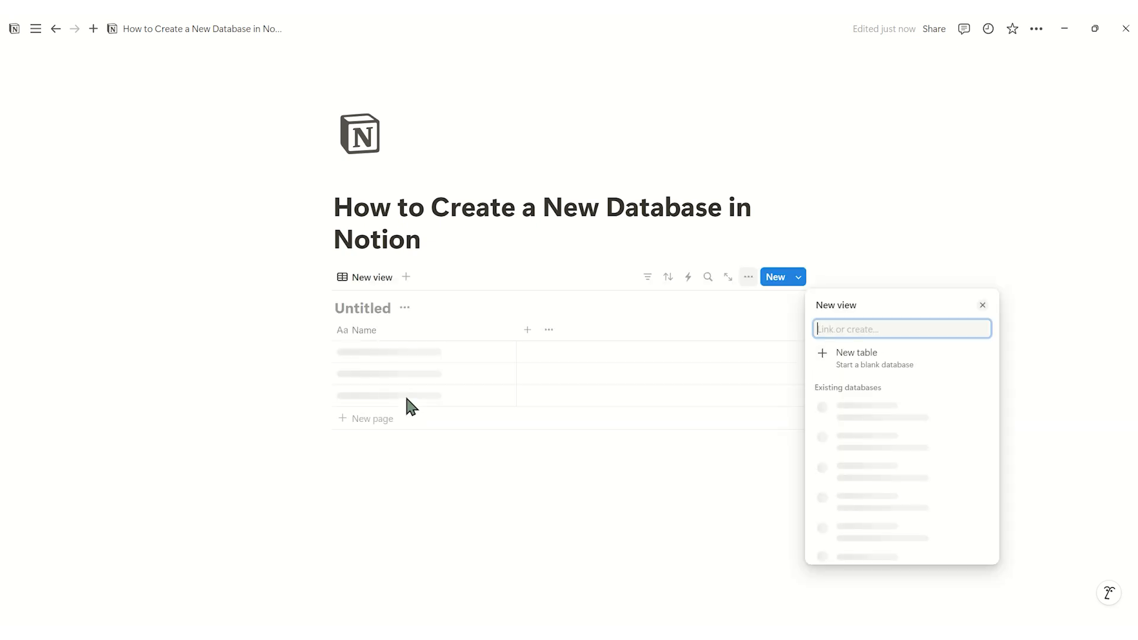
{"action": "left_click", "coordinate": [885, 362]}
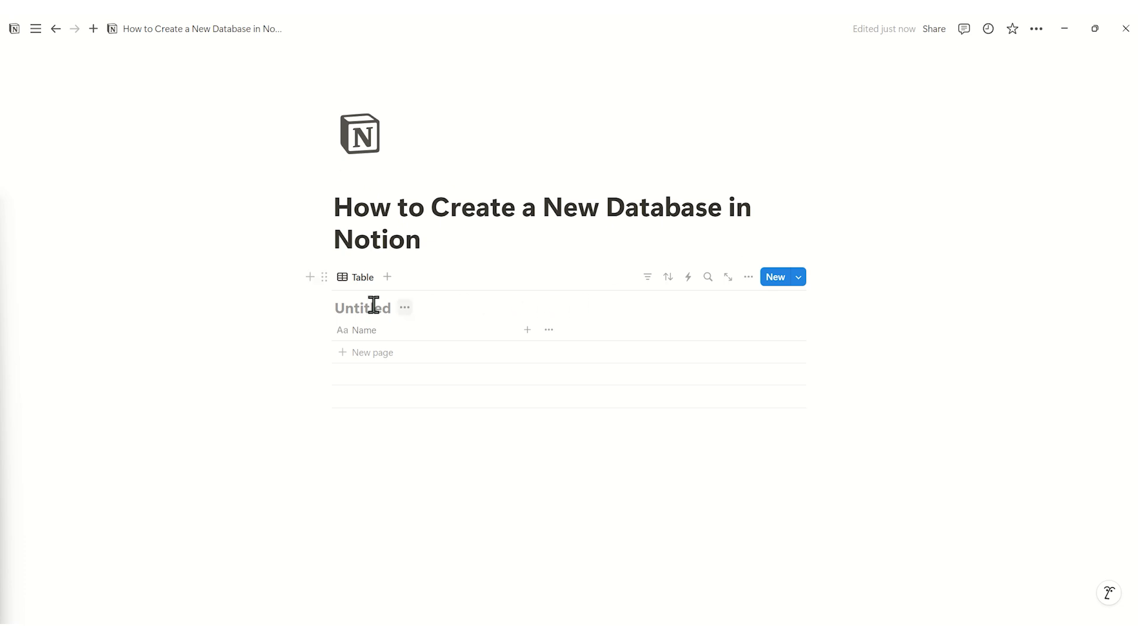
{"action": "left_click", "coordinate": [357, 305]}
{"action": "type", "text": "Tasks Database"}
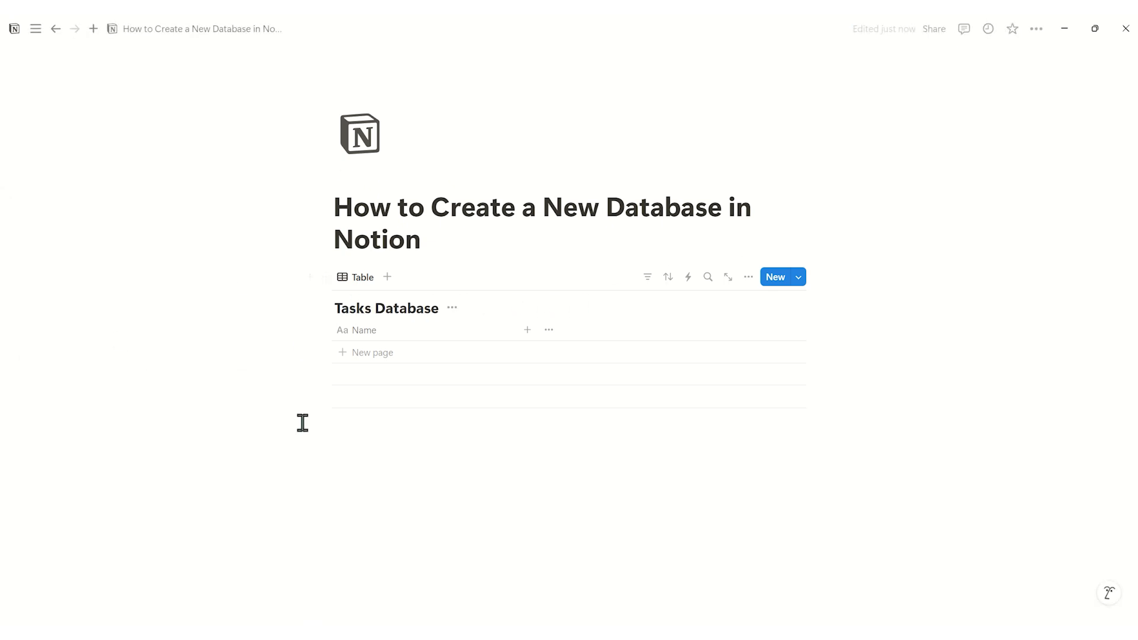
Step: Add a Person property to the Tasks Database, keeping its default name and settings
{"action": "left_click", "coordinate": [527, 330]}
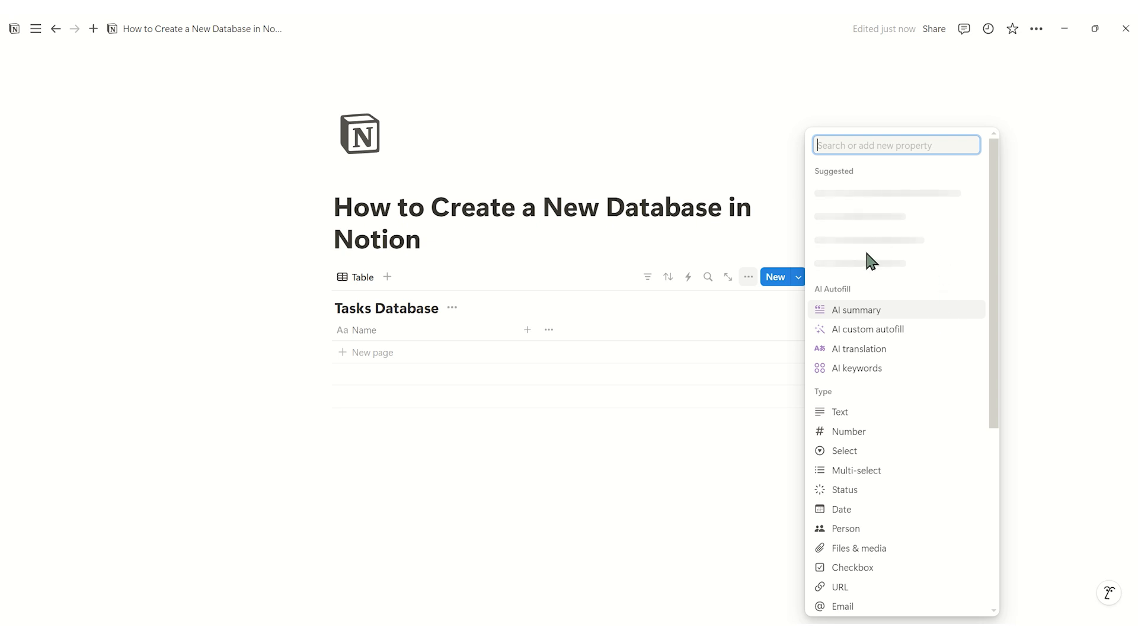
{"action": "left_click_drag", "start_coordinate": [995, 333], "coordinate": [995, 396]}
{"action": "scroll", "coordinate": [925, 400], "scroll_direction": "down", "scroll_amount": 1}
{"action": "left_click", "coordinate": [886, 382]}
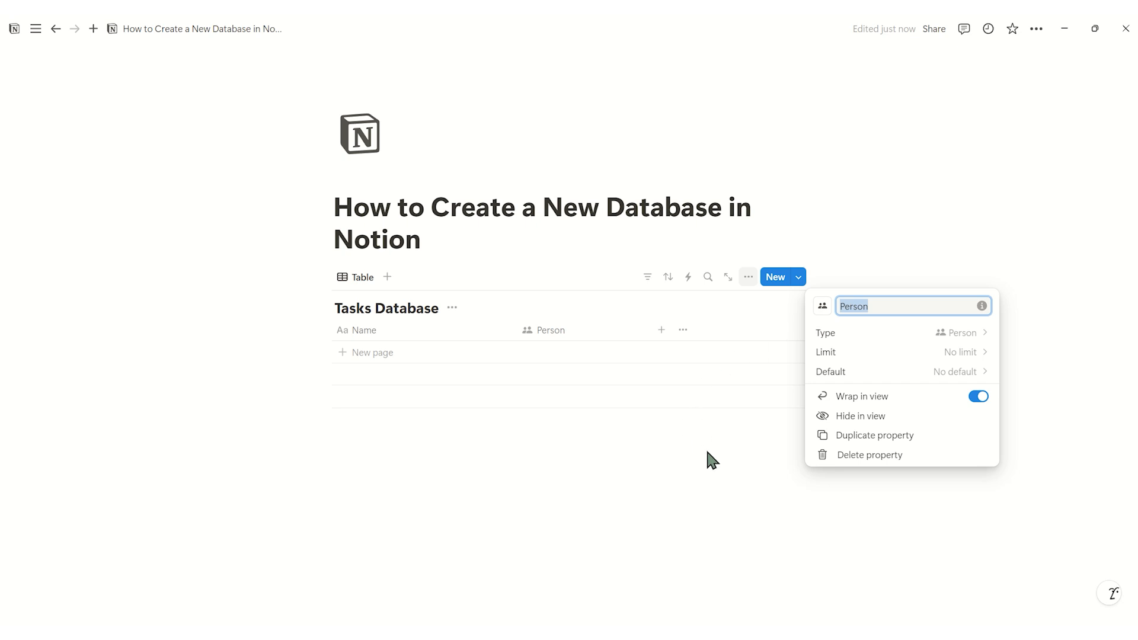
{"action": "left_click", "coordinate": [597, 451]}
Step: Add a Status property with the default options after the Person column
{"action": "left_click", "coordinate": [662, 329]}
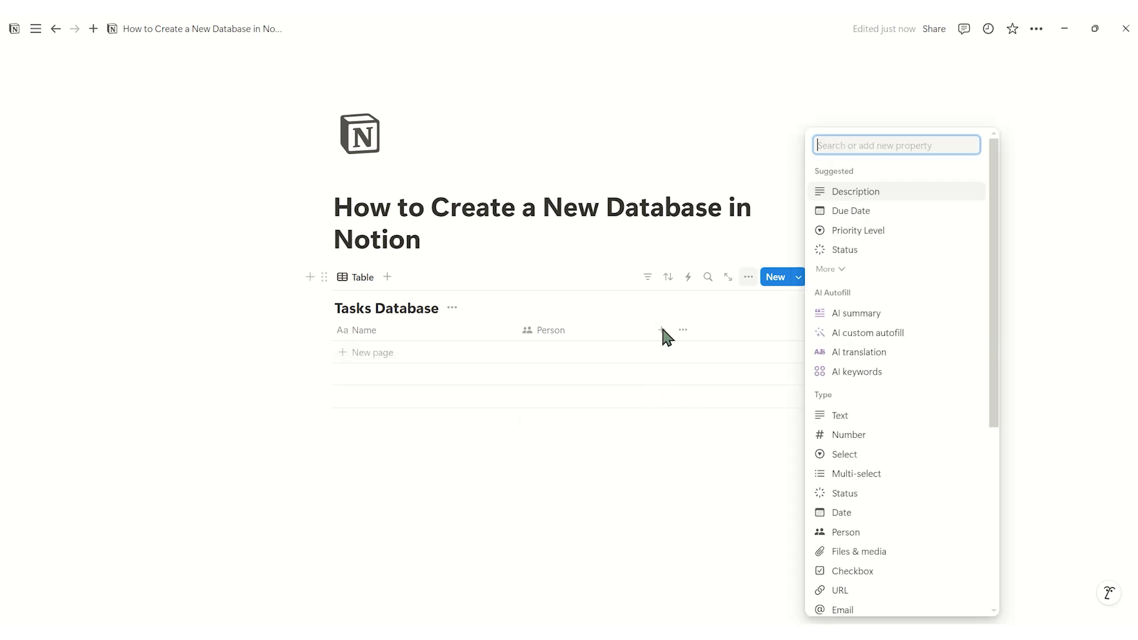
{"action": "left_click_drag", "start_coordinate": [990, 285], "coordinate": [996, 384]}
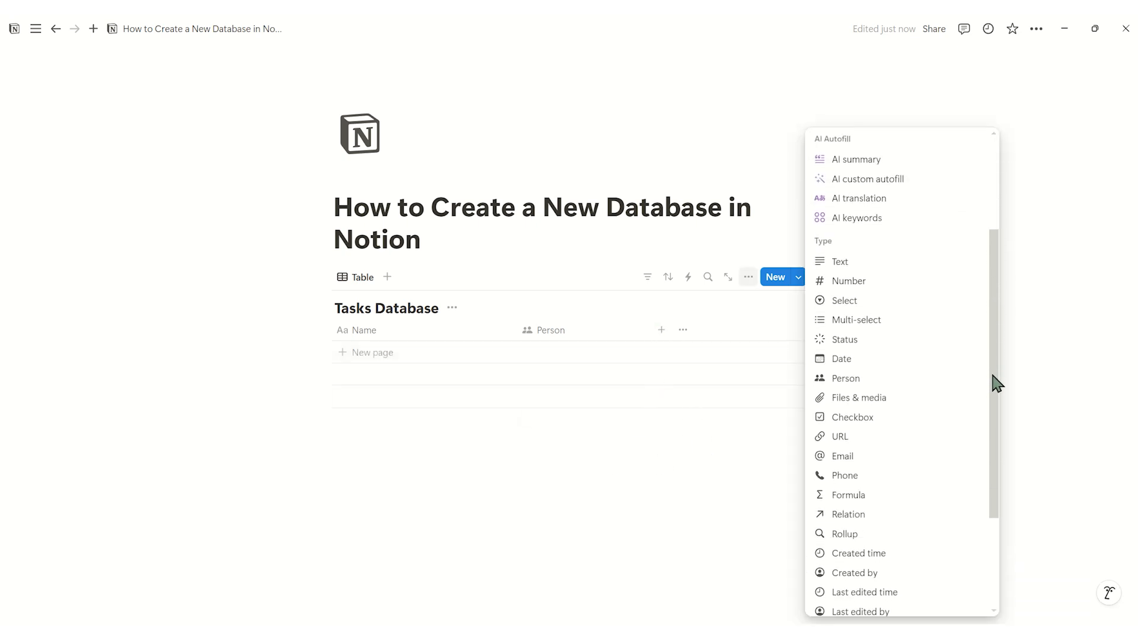
{"action": "left_click", "coordinate": [887, 335]}
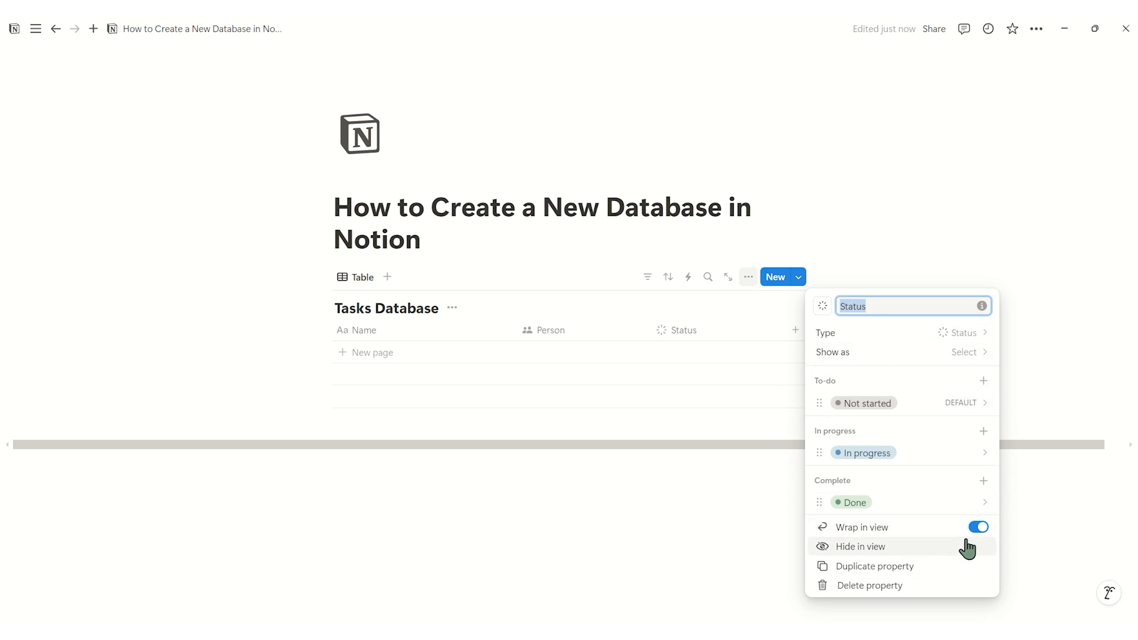
{"action": "key", "text": "Escape"}
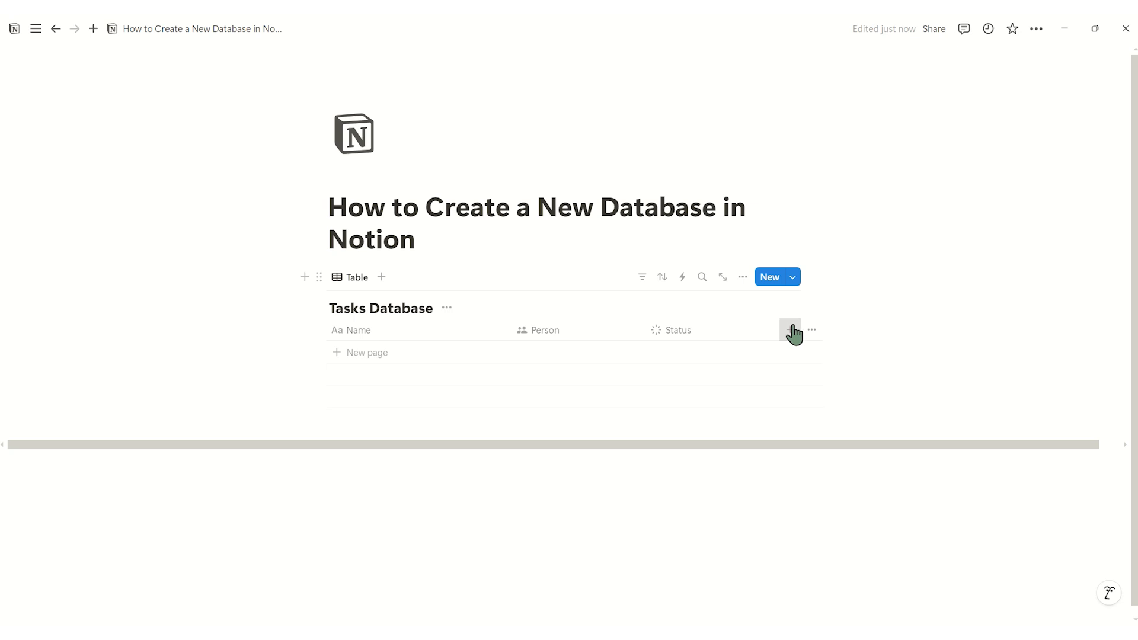
Step: Add a Select property after the Status column and name it Priority
{"action": "left_click", "coordinate": [793, 331]}
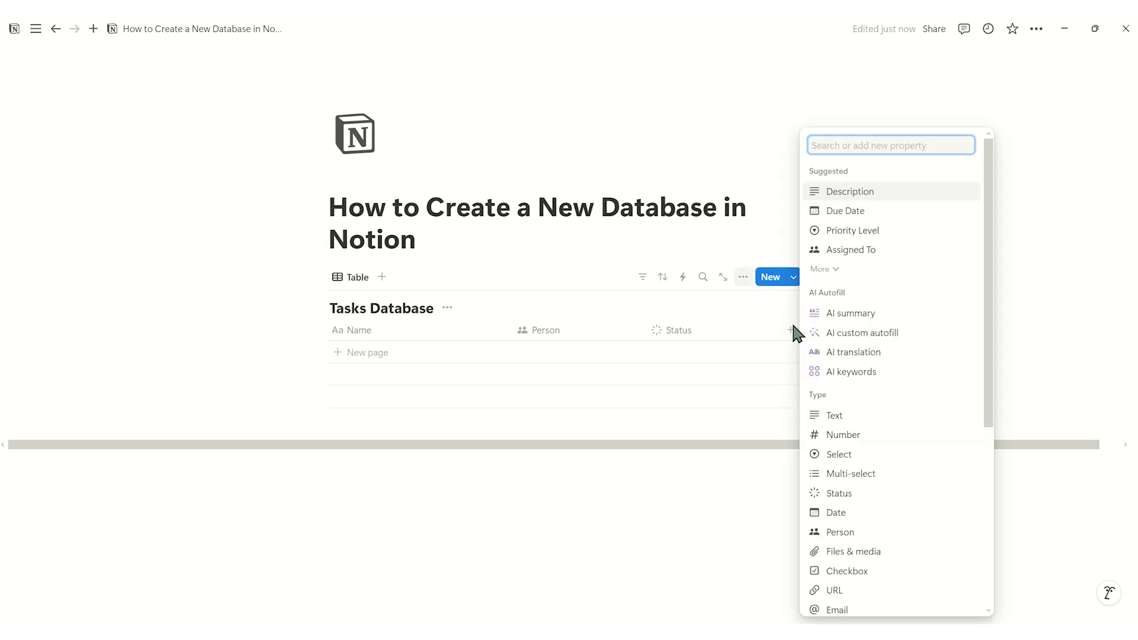
{"action": "left_click", "coordinate": [881, 456]}
{"action": "left_click", "coordinate": [864, 305]}
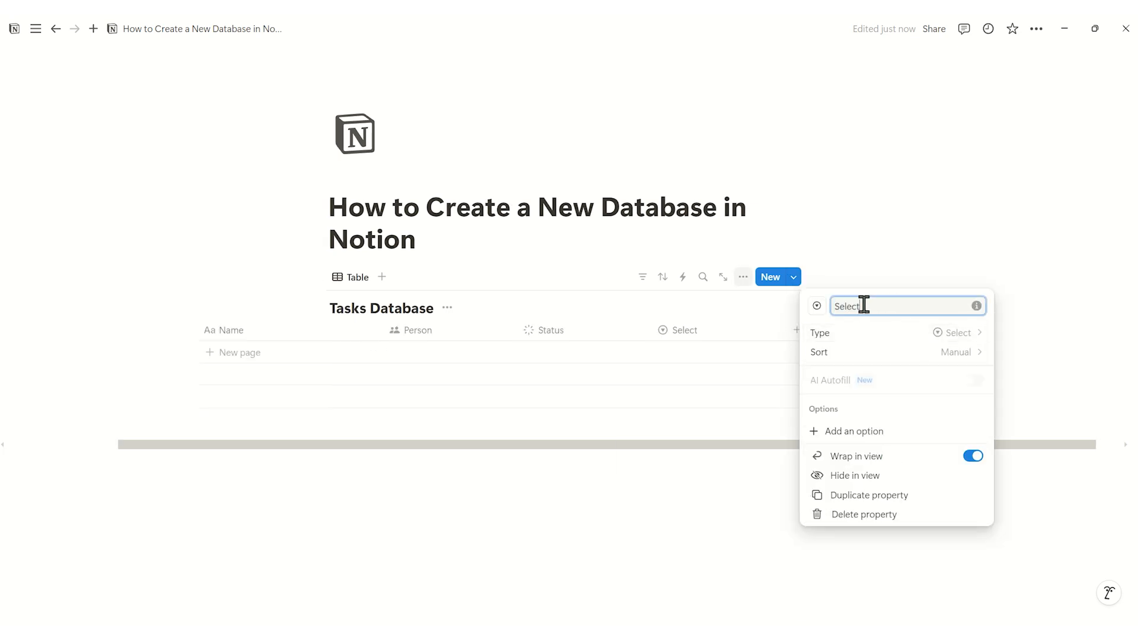
{"action": "left_click_drag", "start_coordinate": [864, 306], "coordinate": [830, 306]}
{"action": "type", "text": "Priority"}
{"action": "key", "text": "Return"}
Step: Create the options High, Medium and Low for the Priority property
{"action": "left_click", "coordinate": [887, 428]}
{"action": "type", "text": "High"}
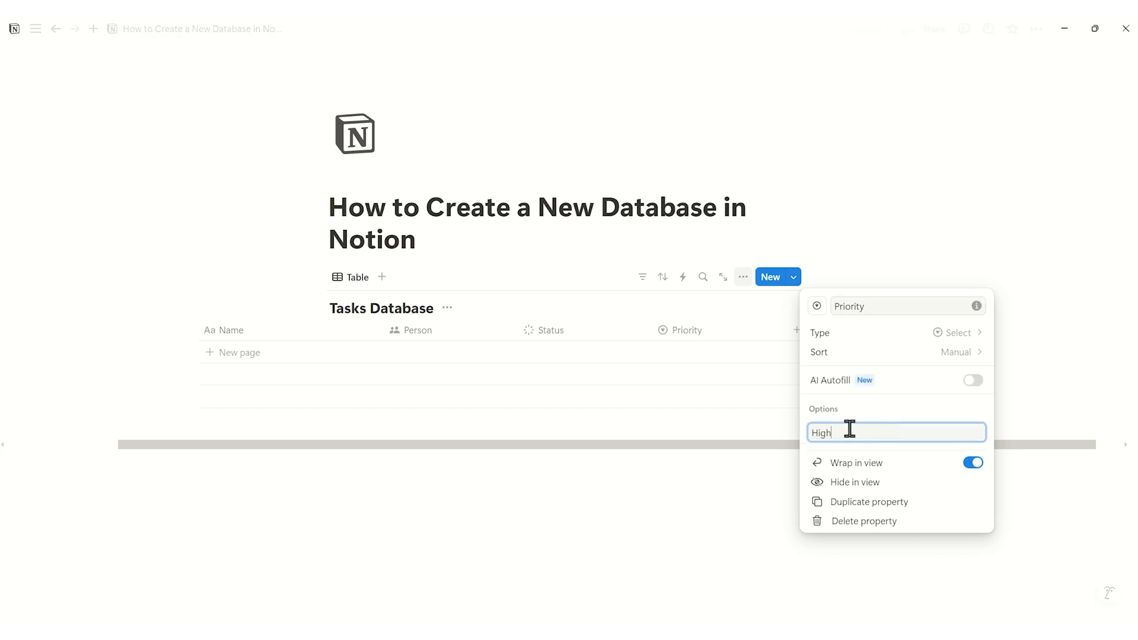
{"action": "key", "text": "Return"}
{"action": "type", "text": "Medium"}
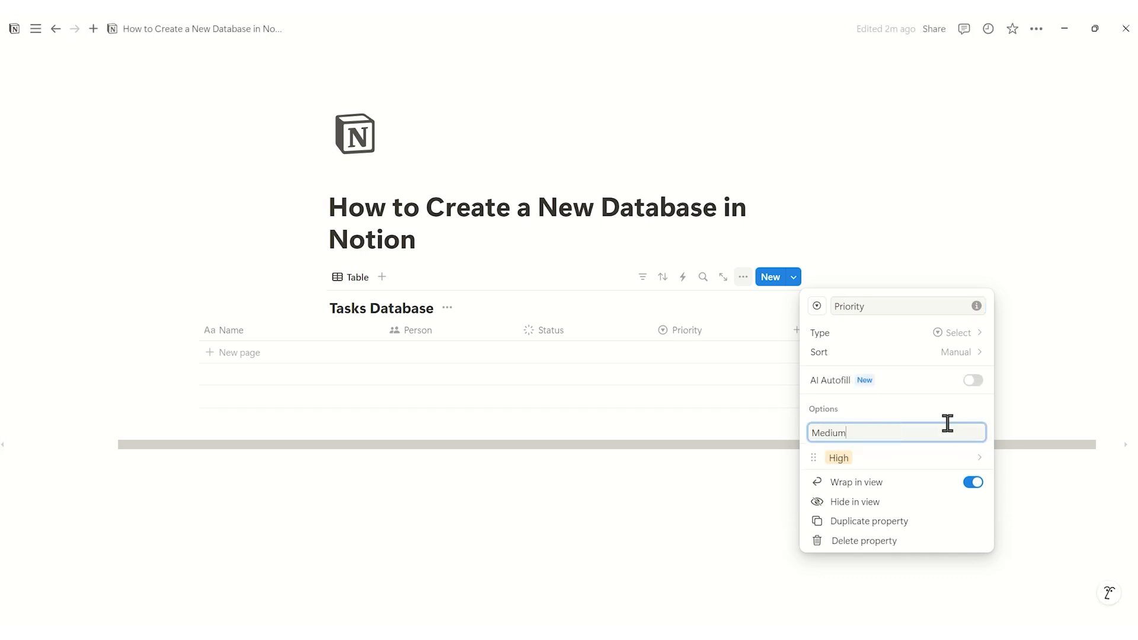
{"action": "key", "text": "Return"}
{"action": "type", "text": "Low"}
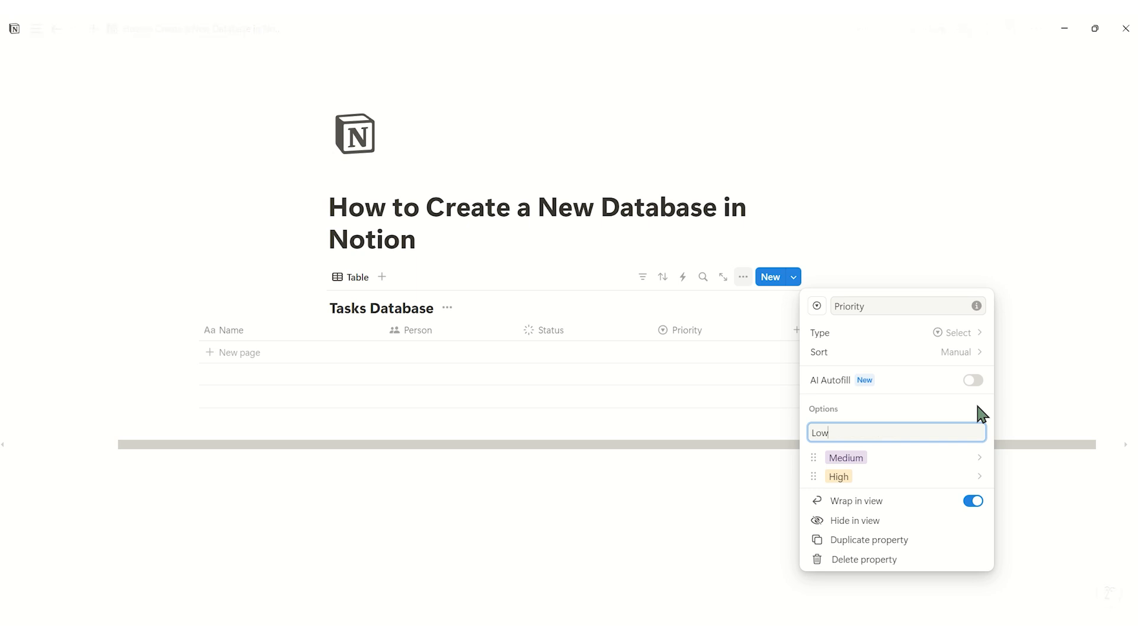
{"action": "key", "text": "Return"}
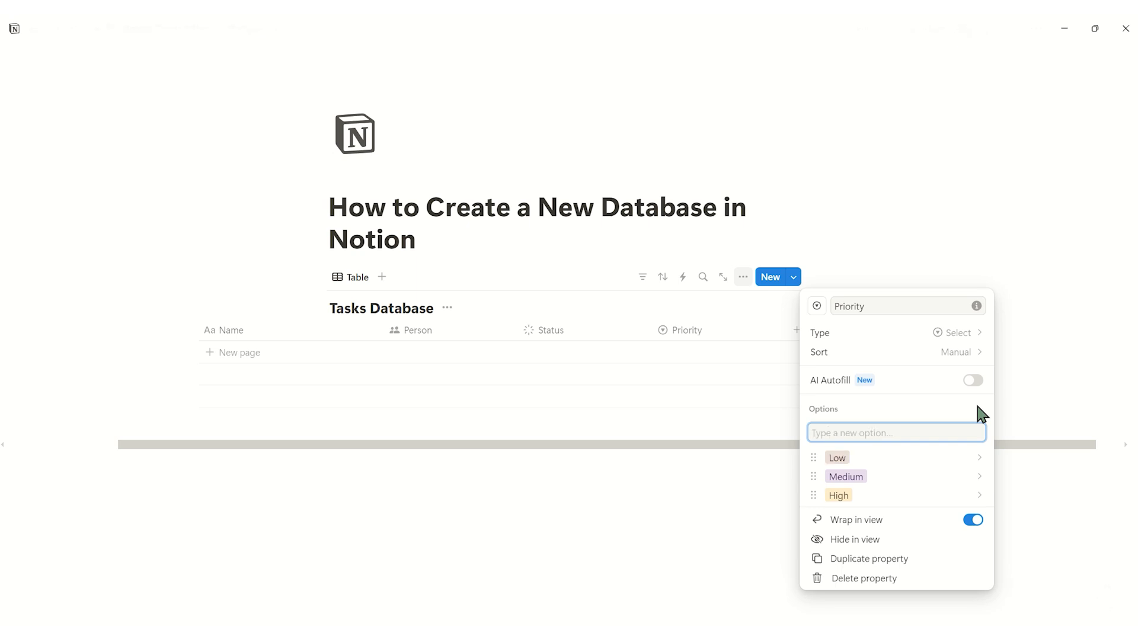
Step: Color the Priority option High red, and make both Medium and Low light gray
{"action": "left_click", "coordinate": [912, 496]}
{"action": "left_click", "coordinate": [916, 477]}
{"action": "left_click", "coordinate": [832, 451]}
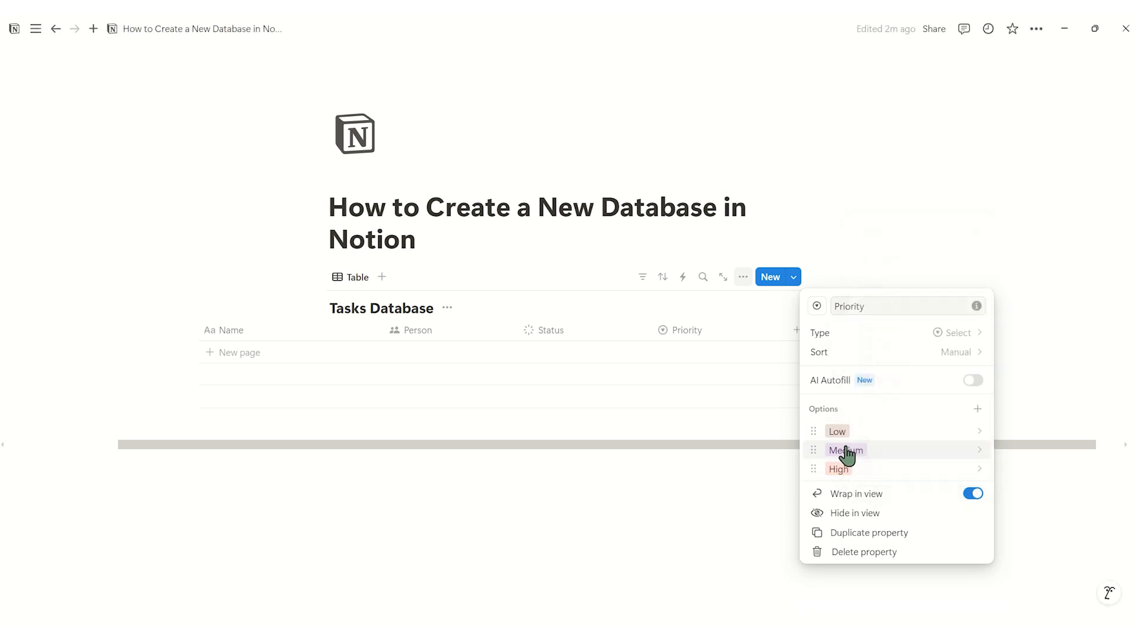
{"action": "left_click", "coordinate": [923, 452]}
{"action": "left_click", "coordinate": [931, 254]}
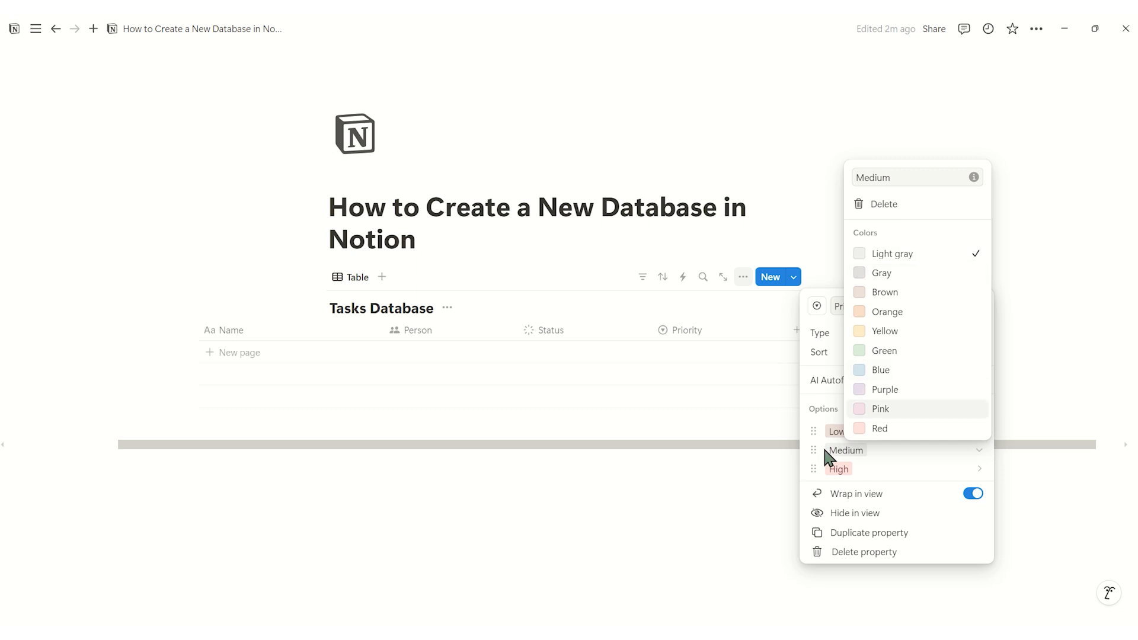
{"action": "left_click", "coordinate": [835, 455]}
{"action": "left_click", "coordinate": [889, 434]}
{"action": "left_click", "coordinate": [952, 238]}
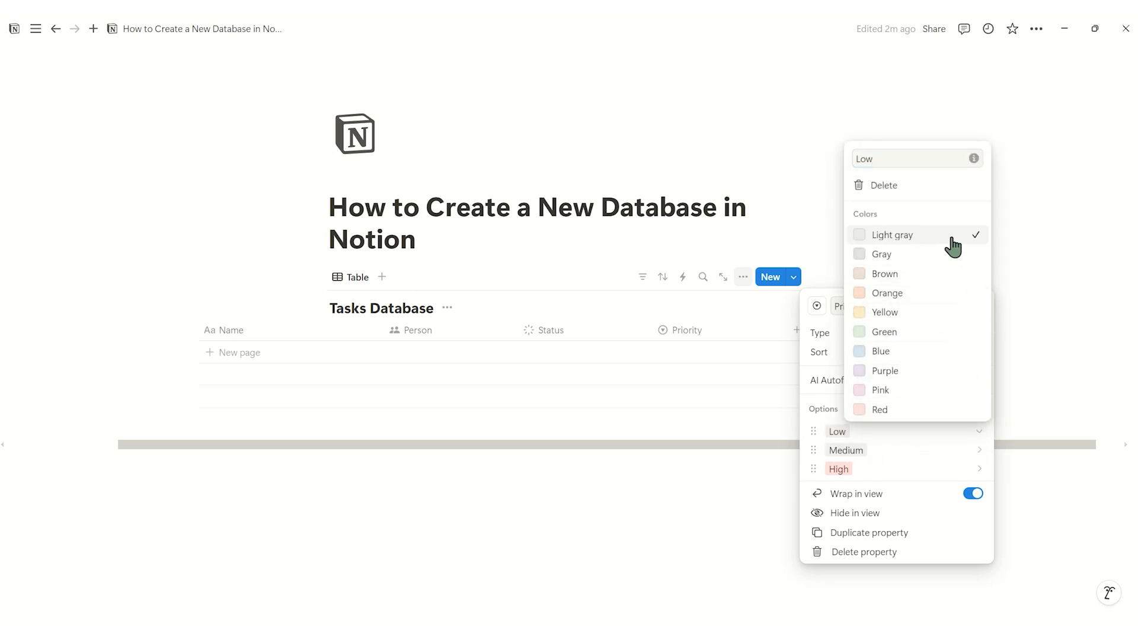
{"action": "left_click", "coordinate": [891, 452]}
{"action": "left_click", "coordinate": [752, 288]}
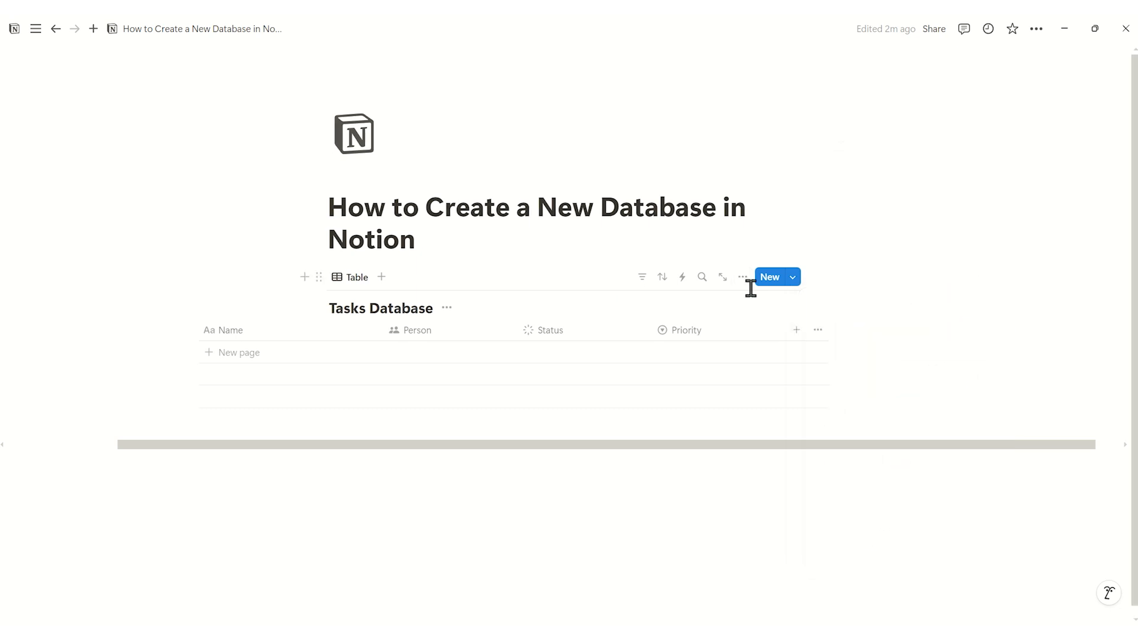
Step: Turn on full width for the page
{"action": "left_click", "coordinate": [1036, 30]}
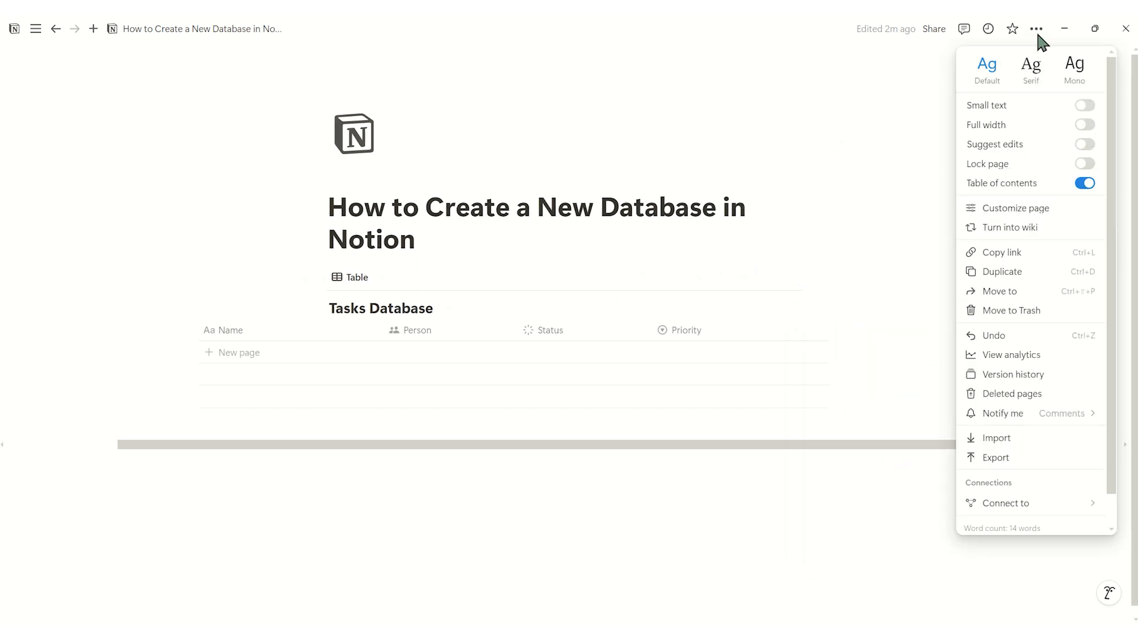
{"action": "left_click", "coordinate": [1084, 125]}
{"action": "left_click", "coordinate": [785, 198]}
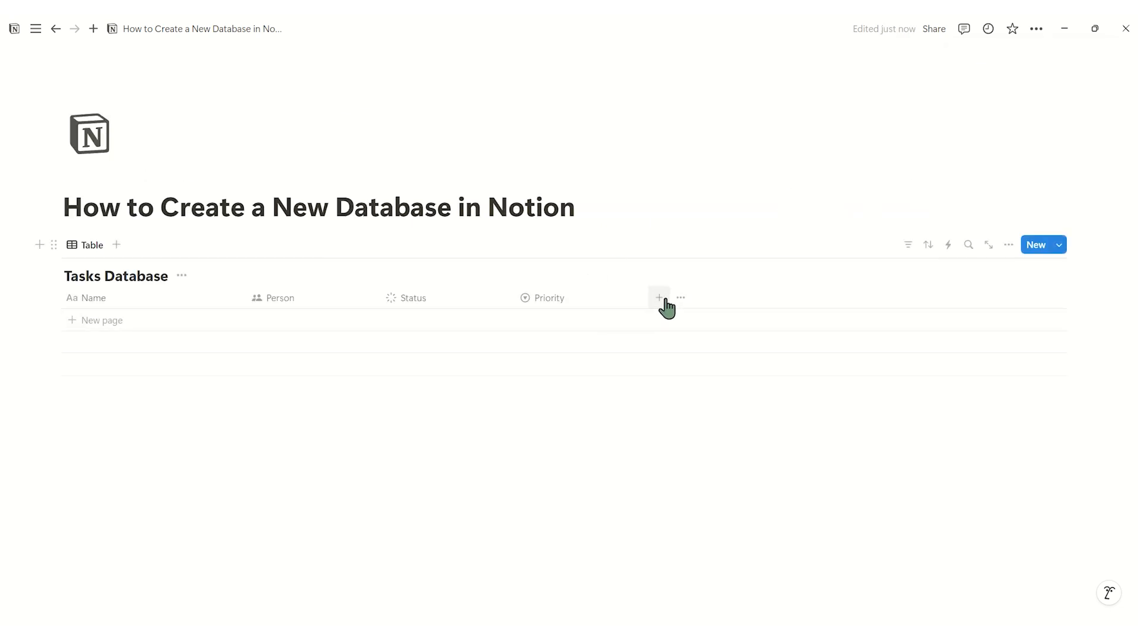
Step: Add a Date property after the Priority column and name it Start Date
{"action": "left_click", "coordinate": [663, 298]}
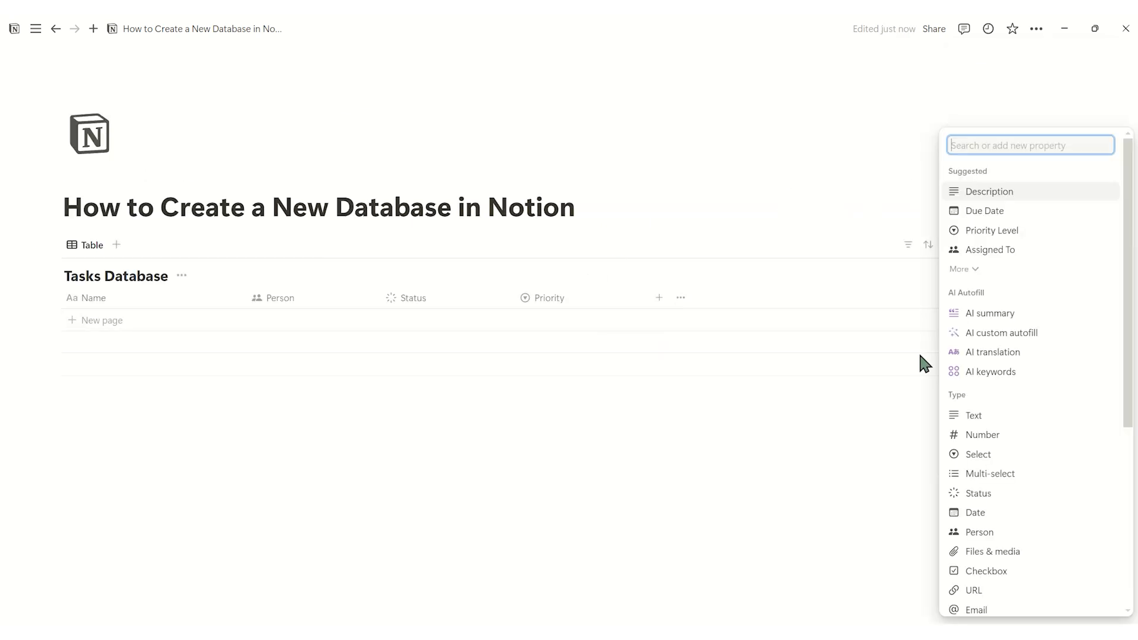
{"action": "left_click", "coordinate": [1010, 511]}
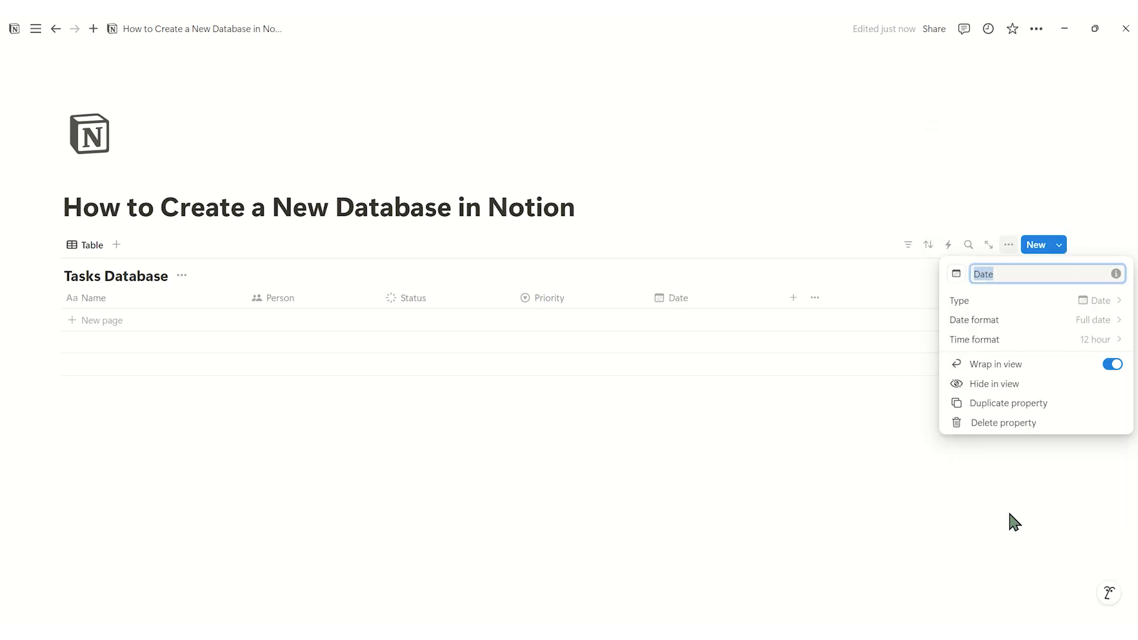
{"action": "type", "text": "Start Date"}
{"action": "left_click", "coordinate": [1008, 481]}
Step: Add another Date property after Start Date and name it End Date
{"action": "left_click", "coordinate": [793, 297]}
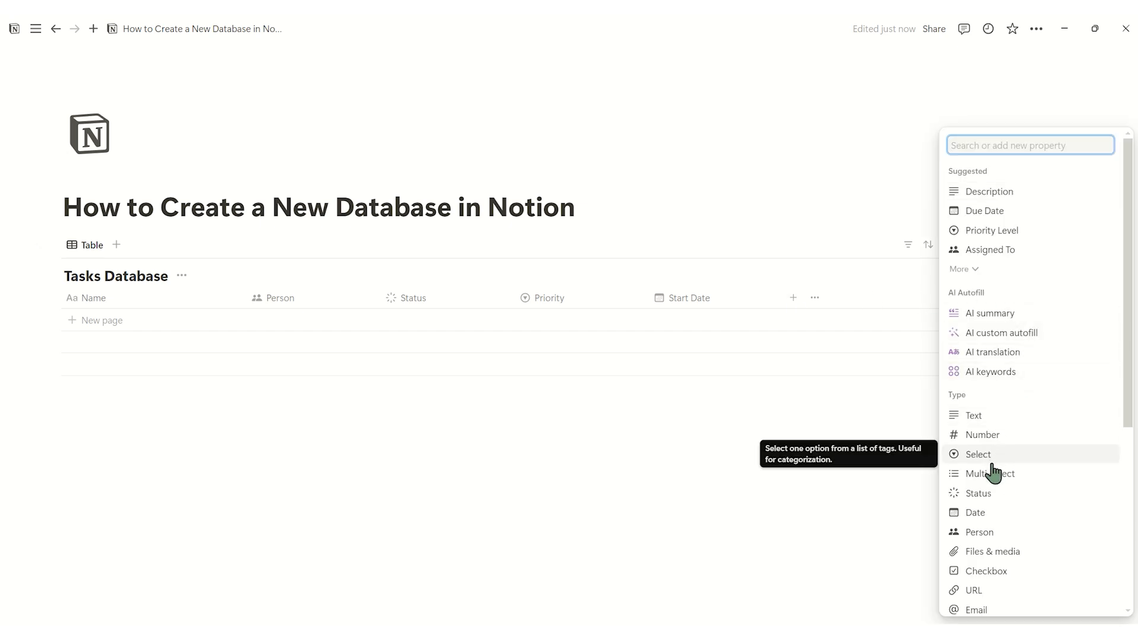
{"action": "left_click", "coordinate": [989, 512]}
{"action": "type", "text": "End Date"}
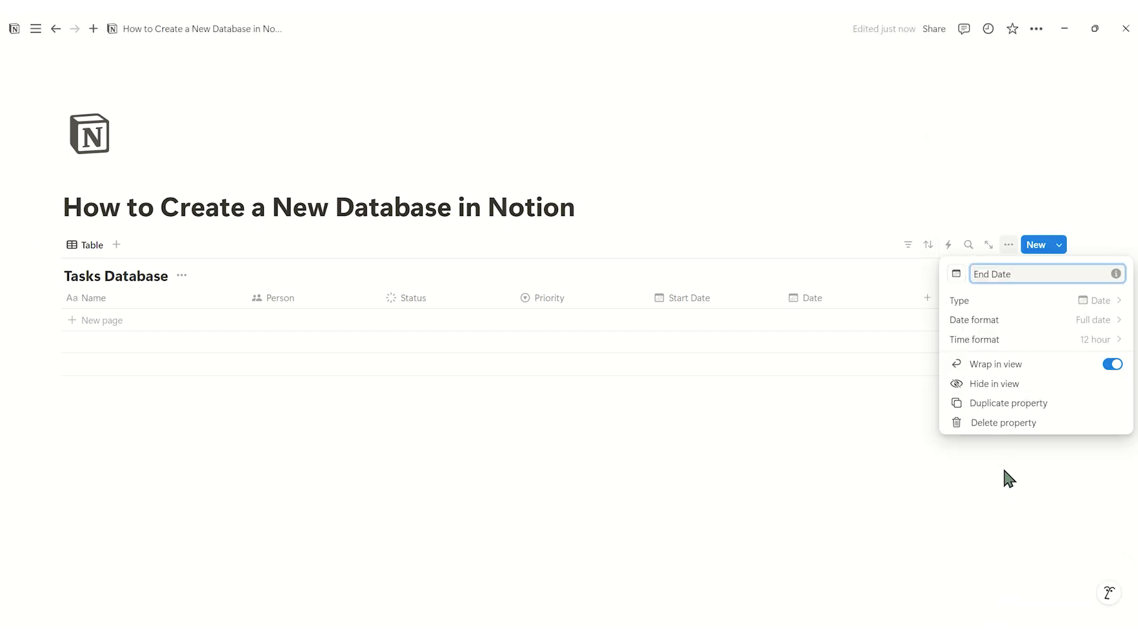
{"action": "left_click", "coordinate": [1005, 476]}
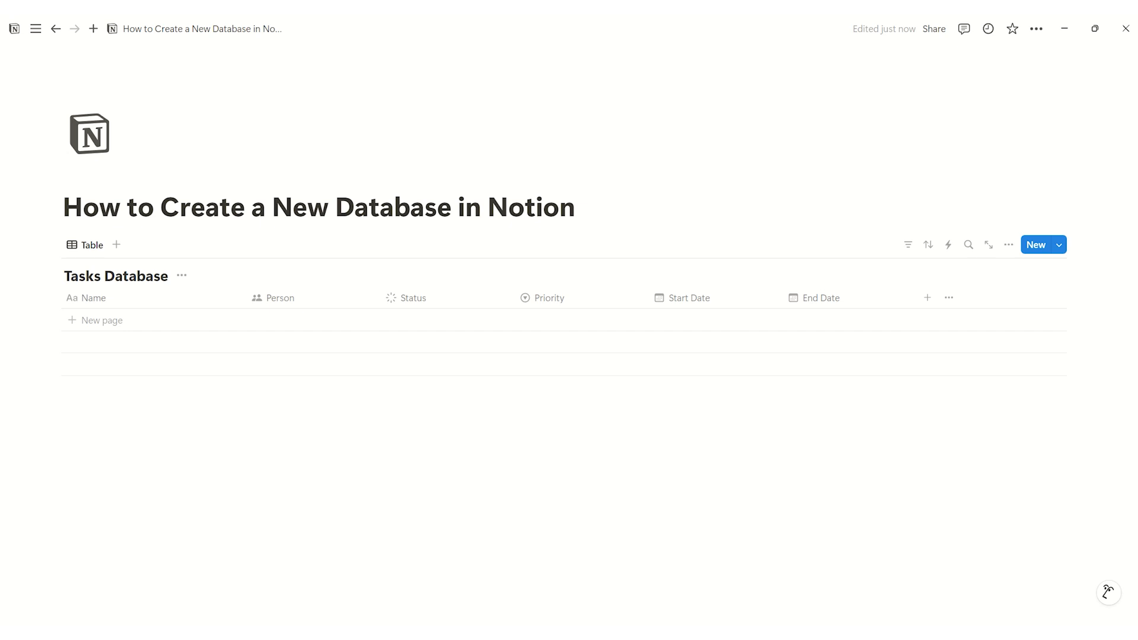
Step: Create the first task in the database with the name "Prepare project proposal"
{"action": "left_click", "coordinate": [110, 320]}
{"action": "type", "text": "Prepare project proposal"}
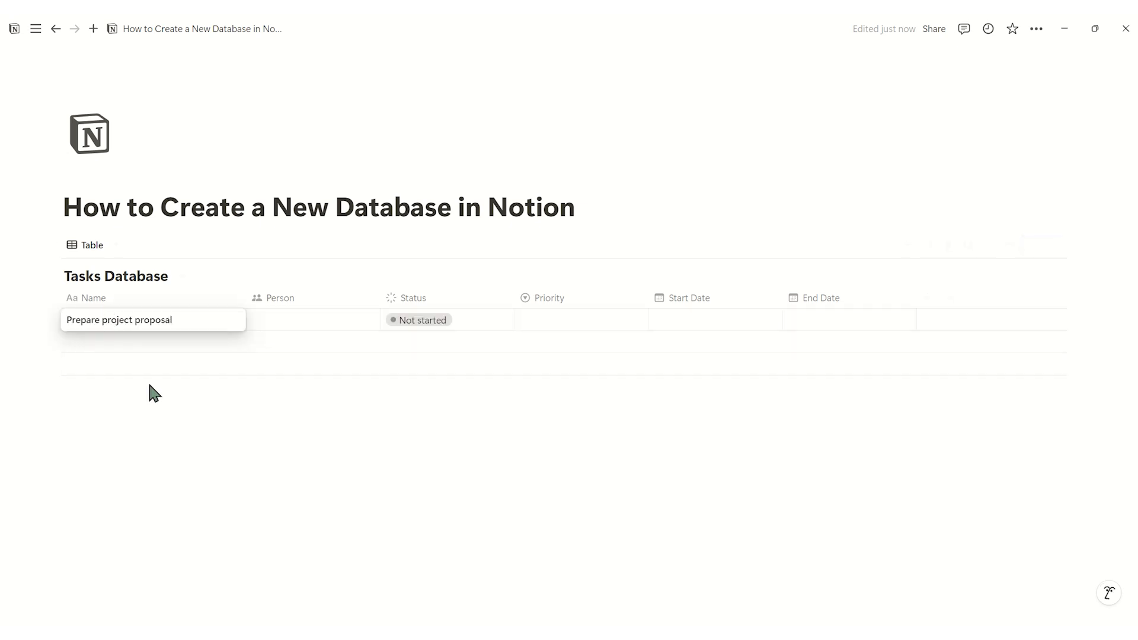
{"action": "key", "text": "Return"}
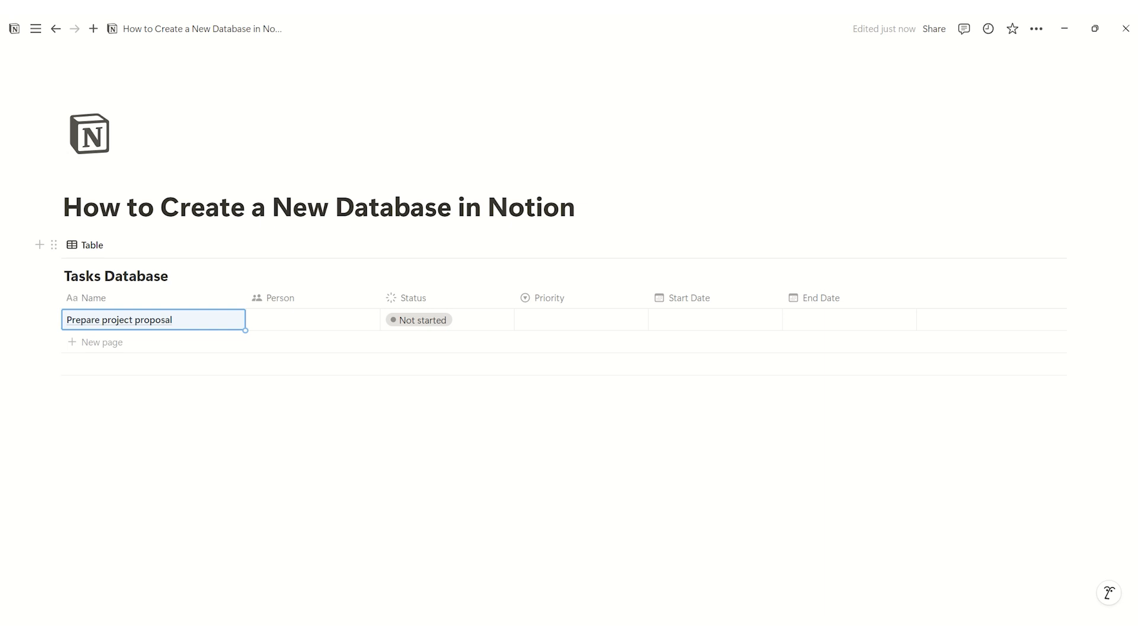
Step: Assign the last listed person to the "Prepare project proposal" task and set its status to In progress
{"action": "left_click", "coordinate": [303, 318]}
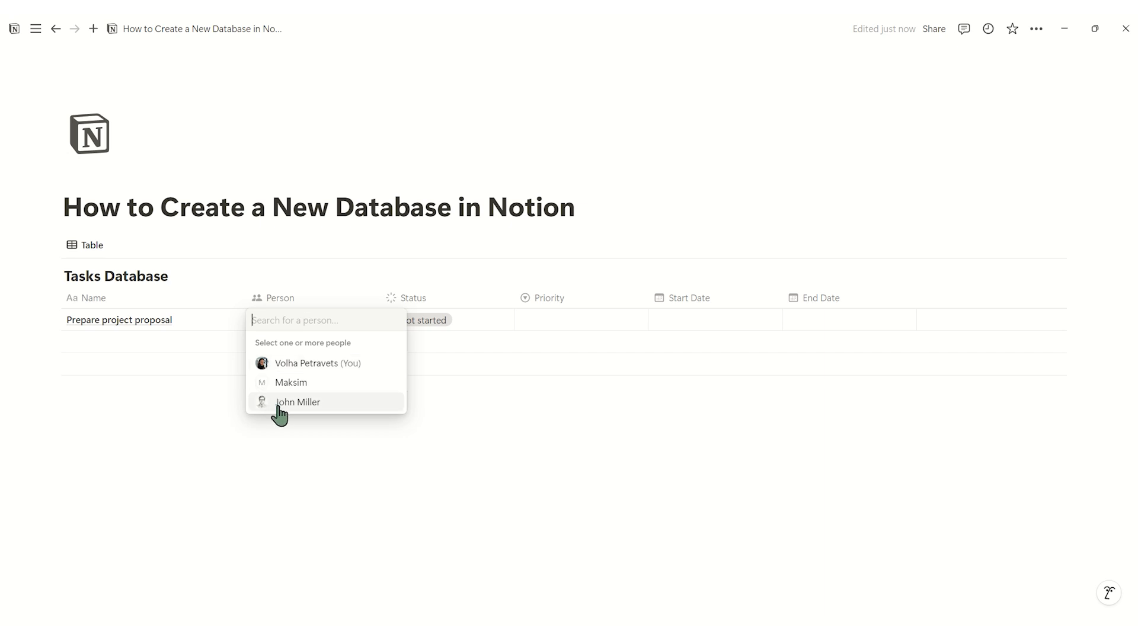
{"action": "left_click", "coordinate": [320, 401]}
{"action": "left_click", "coordinate": [281, 440]}
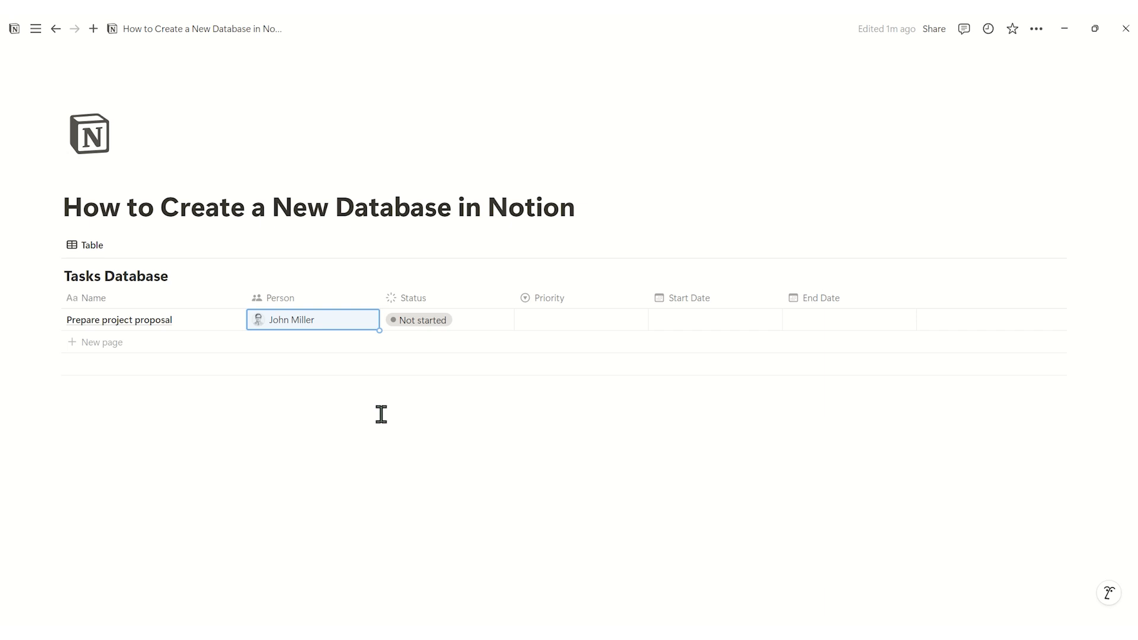
{"action": "left_click", "coordinate": [460, 325]}
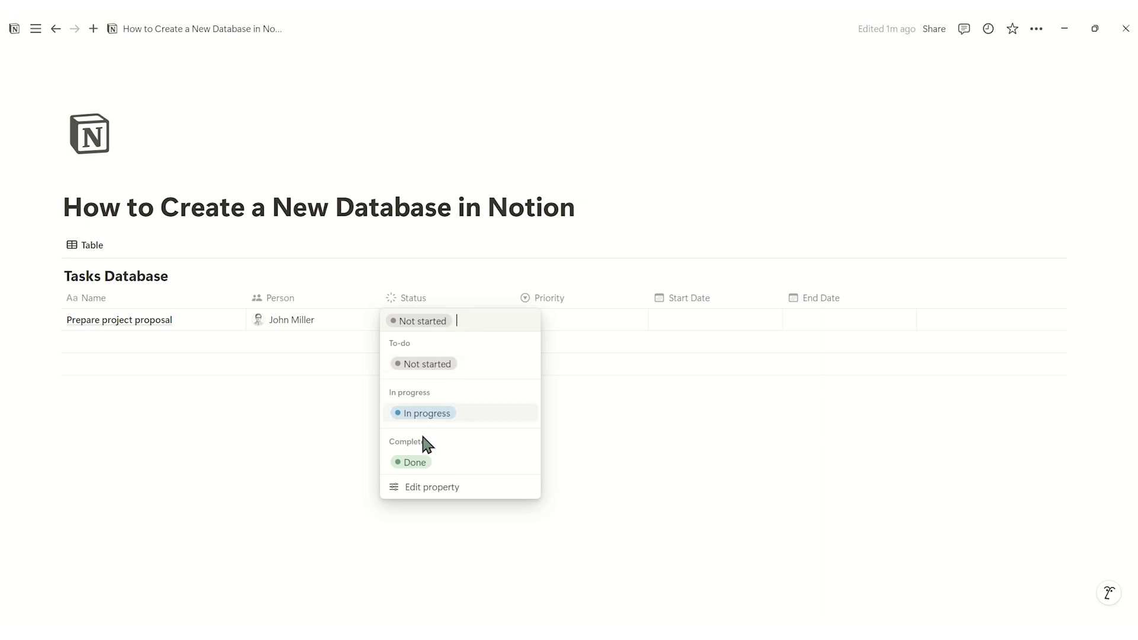
{"action": "left_click", "coordinate": [440, 416]}
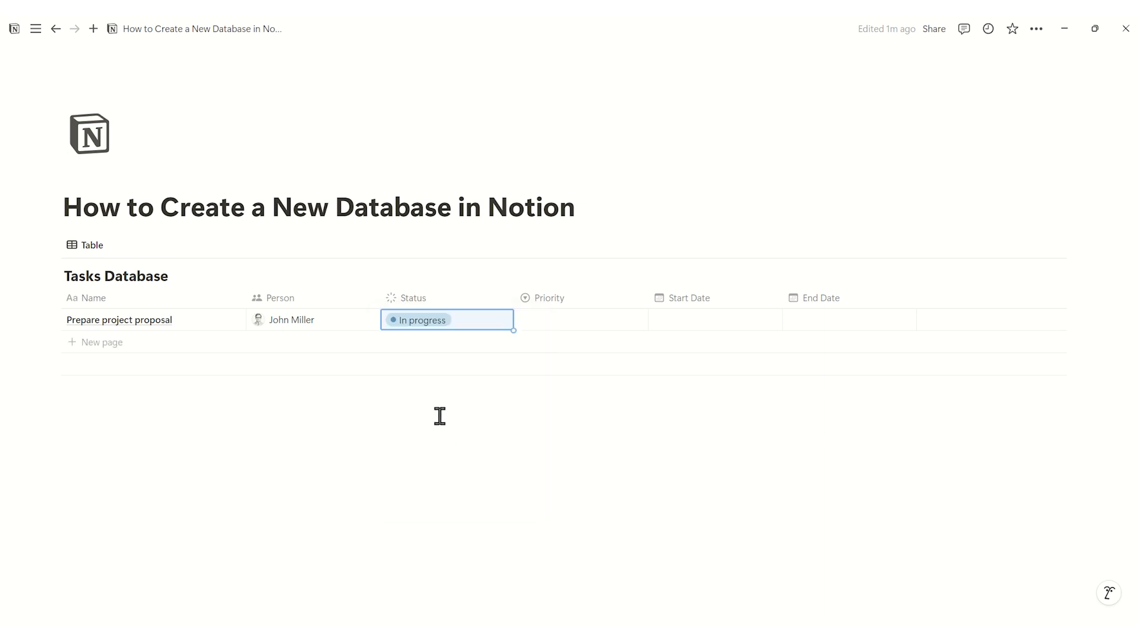
Step: Set the "Prepare project proposal" task's priority to High and its start date to November 22, 2024
{"action": "left_click", "coordinate": [572, 318]}
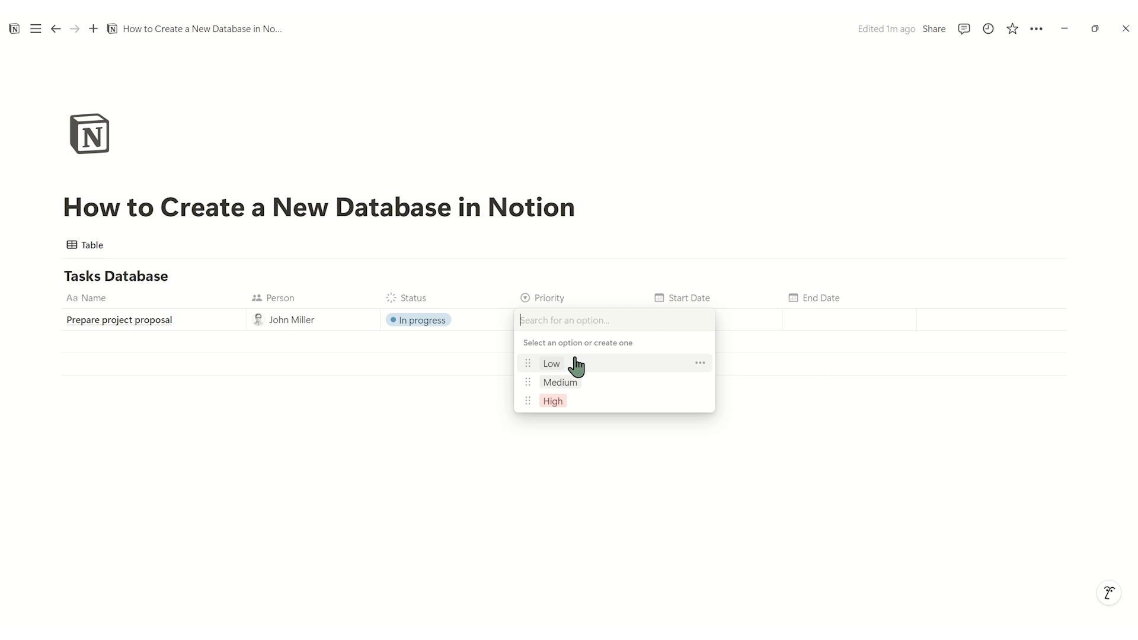
{"action": "left_click", "coordinate": [592, 409]}
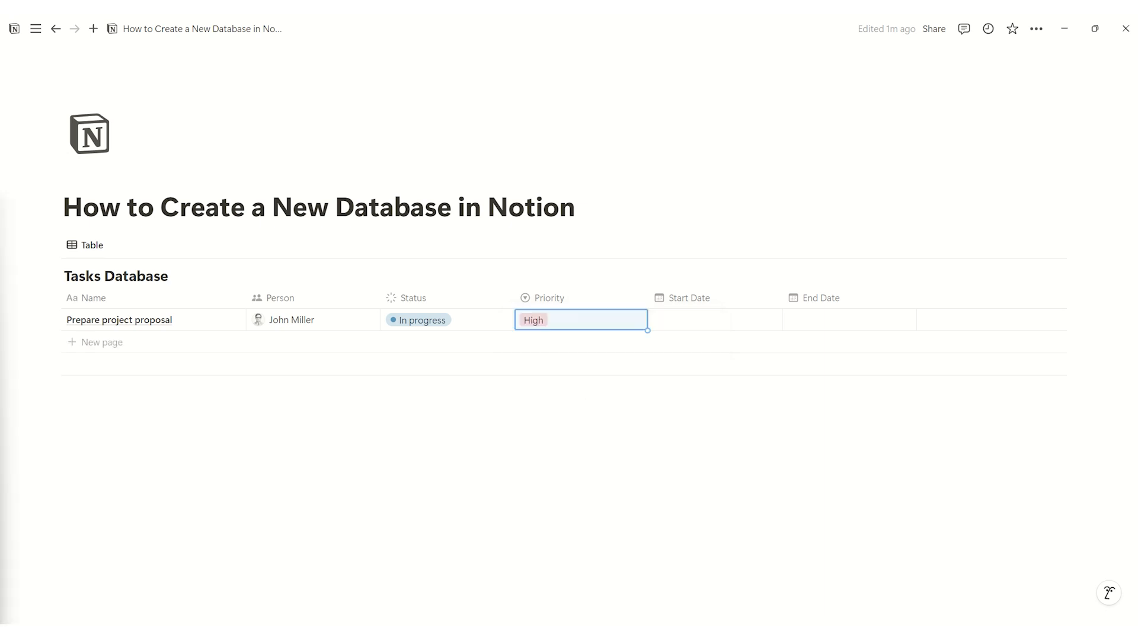
{"action": "left_click", "coordinate": [688, 326]}
{"action": "left_click", "coordinate": [705, 322]}
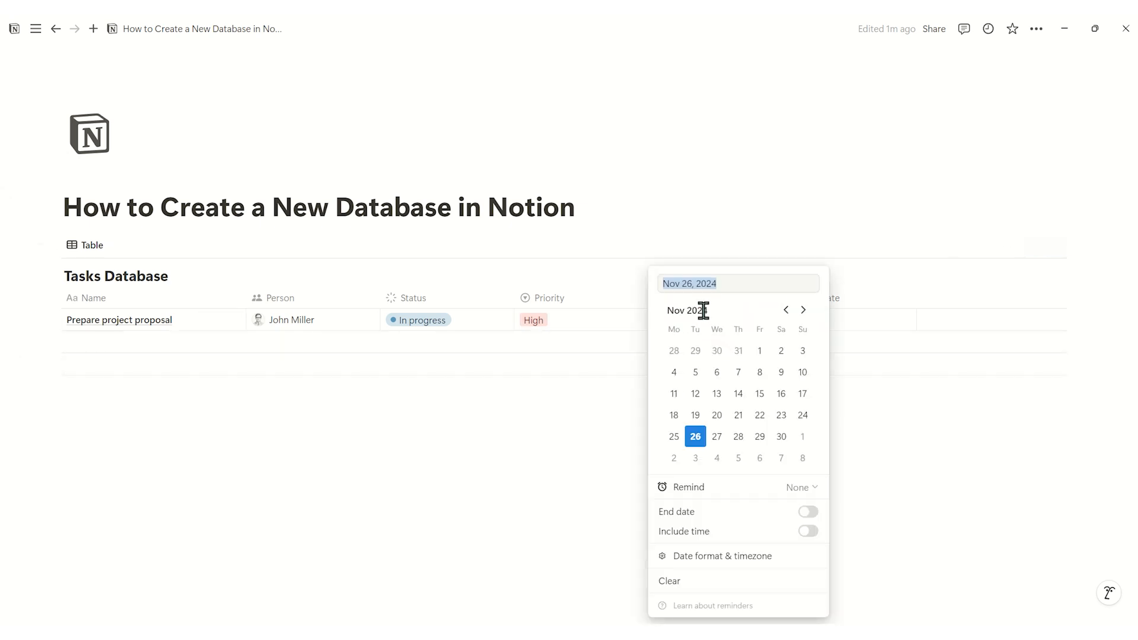
{"action": "left_click", "coordinate": [761, 416]}
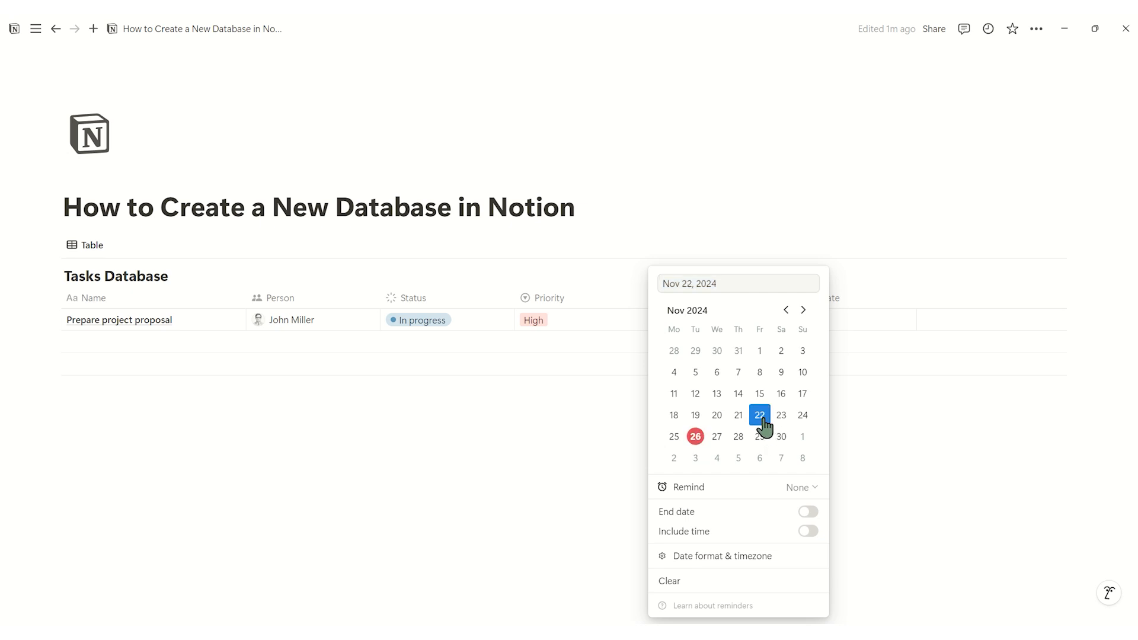
{"action": "left_click", "coordinate": [573, 448]}
Step: Set the end date of the "Prepare project proposal" task to November 27, 2024
{"action": "left_click", "coordinate": [855, 321]}
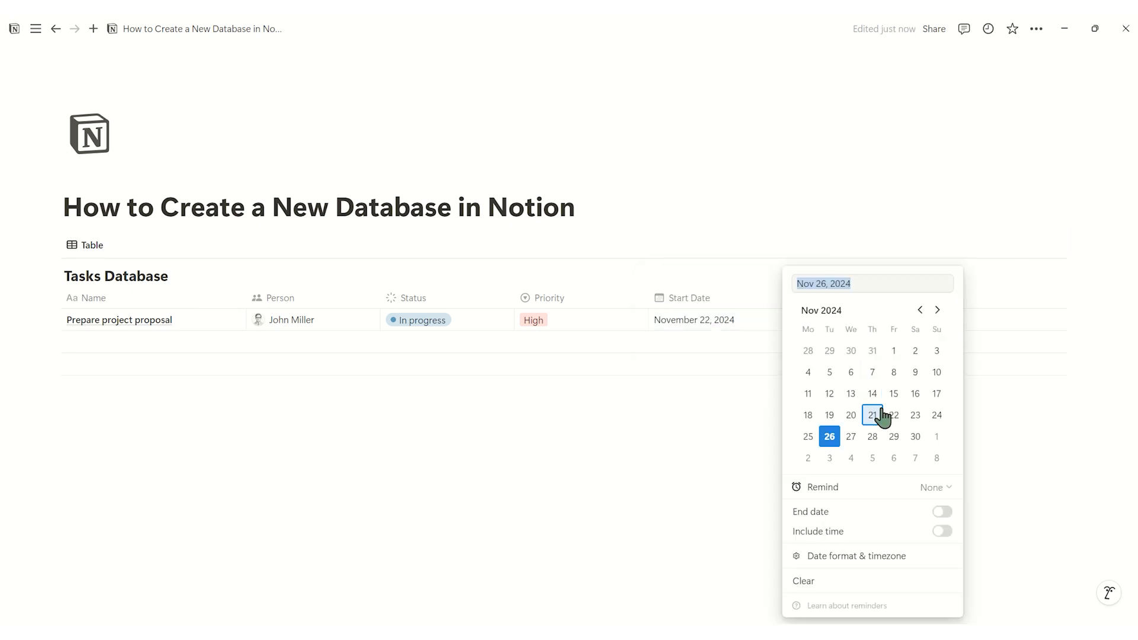
{"action": "left_click", "coordinate": [855, 452]}
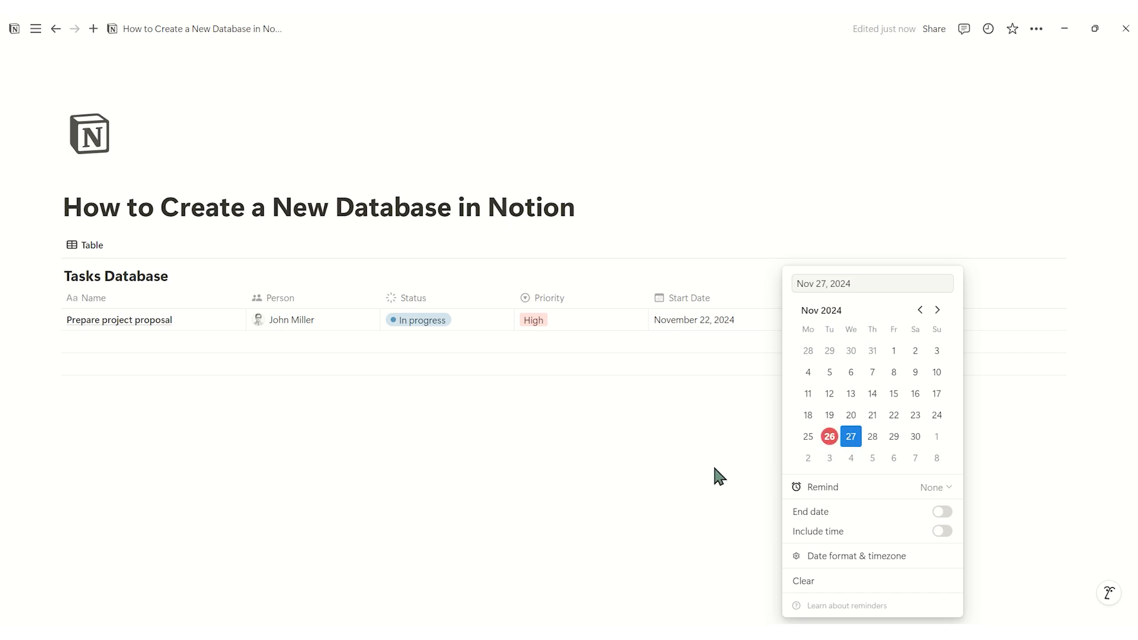
{"action": "left_click", "coordinate": [714, 466]}
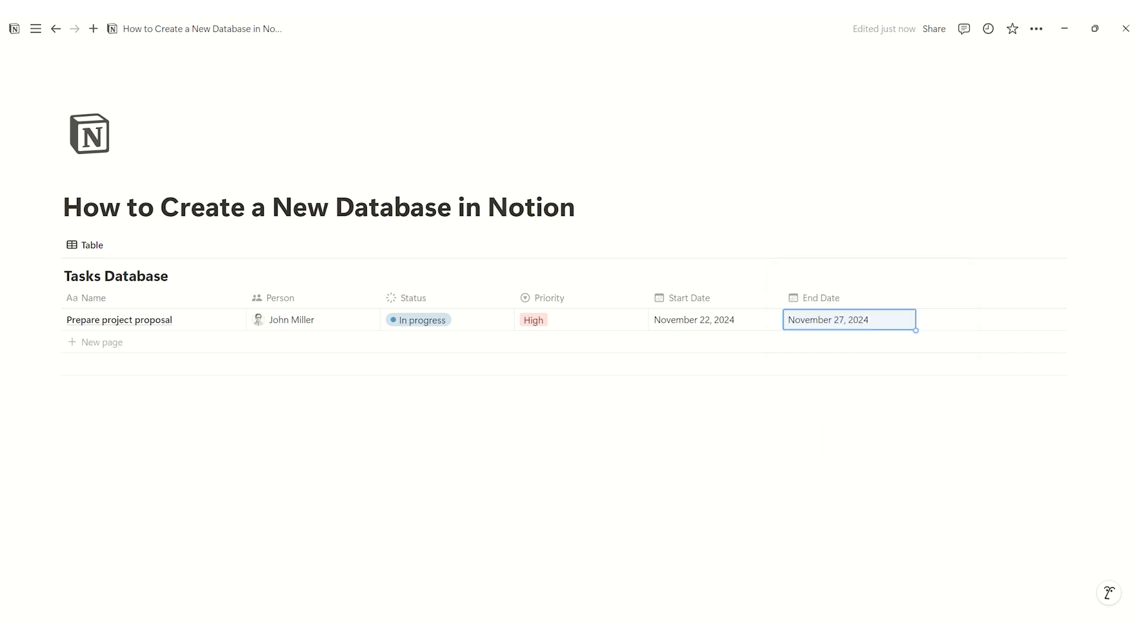
Step: Create a second task named "Create wireframes" and assign the first listed person to it
{"action": "left_click", "coordinate": [106, 342]}
{"action": "type", "text": "Create wireframes"}
{"action": "left_click", "coordinate": [346, 342]}
{"action": "left_click", "coordinate": [330, 386]}
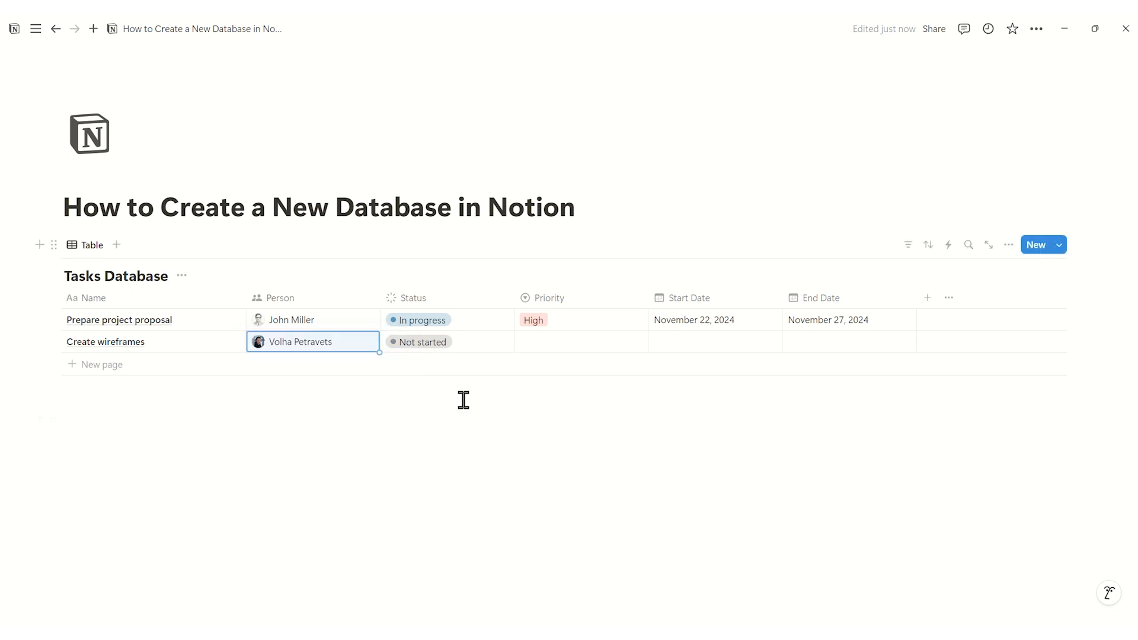
Step: Set the "Create wireframes" task's priority to Medium and its start date to November 27, 2024
{"action": "left_click", "coordinate": [578, 342]}
{"action": "left_click", "coordinate": [560, 404]}
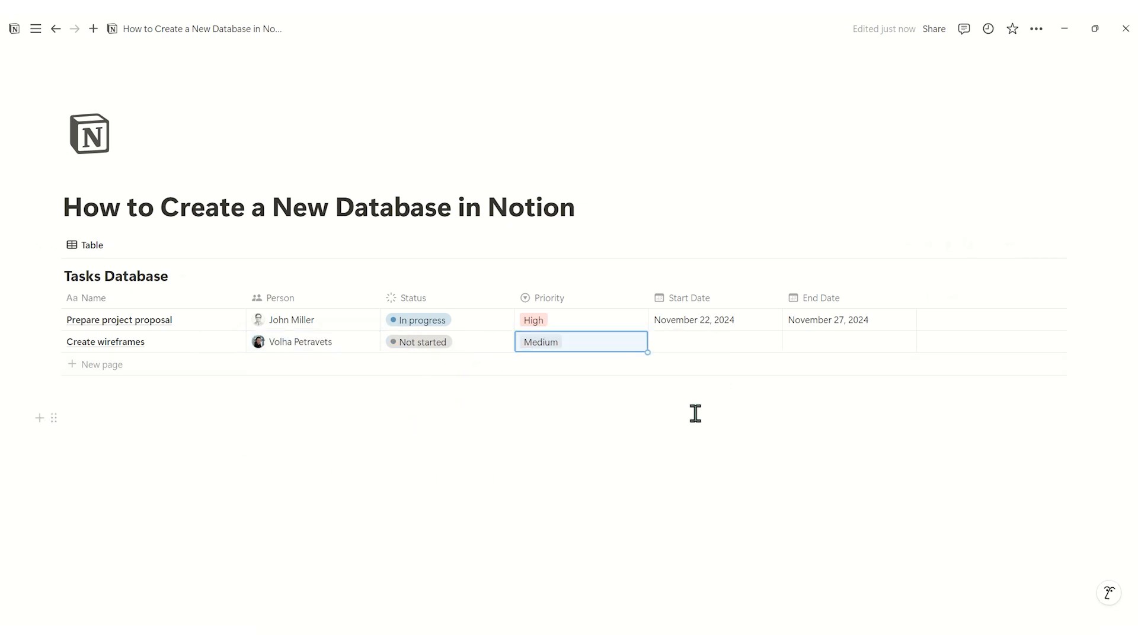
{"action": "left_click", "coordinate": [733, 348]}
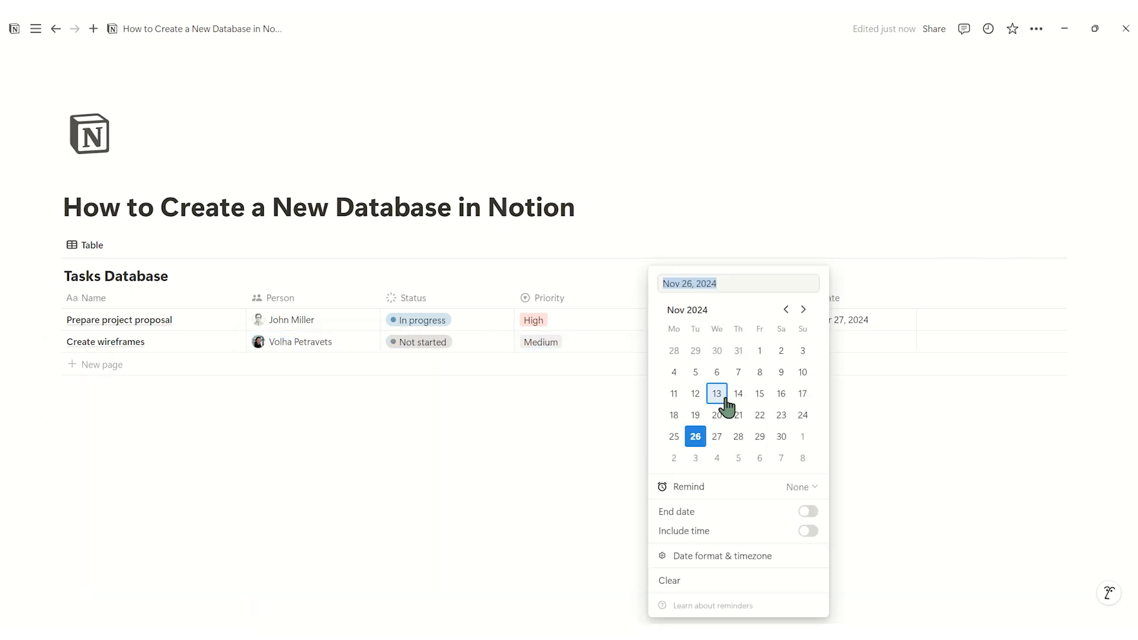
{"action": "left_click", "coordinate": [717, 436]}
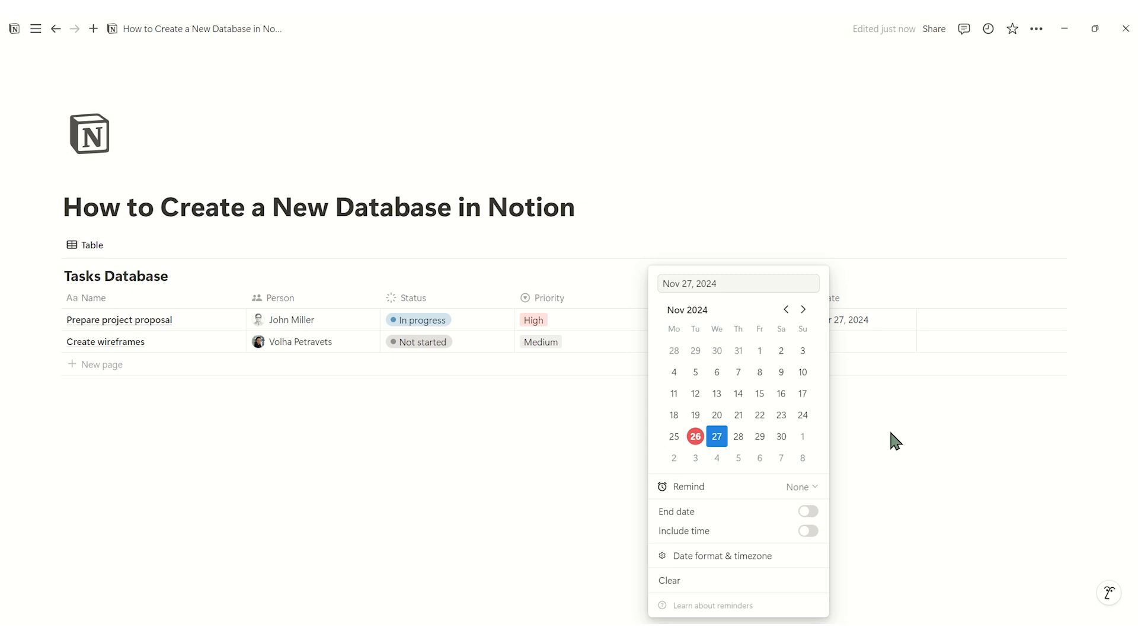
Step: Set the end date of the "Create wireframes" task to November 30, 2024
{"action": "left_click", "coordinate": [833, 348]}
{"action": "left_click", "coordinate": [833, 347]}
{"action": "left_click", "coordinate": [916, 436]}
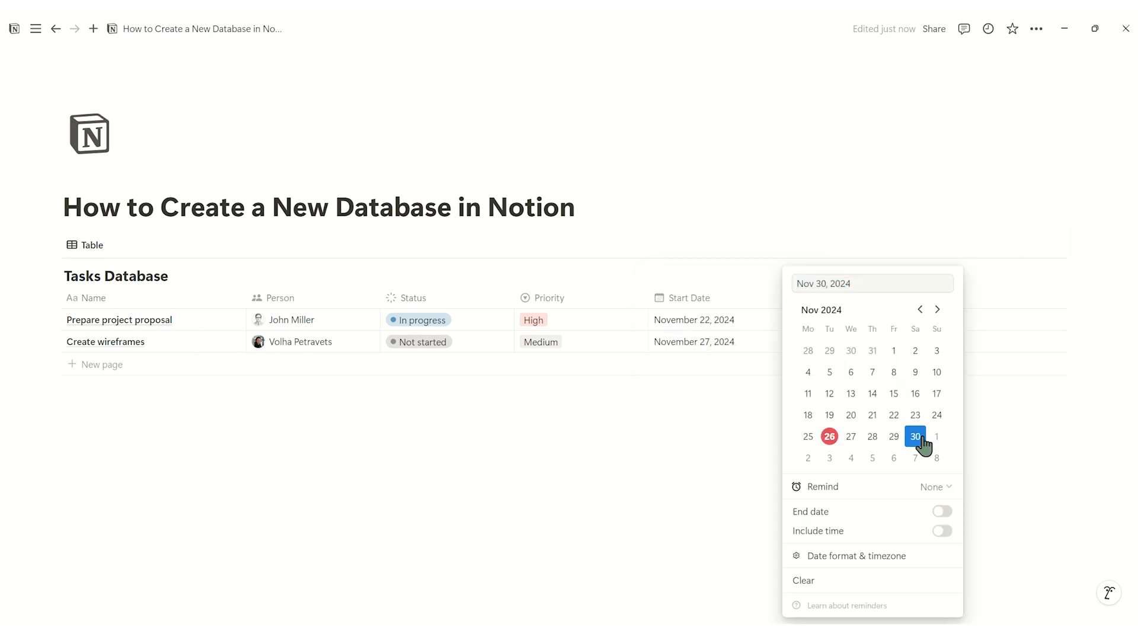
{"action": "left_click", "coordinate": [1002, 433]}
Step: Create a third task named "Approve design" and assign the last listed person to it
{"action": "left_click", "coordinate": [106, 367]}
{"action": "type", "text": "Approve design"}
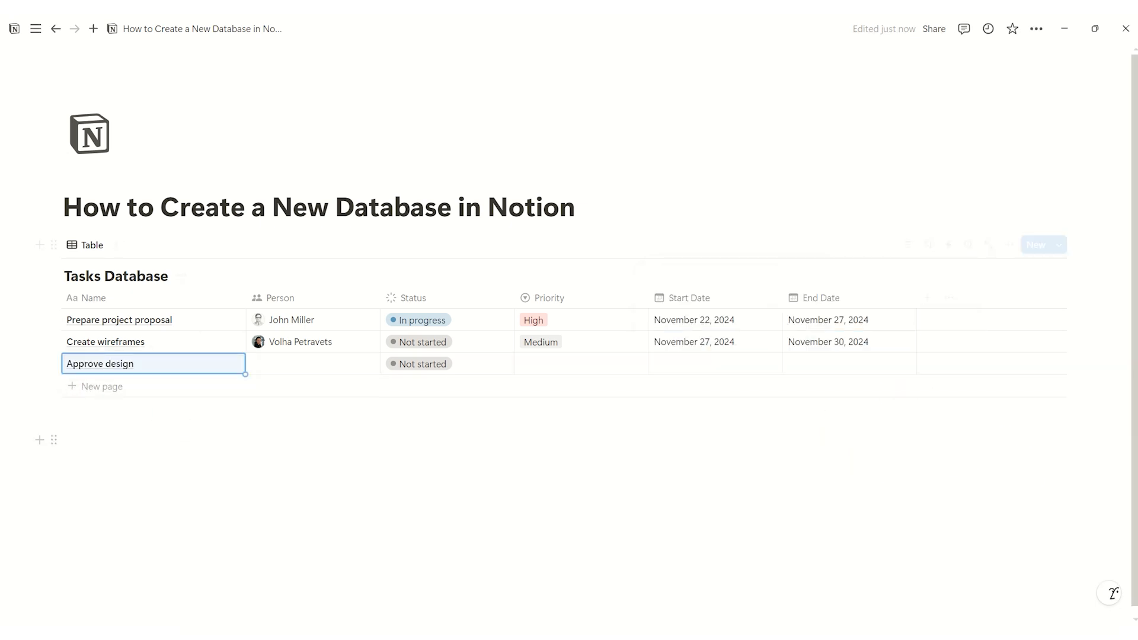
{"action": "left_click", "coordinate": [312, 363]}
{"action": "left_click", "coordinate": [318, 442]}
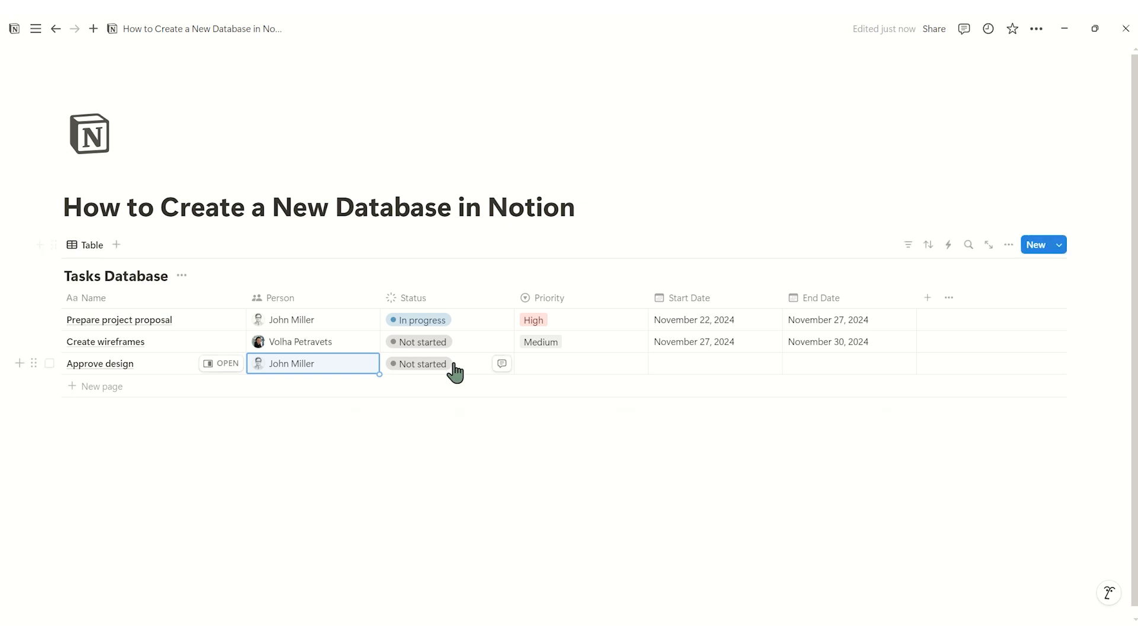
Step: Keep the "Approve design" task's status at Not started and set its priority to High
{"action": "left_click", "coordinate": [453, 363]}
{"action": "left_click", "coordinate": [459, 406]}
{"action": "left_click", "coordinate": [495, 448]}
{"action": "left_click", "coordinate": [568, 364]}
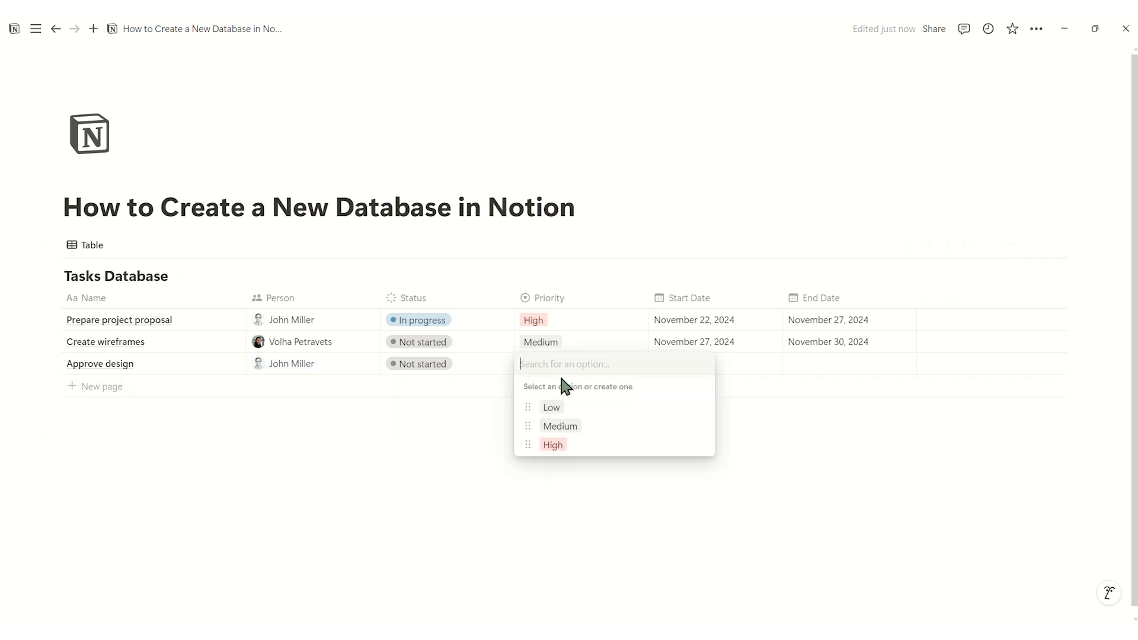
{"action": "left_click", "coordinate": [544, 445]}
Step: Set the "Approve design" task's start date to November 28, 2024 and its end date to December 2, 2024
{"action": "left_click", "coordinate": [716, 371]}
{"action": "left_click", "coordinate": [717, 193]}
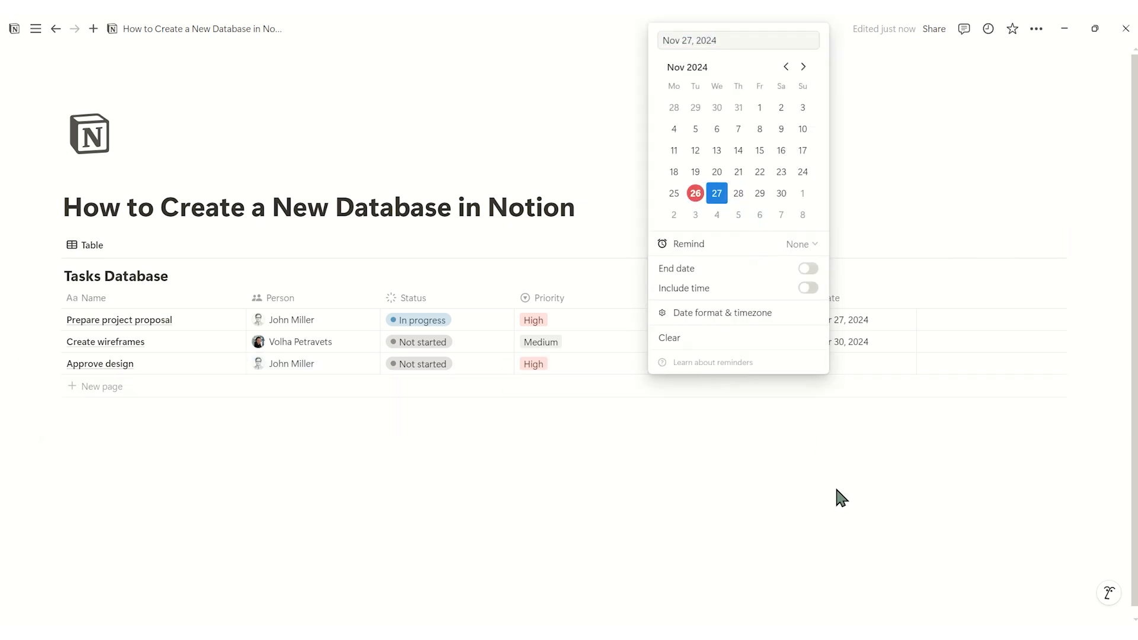
{"action": "left_click", "coordinate": [738, 193]}
{"action": "left_click", "coordinate": [868, 375]}
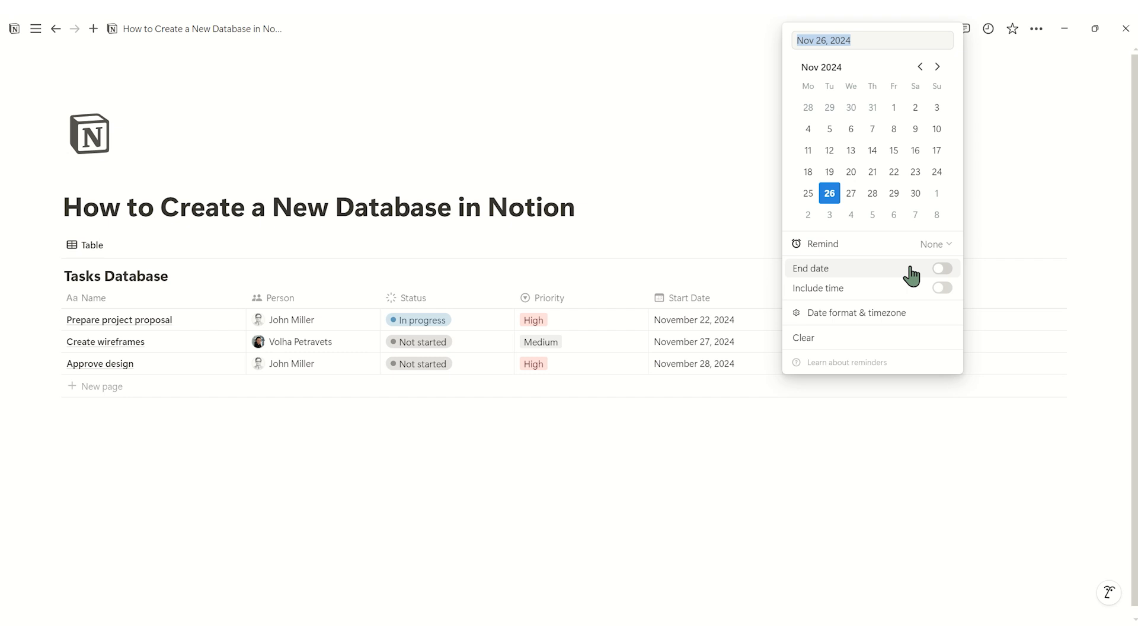
{"action": "left_click", "coordinate": [807, 215]}
{"action": "left_click", "coordinate": [925, 460]}
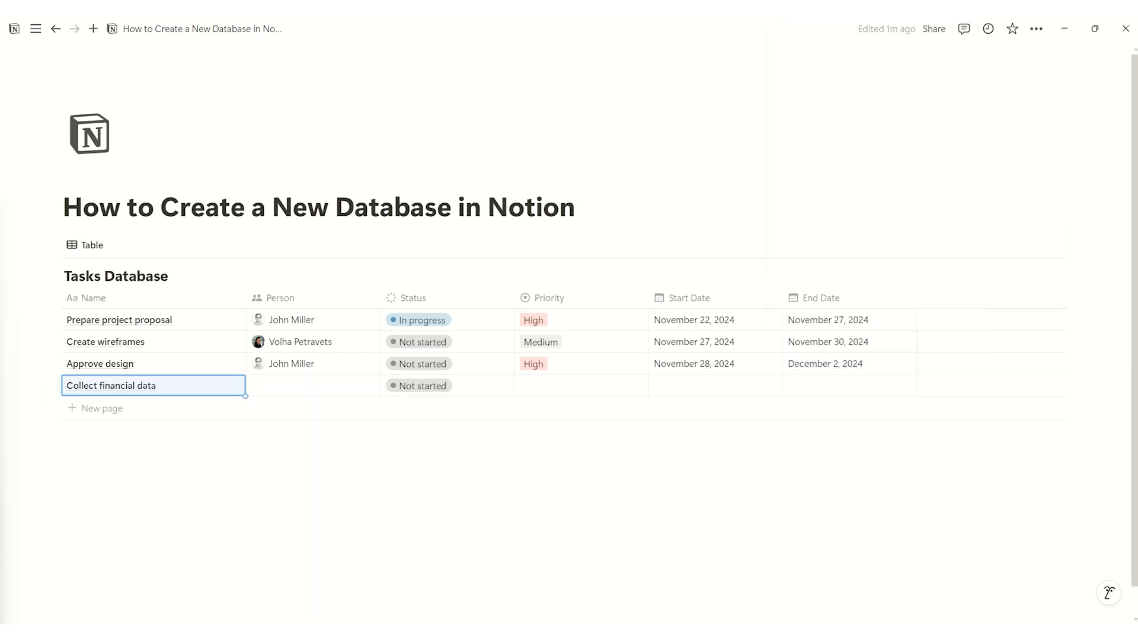
Step: Assign the first listed person to the "Collect financial data" task and set its status to In progress
{"action": "left_click", "coordinate": [314, 388]}
{"action": "left_click", "coordinate": [296, 429]}
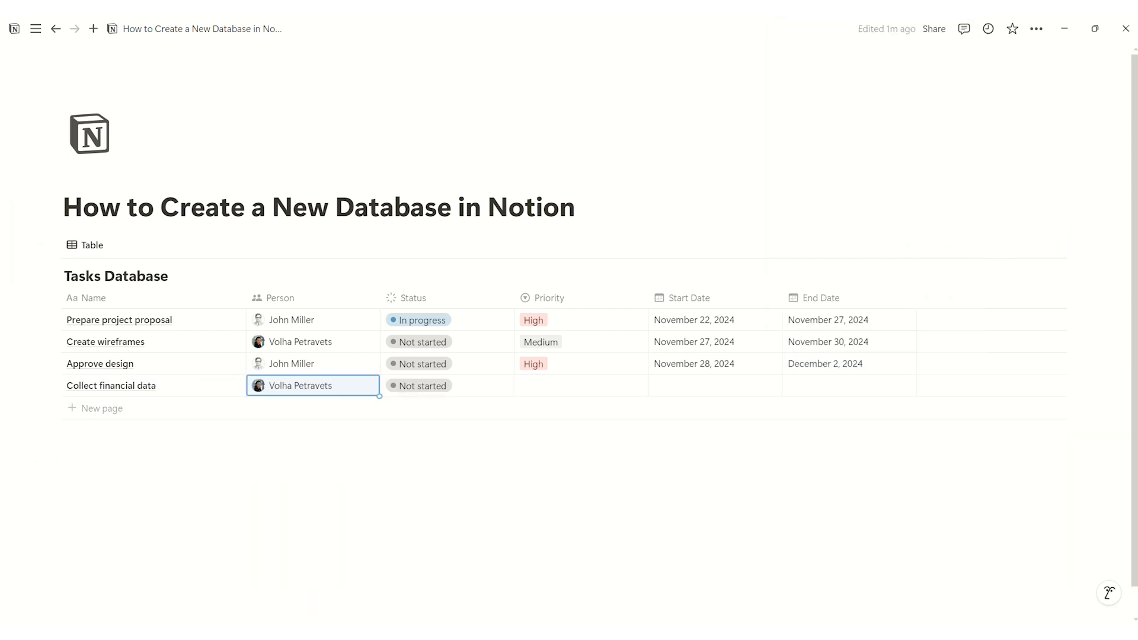
{"action": "left_click", "coordinate": [439, 386]}
{"action": "left_click", "coordinate": [529, 469]}
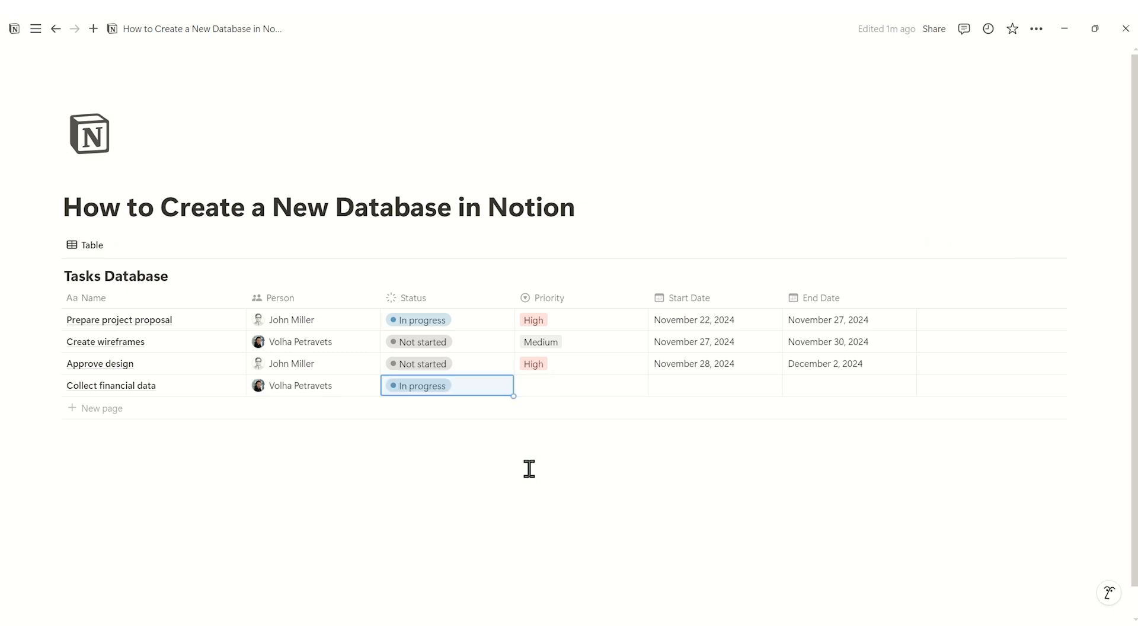
Step: Set the "Collect financial data" task's priority to Medium and its start date to November 25, 2024
{"action": "left_click", "coordinate": [560, 386]}
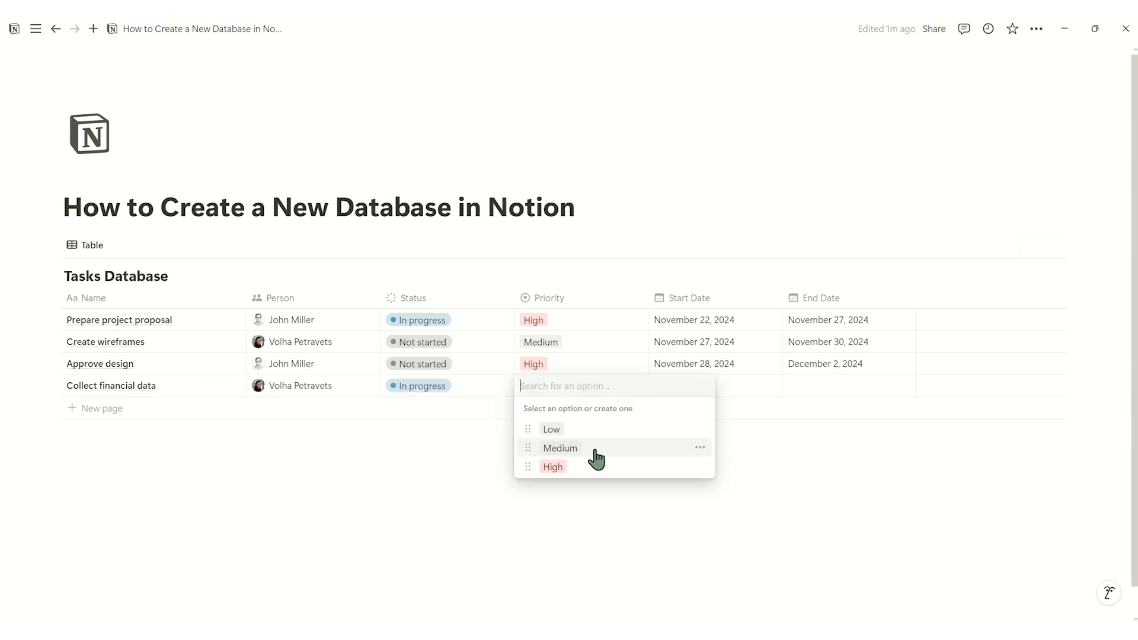
{"action": "left_click", "coordinate": [591, 449]}
{"action": "left_click", "coordinate": [711, 386]}
{"action": "left_click", "coordinate": [673, 215]}
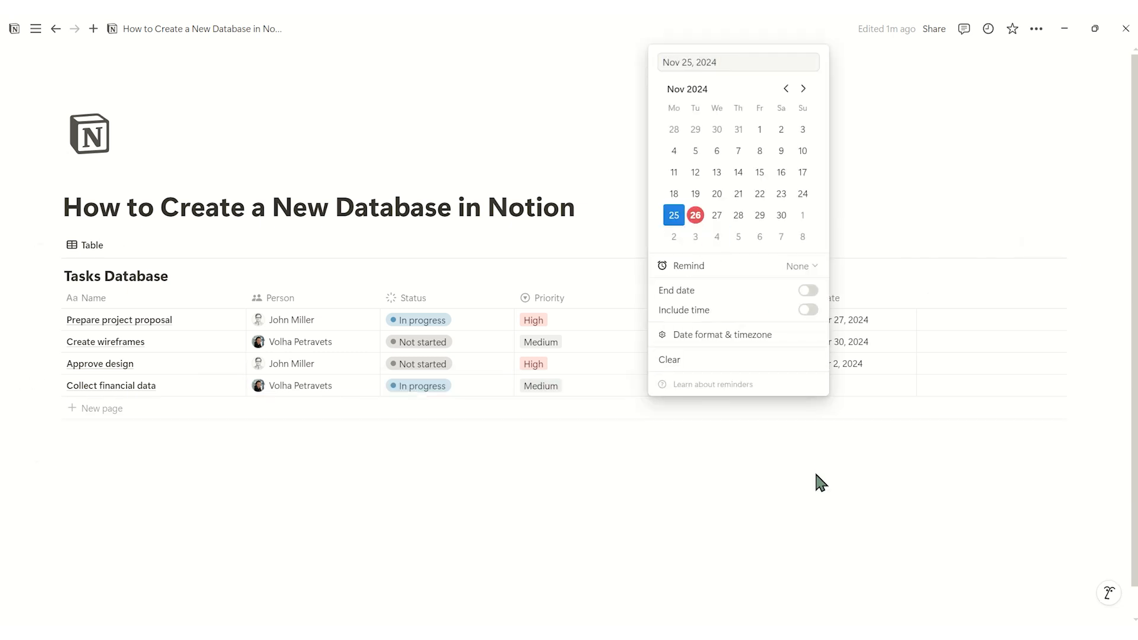
Step: Set the end date of the "Collect financial data" task to December 4, 2024
{"action": "left_click", "coordinate": [848, 386]}
{"action": "left_click", "coordinate": [894, 236]}
{"action": "key", "text": "Escape"}
Step: Create a fifth task named "Draft quarterly summary" and assign the first listed person to it
{"action": "left_click", "coordinate": [185, 410]}
{"action": "type", "text": "Draft quarterly summary"}
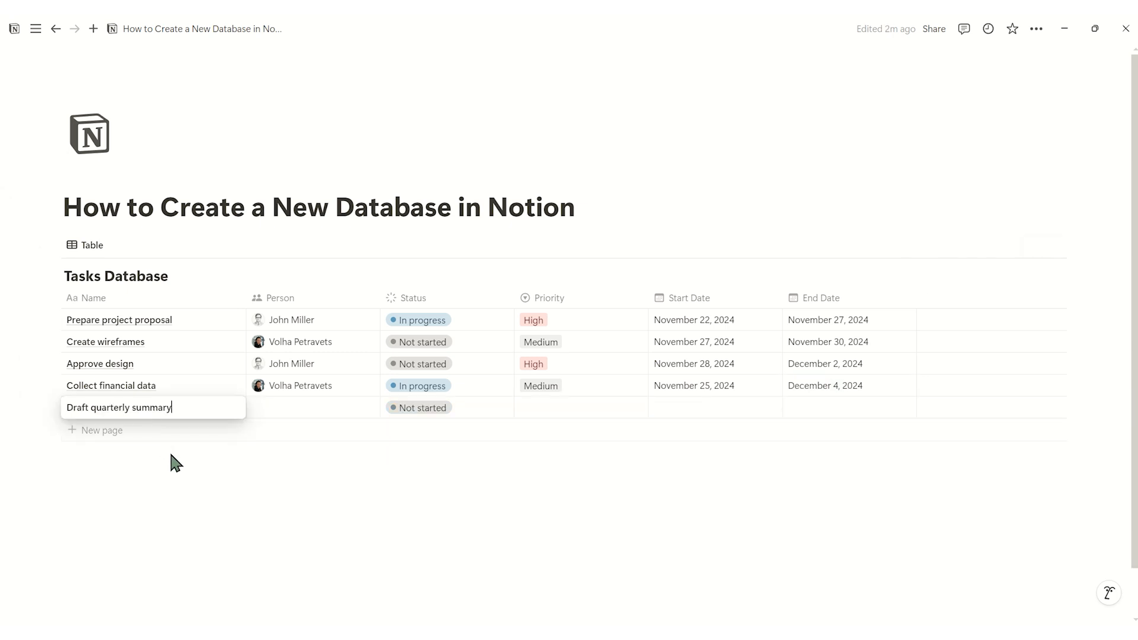
{"action": "left_click", "coordinate": [288, 408]}
{"action": "left_click", "coordinate": [288, 408]}
{"action": "left_click", "coordinate": [289, 450]}
Step: Set the priority of the "Draft quarterly summary" task to High
{"action": "left_click", "coordinate": [472, 420]}
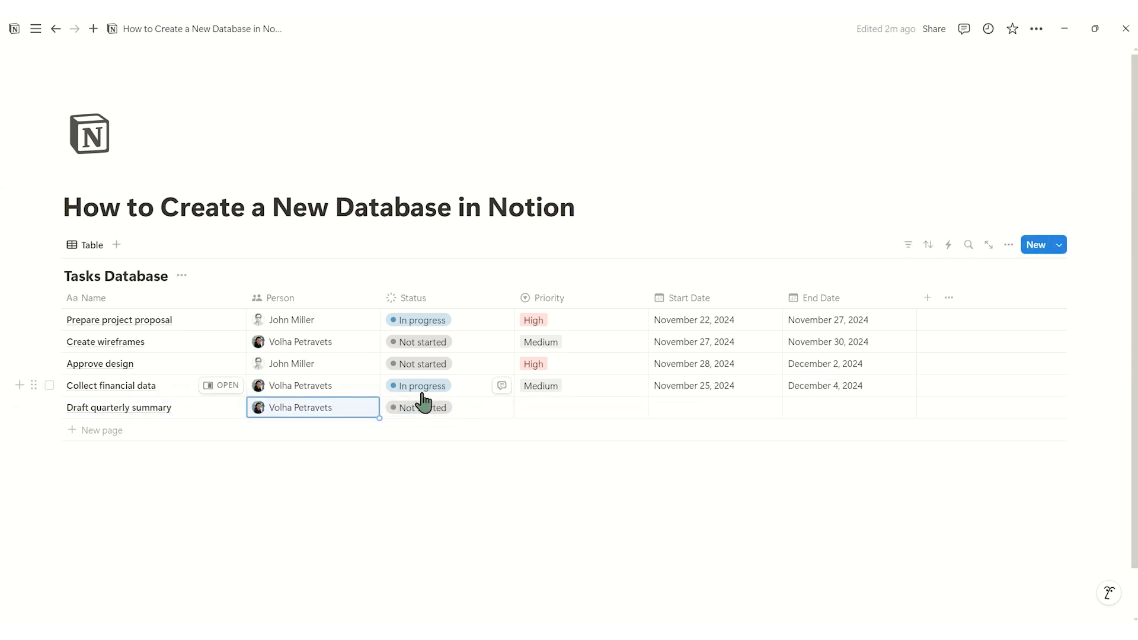
{"action": "left_click", "coordinate": [556, 408]}
{"action": "left_click", "coordinate": [553, 488]}
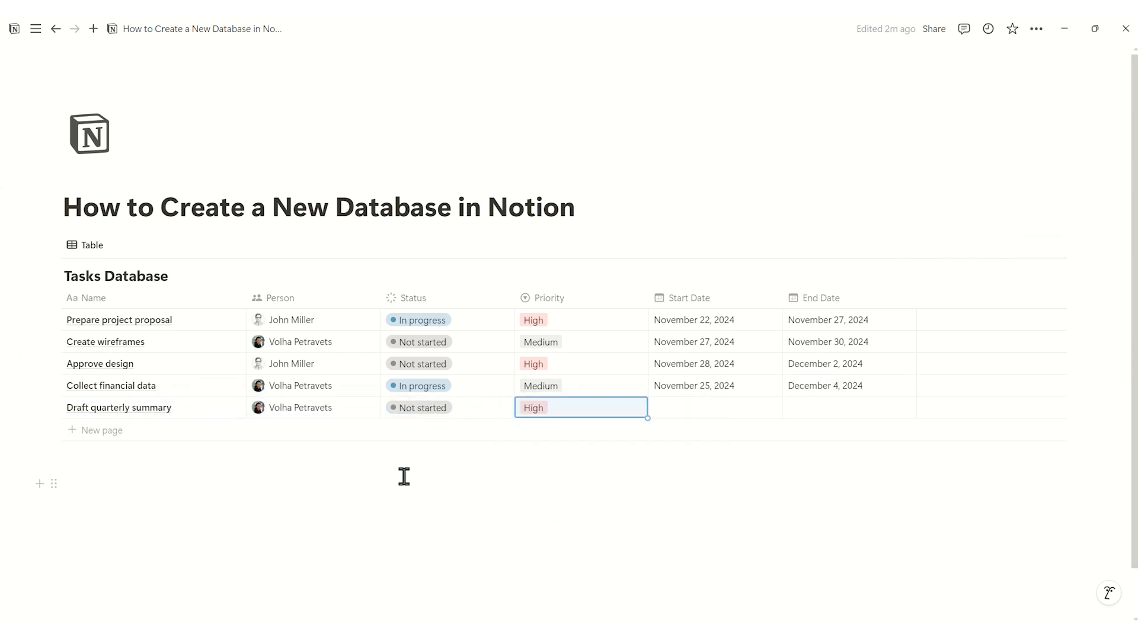
Step: Set the "Draft quarterly summary" task's start date to December 2, 2024 and its end date to December 6, 2024
{"action": "left_click", "coordinate": [724, 415]}
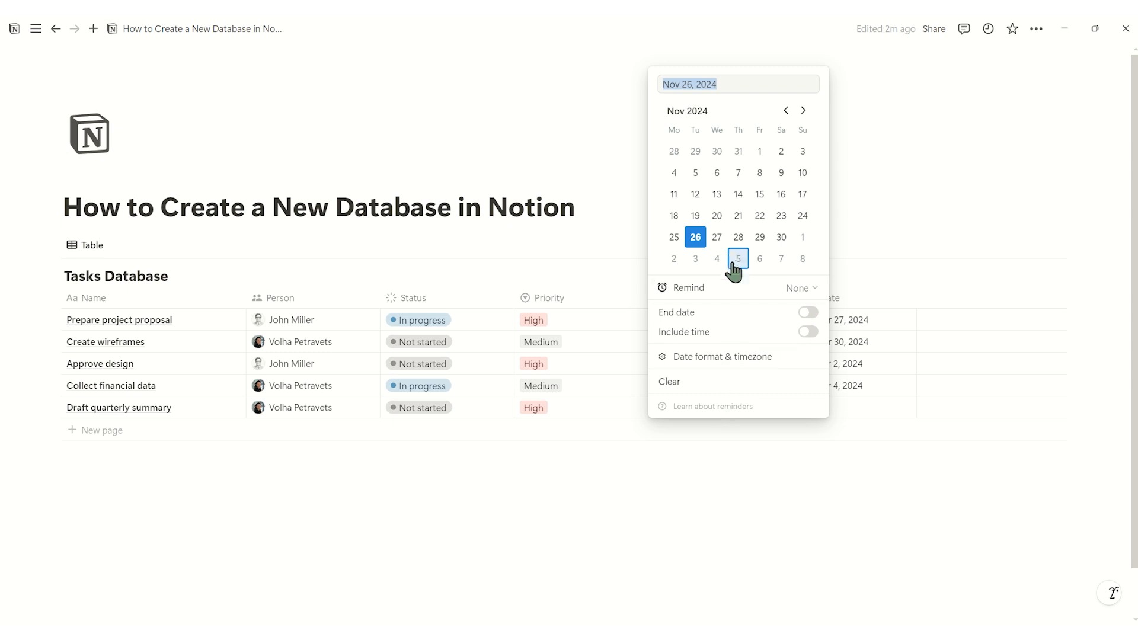
{"action": "left_click", "coordinate": [674, 259]}
{"action": "left_click", "coordinate": [802, 513]}
{"action": "left_click", "coordinate": [830, 409]}
{"action": "left_click", "coordinate": [893, 258]}
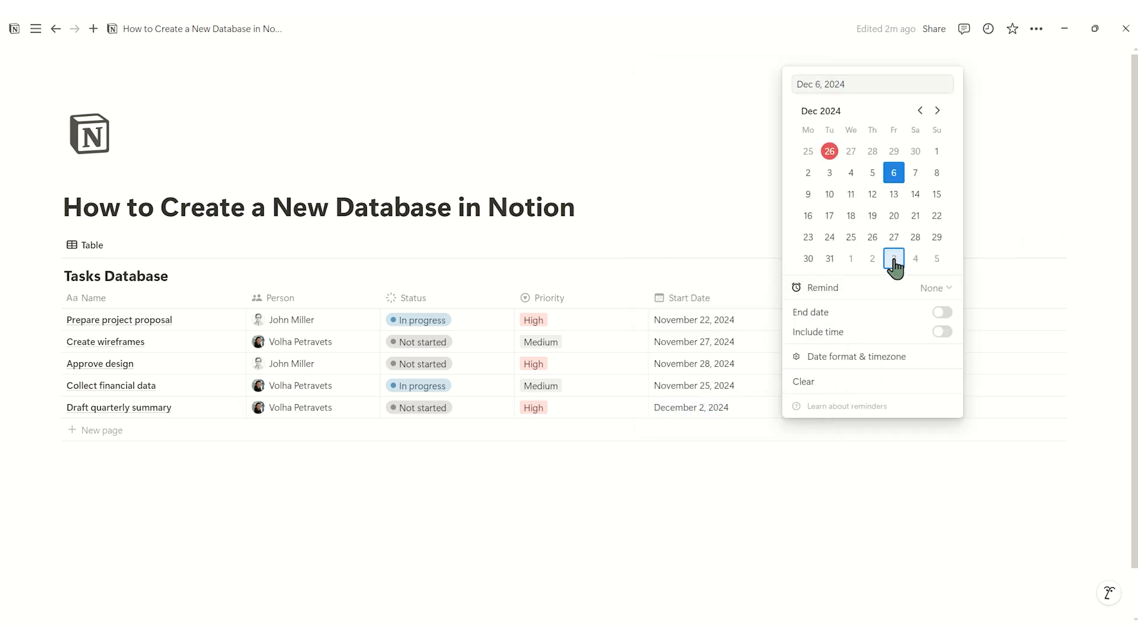
{"action": "left_click", "coordinate": [569, 445]}
Step: Create a sixth task named "Finalize presentation" and assign the last listed person to it
{"action": "left_click", "coordinate": [162, 429]}
{"action": "type", "text": "Finalize presentation"}
{"action": "left_click", "coordinate": [313, 442]}
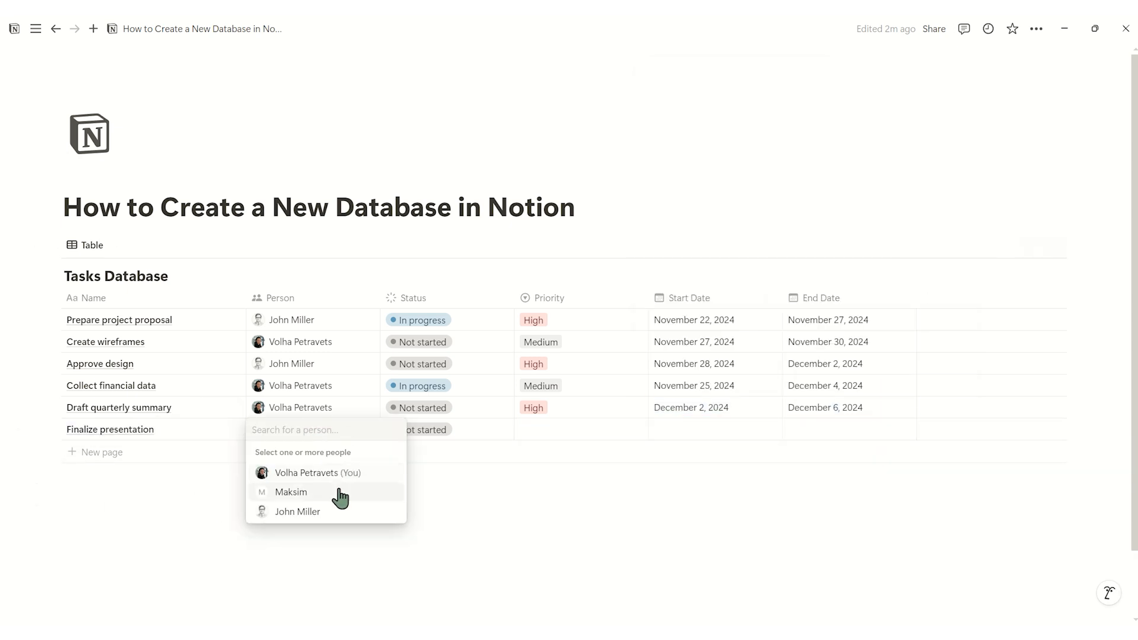
{"action": "left_click", "coordinate": [332, 510]}
Step: Set the priority of the "Finalize presentation" task to High
{"action": "left_click", "coordinate": [452, 435]}
{"action": "left_click", "coordinate": [452, 434]}
{"action": "left_click", "coordinate": [617, 528]}
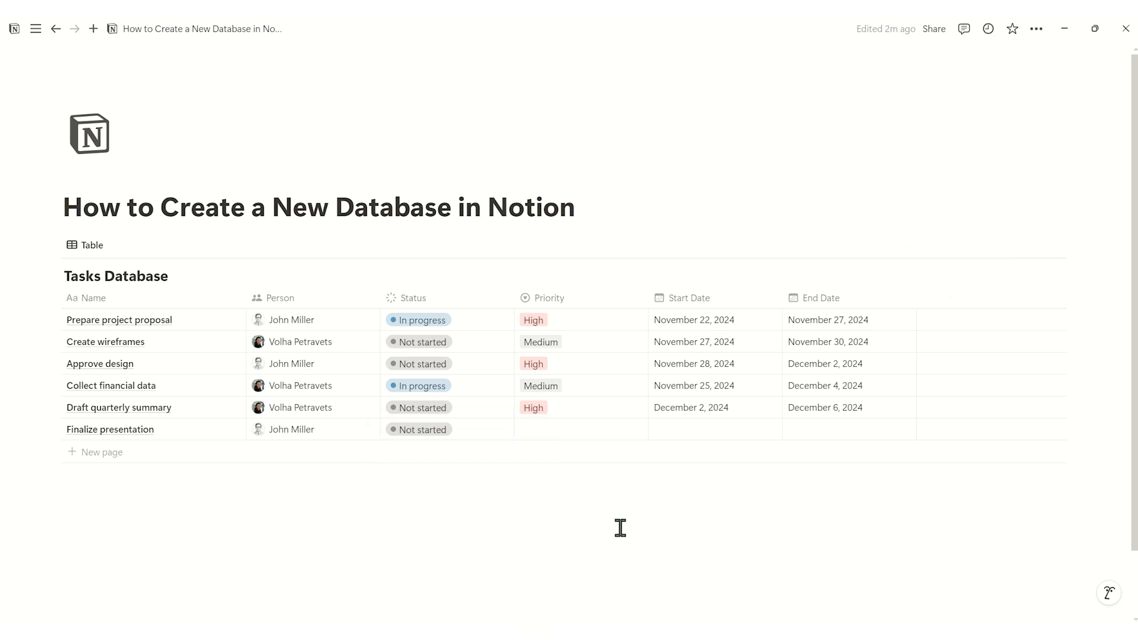
{"action": "left_click", "coordinate": [560, 512]}
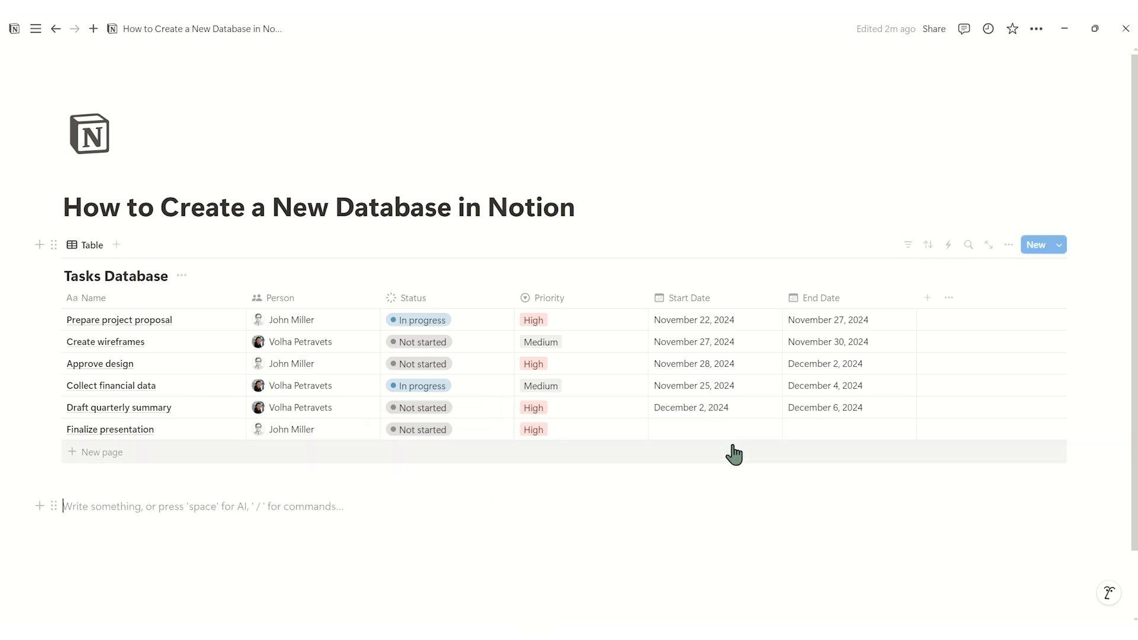
Step: Set the "Finalize presentation" task's start date to December 2, 2024 and its end date to December 3, 2024
{"action": "left_click", "coordinate": [691, 435]}
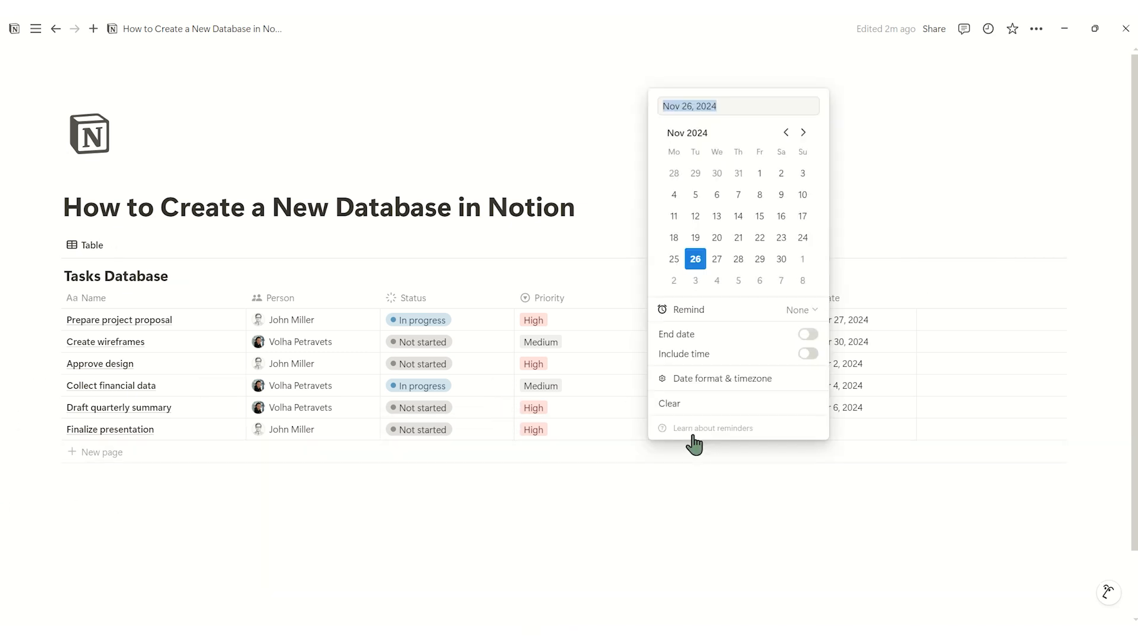
{"action": "left_click", "coordinate": [680, 288]}
{"action": "left_click", "coordinate": [808, 434]}
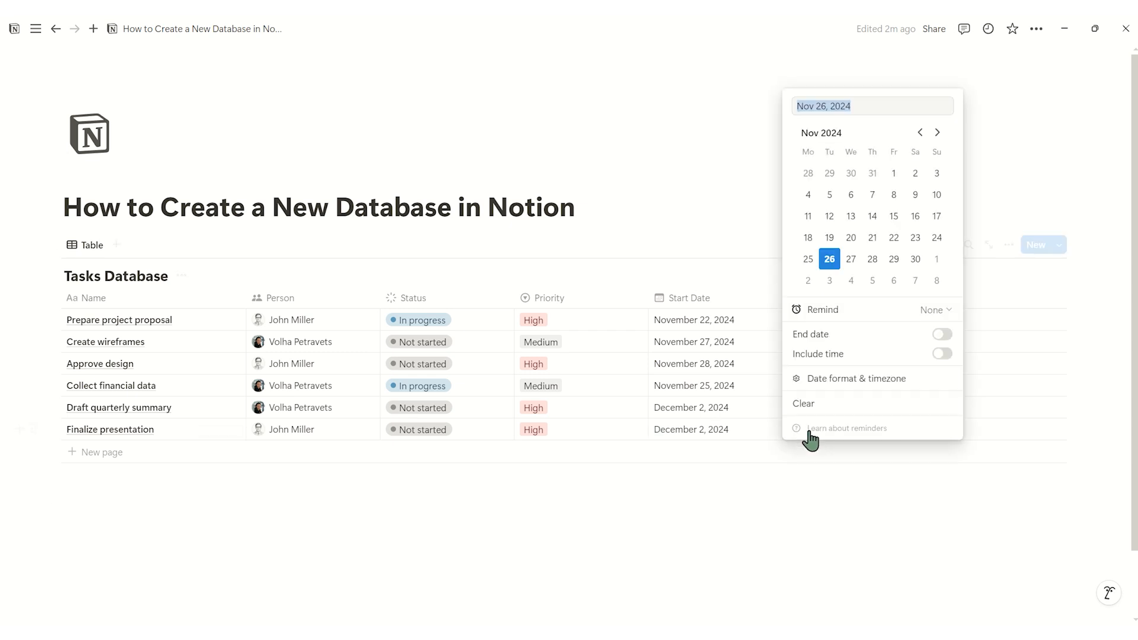
{"action": "left_click", "coordinate": [829, 280]}
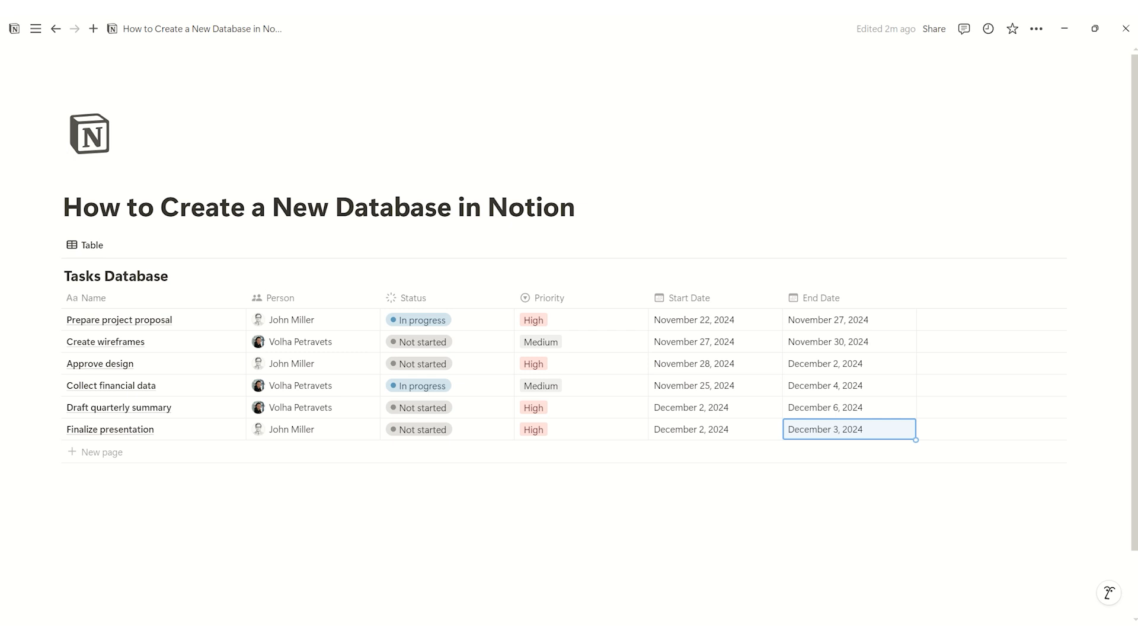
Step: Insert a new database table view on the page below the Tasks Database
{"action": "left_click", "coordinate": [81, 497]}
{"action": "type", "text": "/ta"}
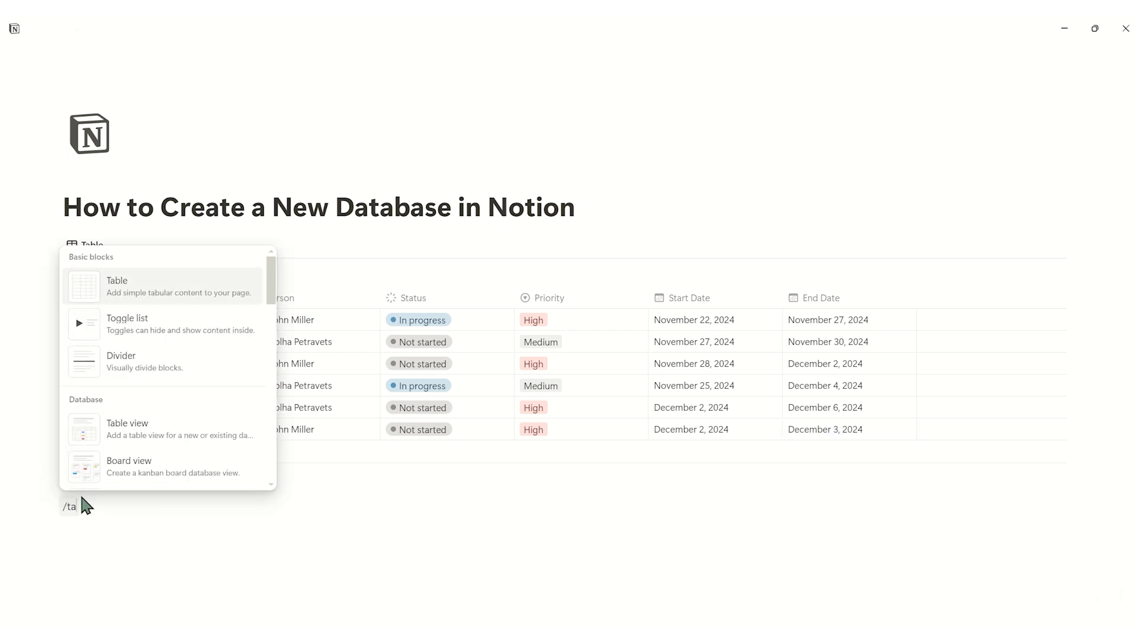
{"action": "left_click", "coordinate": [161, 428]}
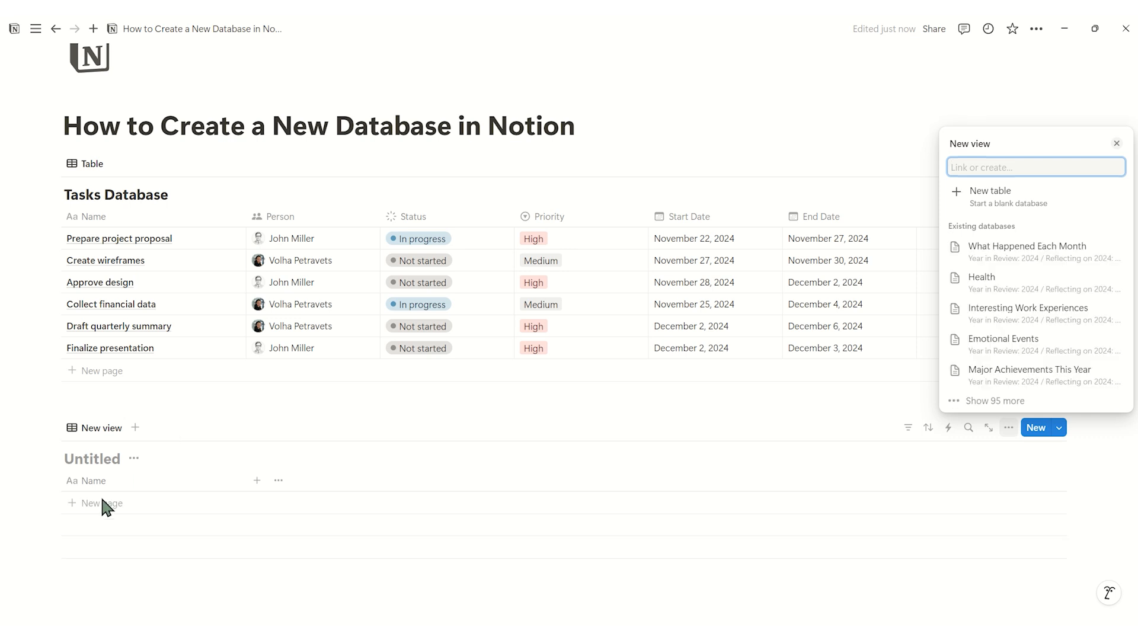
Step: Start a blank database titled "Projects Database" and add a text property named "Activity Code" to it
{"action": "left_click", "coordinate": [1041, 192]}
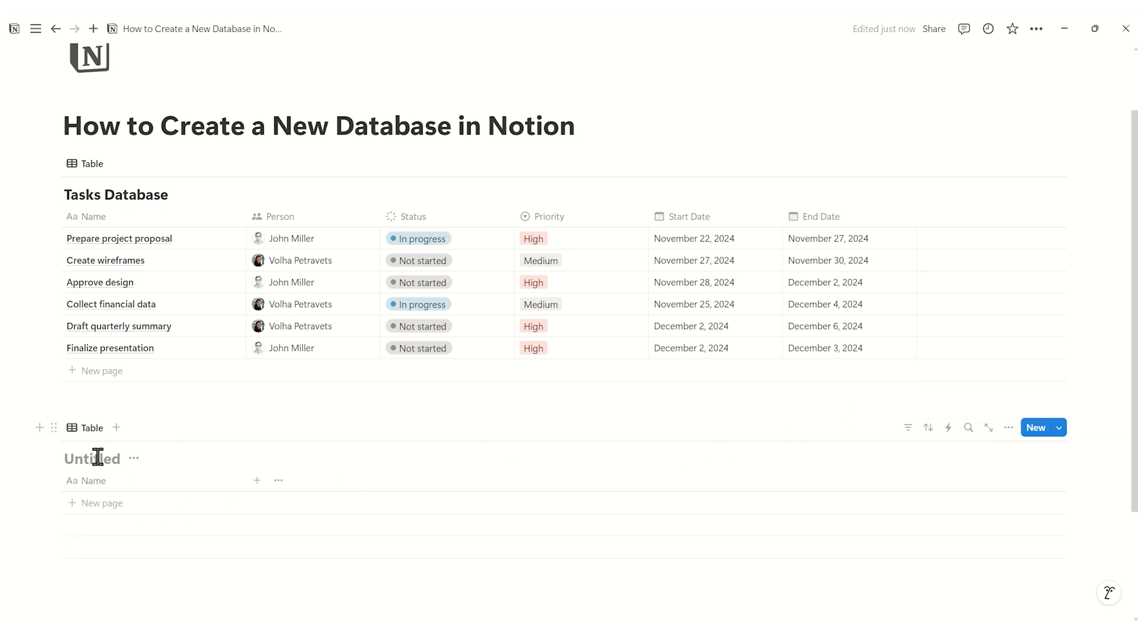
{"action": "type", "text": "Projects Database"}
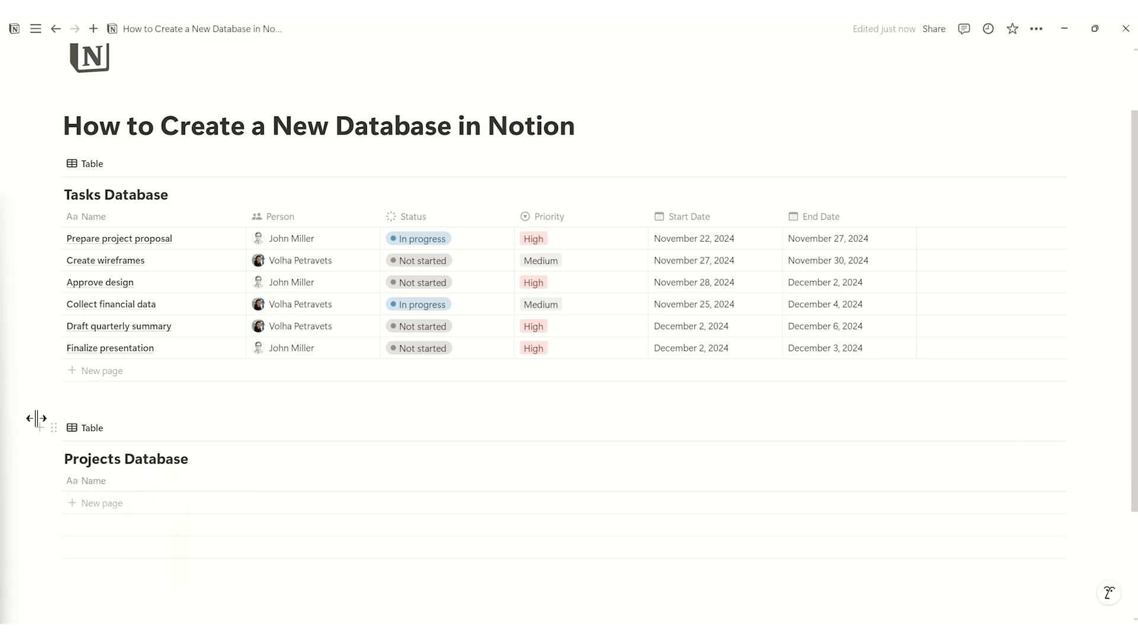
{"action": "left_click", "coordinate": [256, 481]}
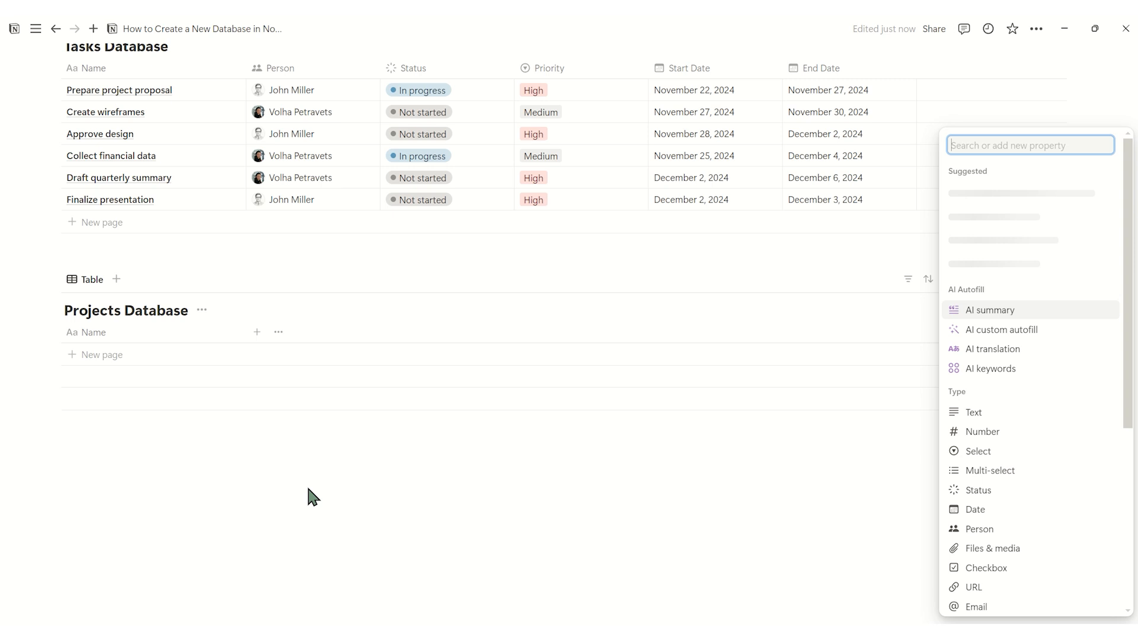
{"action": "left_click", "coordinate": [1032, 415]}
{"action": "type", "text": "Activity Code"}
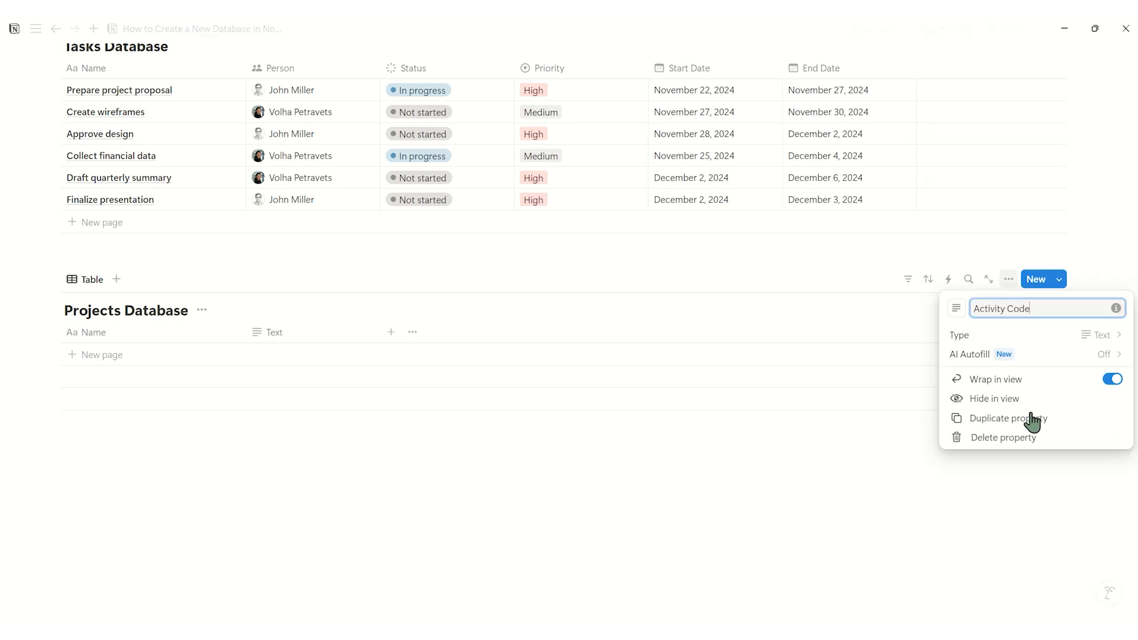
{"action": "left_click", "coordinate": [897, 464]}
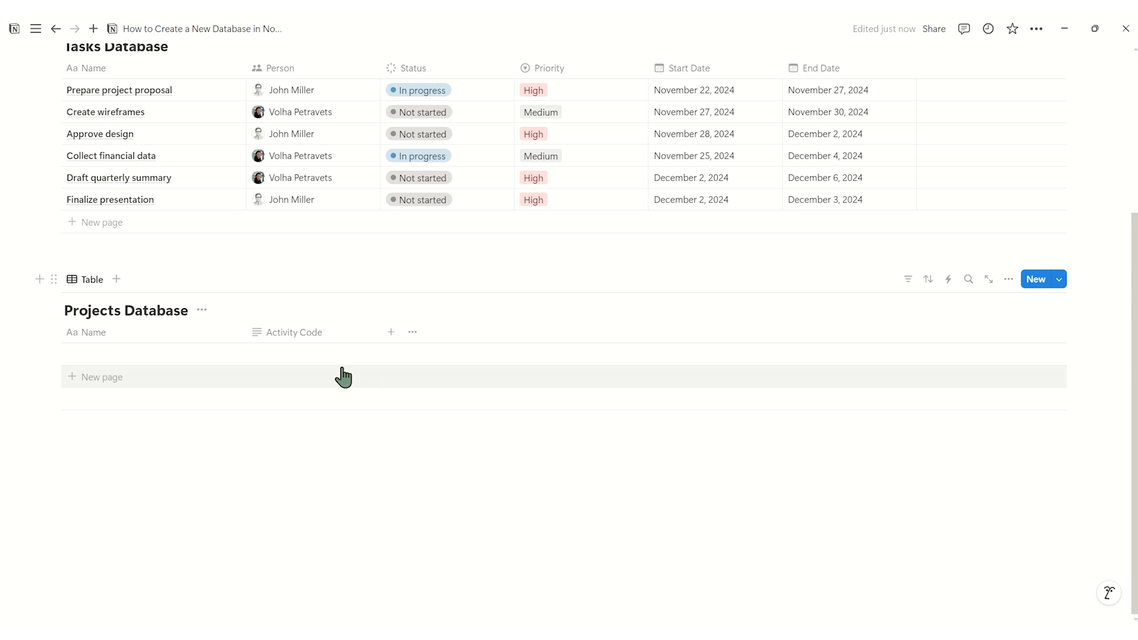
Step: Add a date property named "Due Date" to the Projects Database
{"action": "left_click", "coordinate": [391, 332]}
{"action": "left_click", "coordinate": [998, 513]}
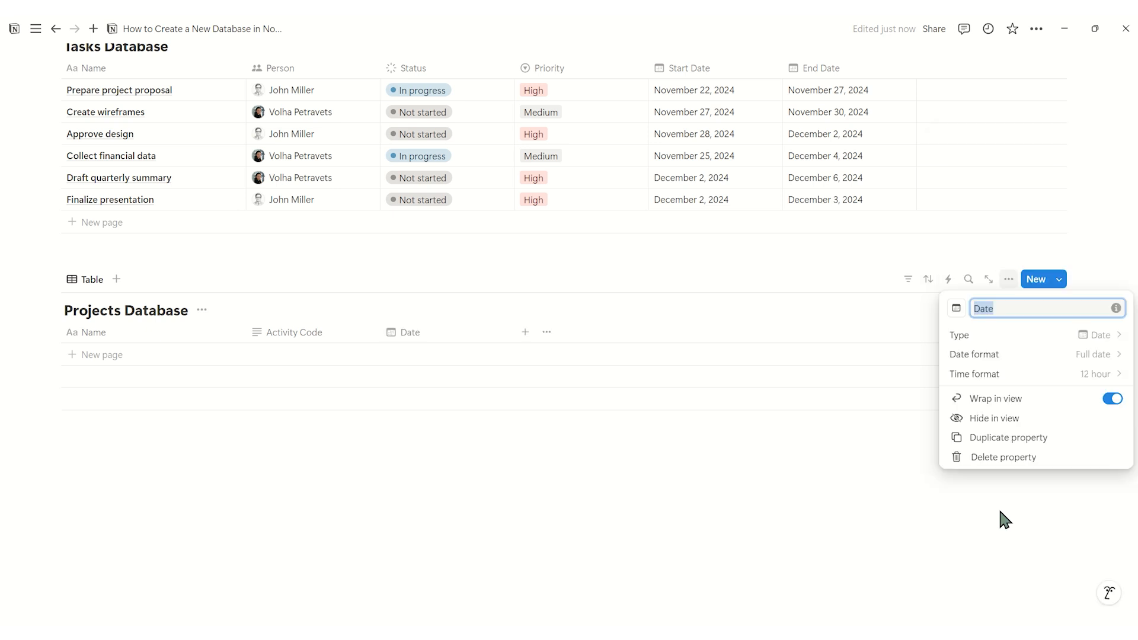
{"action": "type", "text": "Due Date"}
{"action": "left_click", "coordinate": [875, 502]}
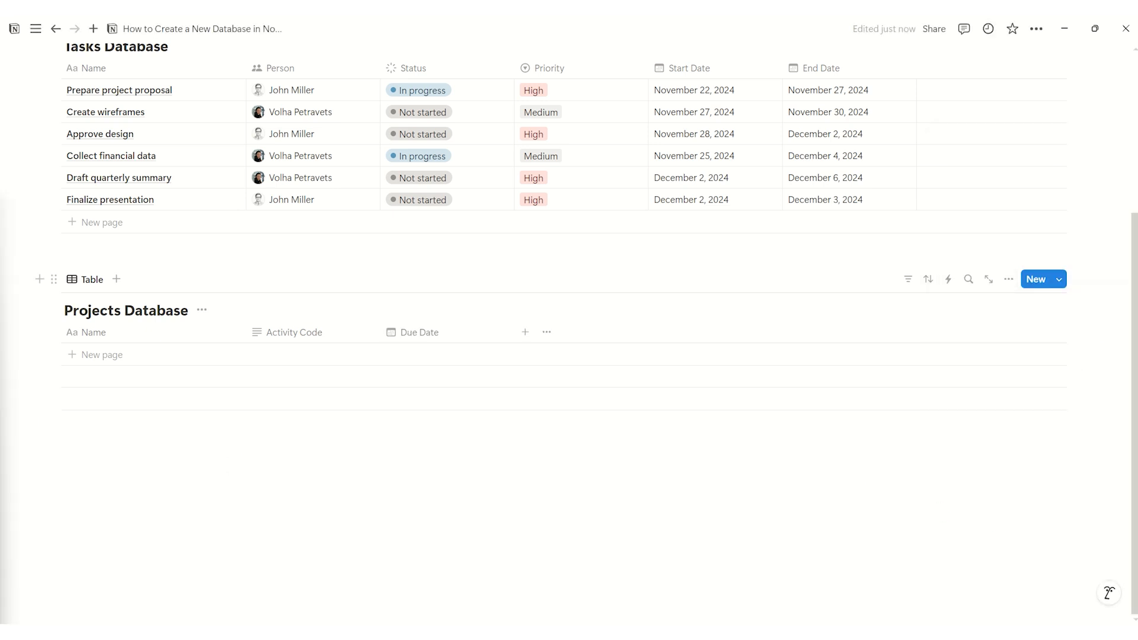
Step: Add a select property named "Priority" to the Projects Database with the options Low, Medium and High
{"action": "left_click", "coordinate": [525, 332]}
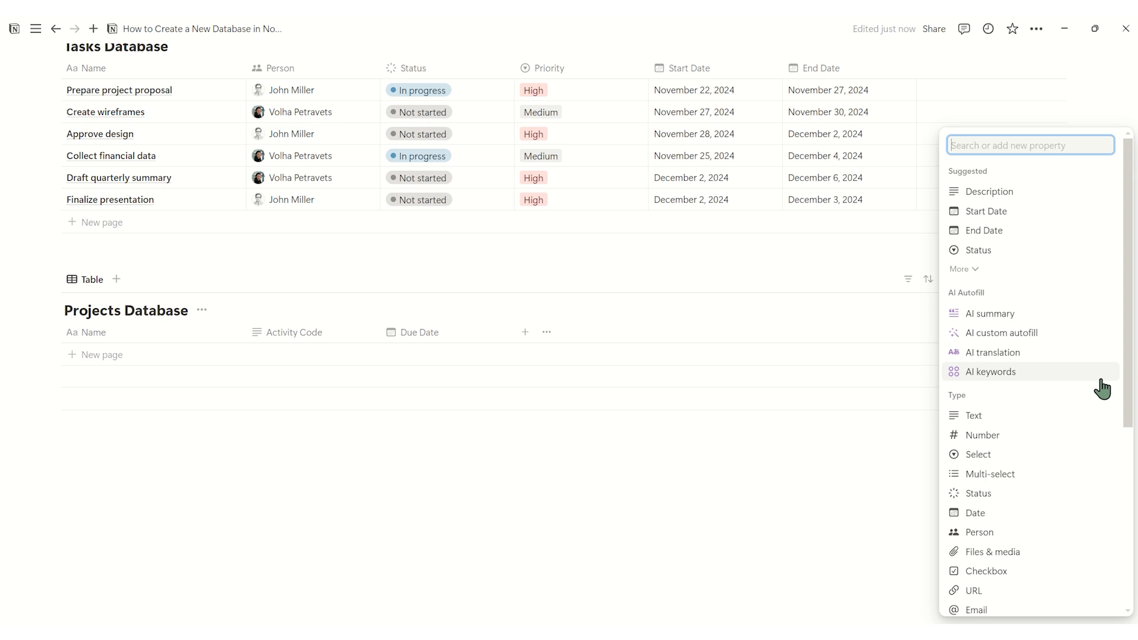
{"action": "left_click", "coordinate": [1055, 462]}
{"action": "type", "text": "Priority"}
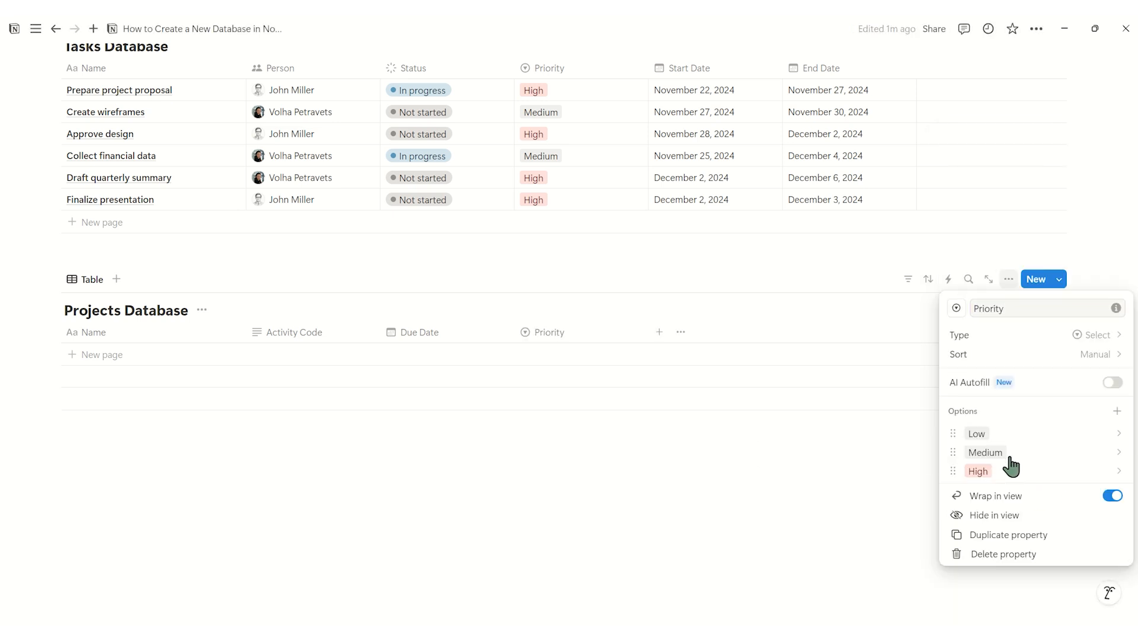
{"action": "left_click", "coordinate": [860, 464]}
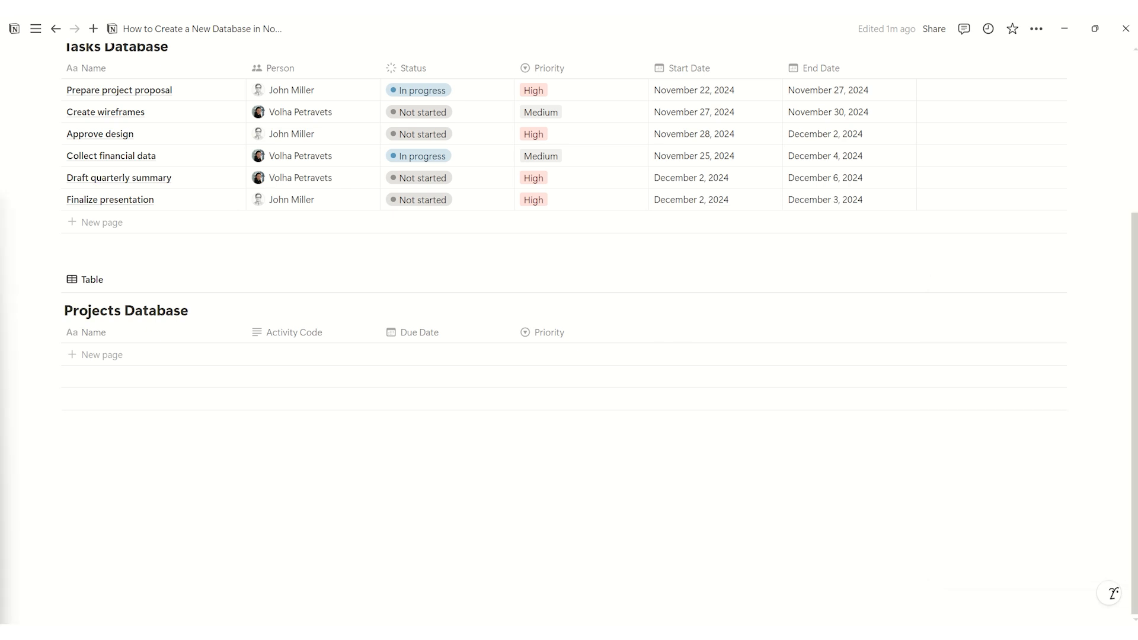
Step: Add a status property to the Projects Database and create a "Planning" option in its To-do group
{"action": "left_click", "coordinate": [659, 332]}
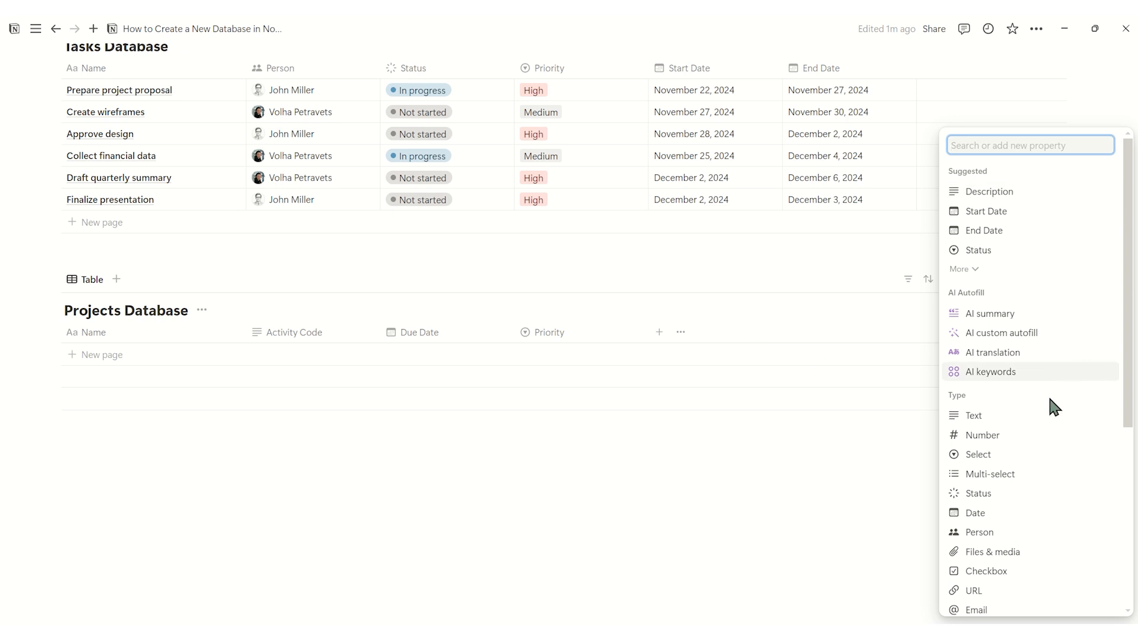
{"action": "left_click", "coordinate": [1006, 494]}
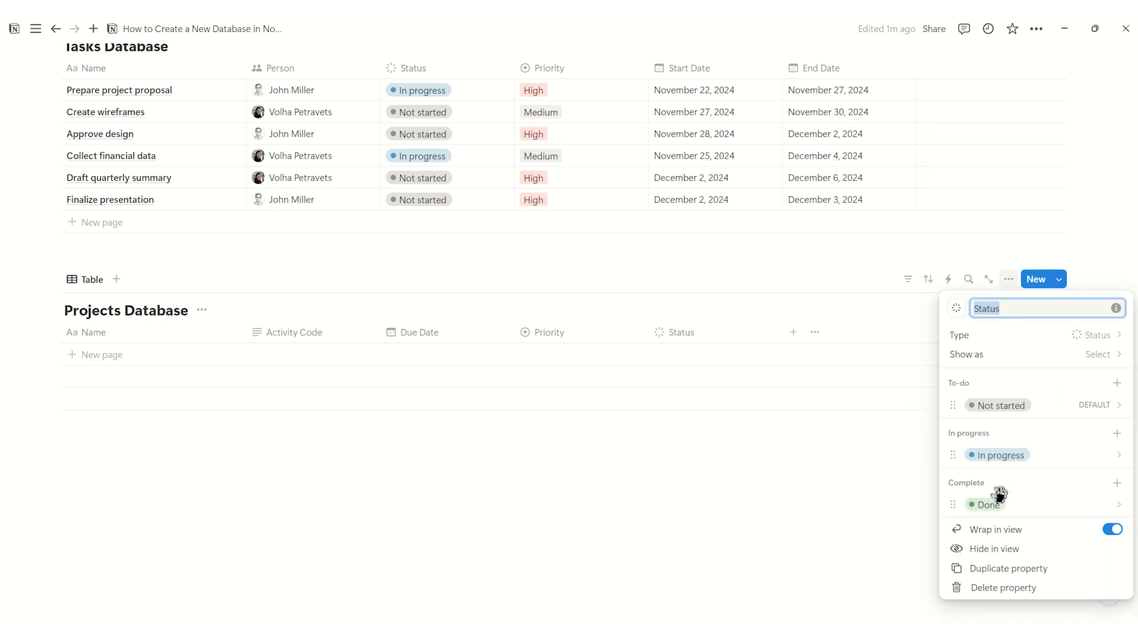
{"action": "left_click", "coordinate": [1117, 383]}
{"action": "type", "text": "Planning"}
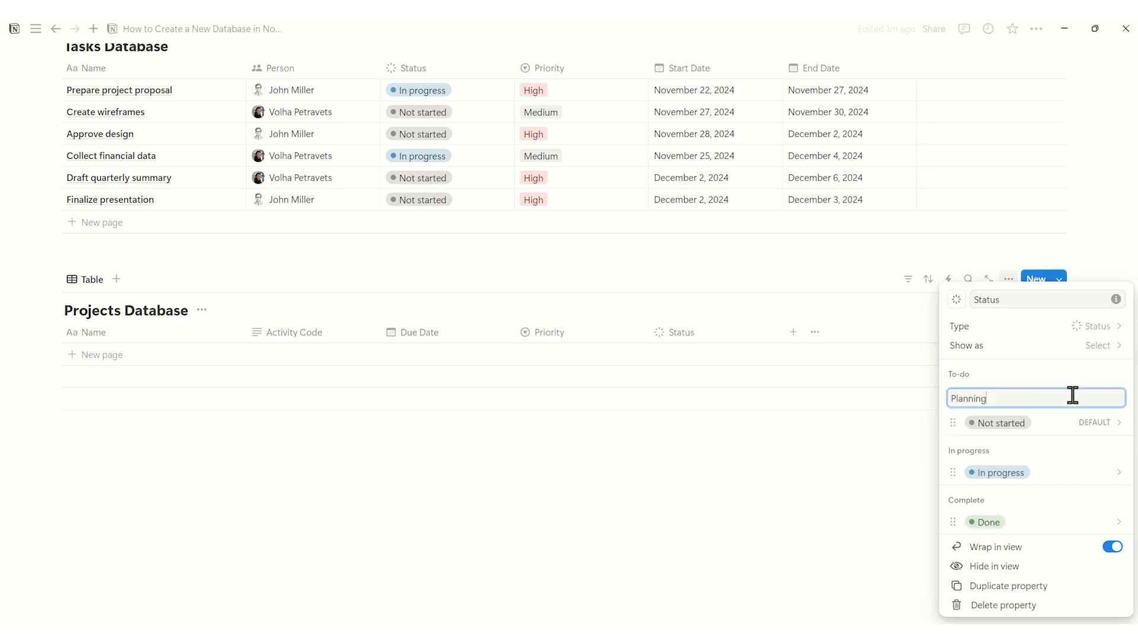
{"action": "key", "text": "Return"}
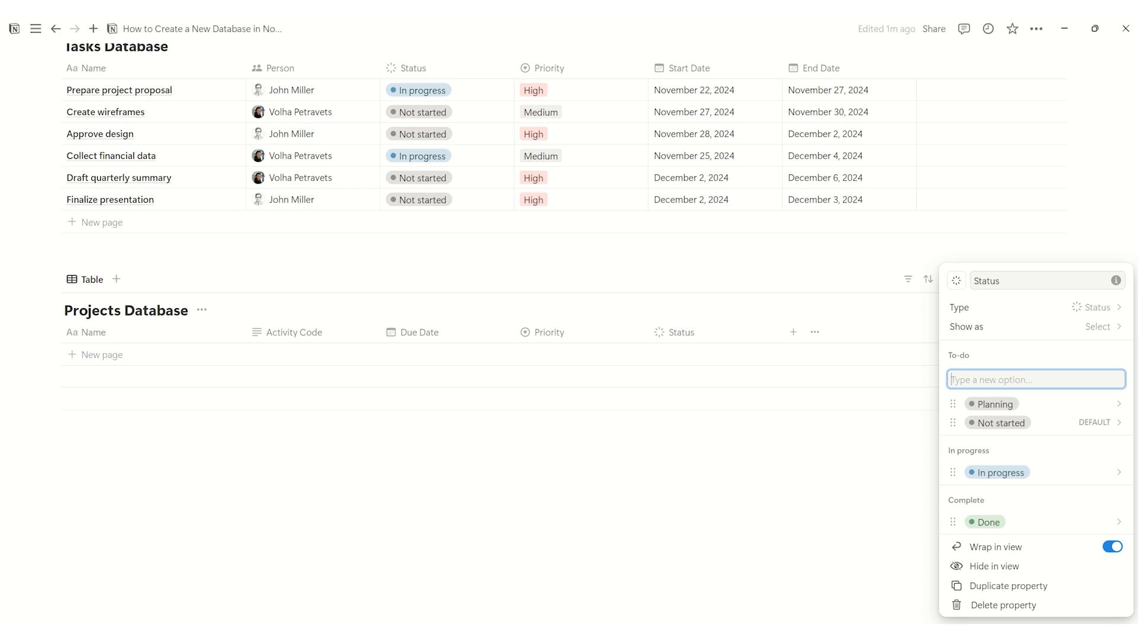
Step: Add an "In hold" option to the To-do group of the Projects Database's Status property
{"action": "left_click", "coordinate": [1117, 381]}
{"action": "left_click", "coordinate": [1118, 385]}
{"action": "type", "text": "In hold"}
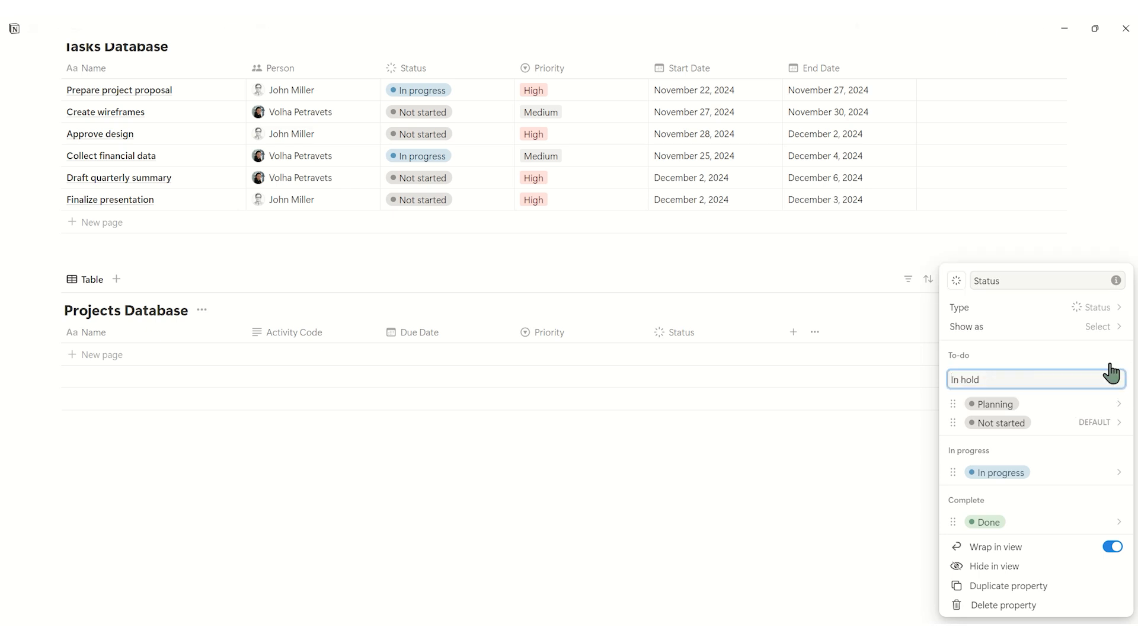
{"action": "key", "text": "Return"}
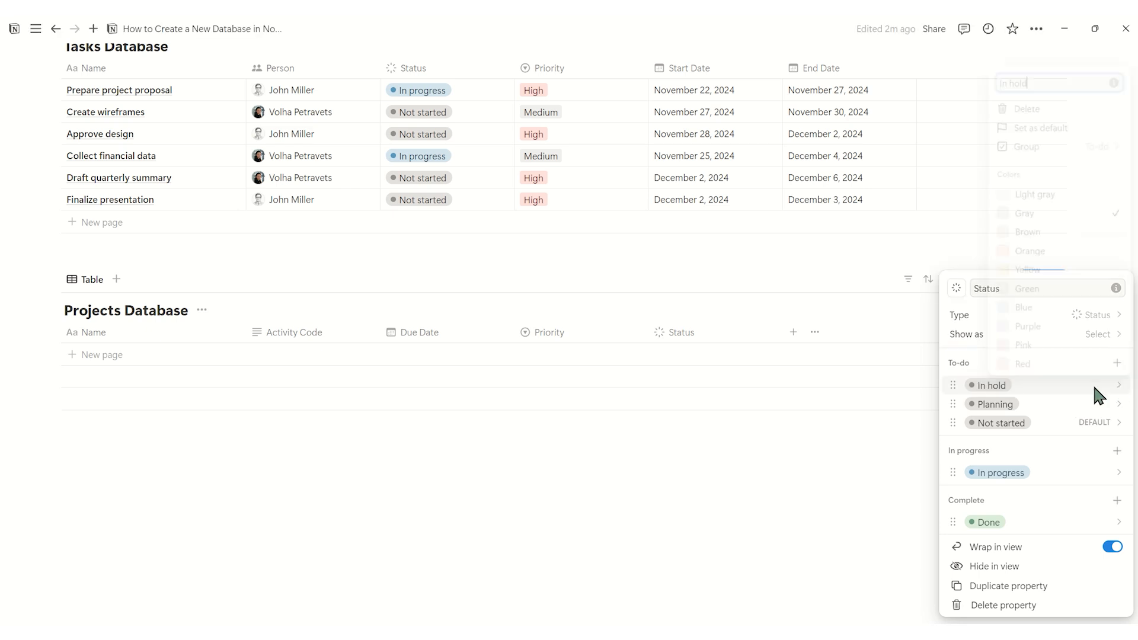
{"action": "left_click", "coordinate": [1091, 384]}
{"action": "left_click", "coordinate": [1084, 364]}
{"action": "key", "text": "Escape"}
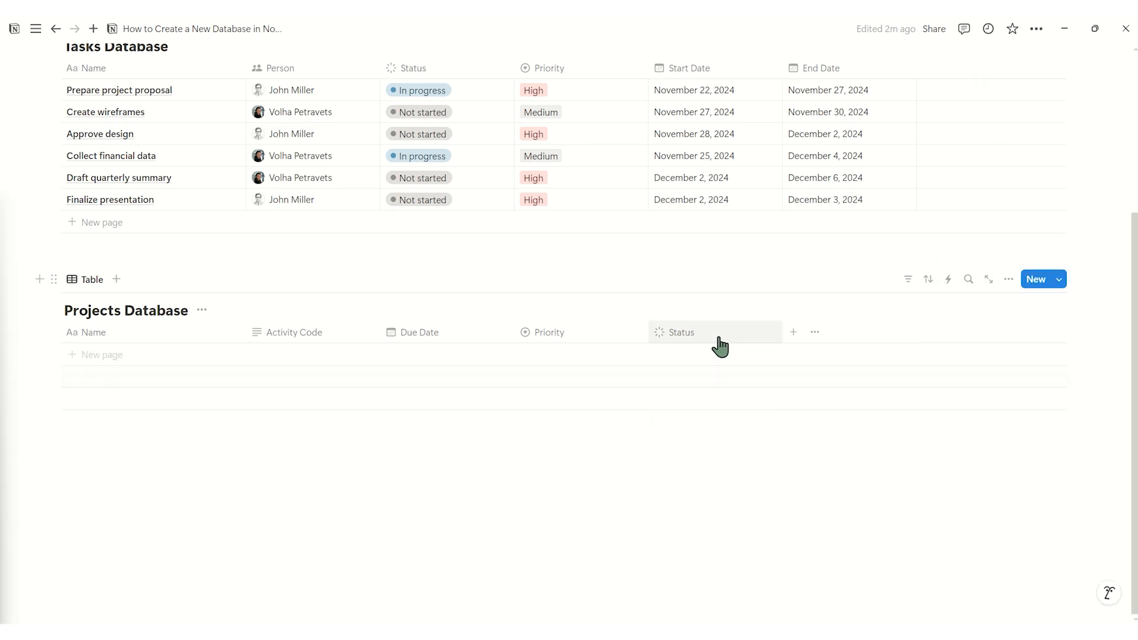
Step: Add a select property named "Type" to the Projects Database
{"action": "left_click", "coordinate": [794, 331]}
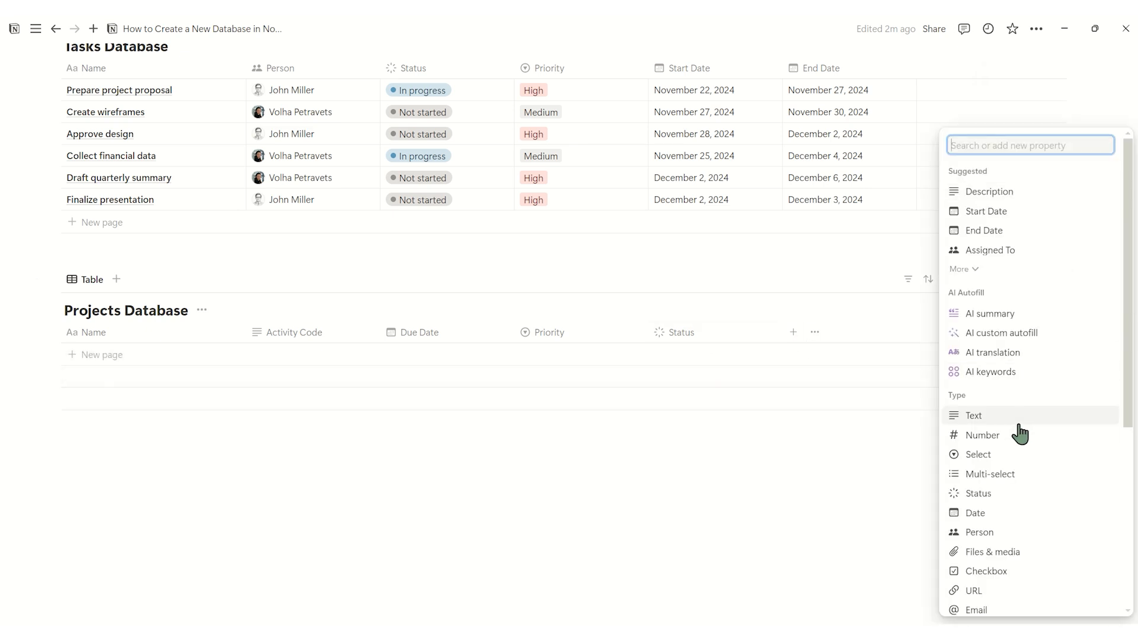
{"action": "left_click", "coordinate": [1016, 456]}
{"action": "type", "text": "Type"}
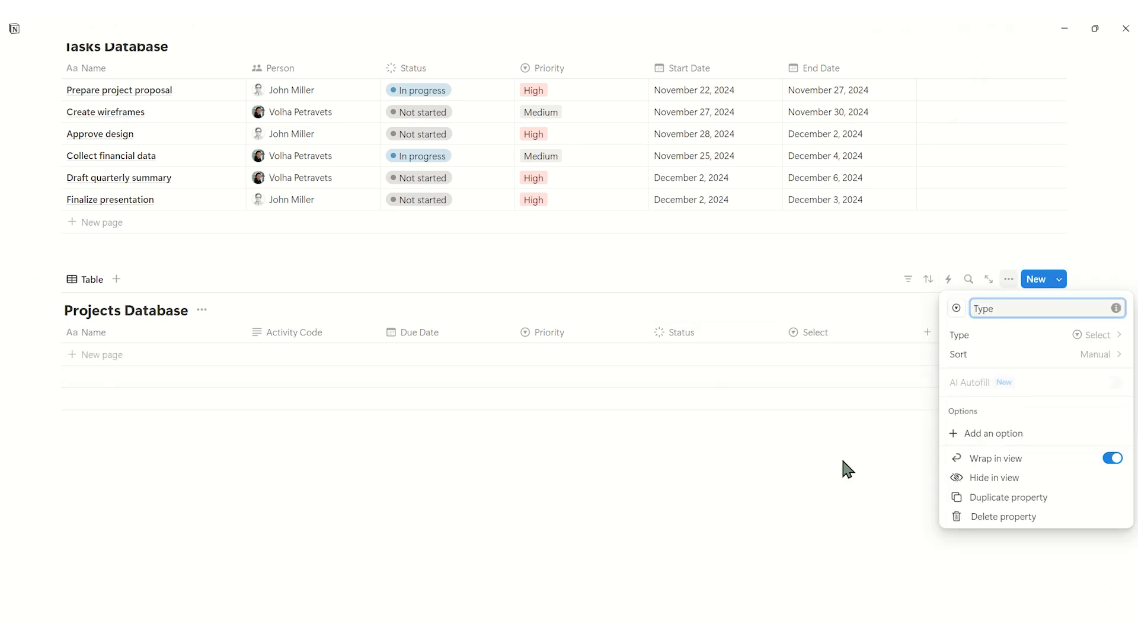
{"action": "key", "text": "Return"}
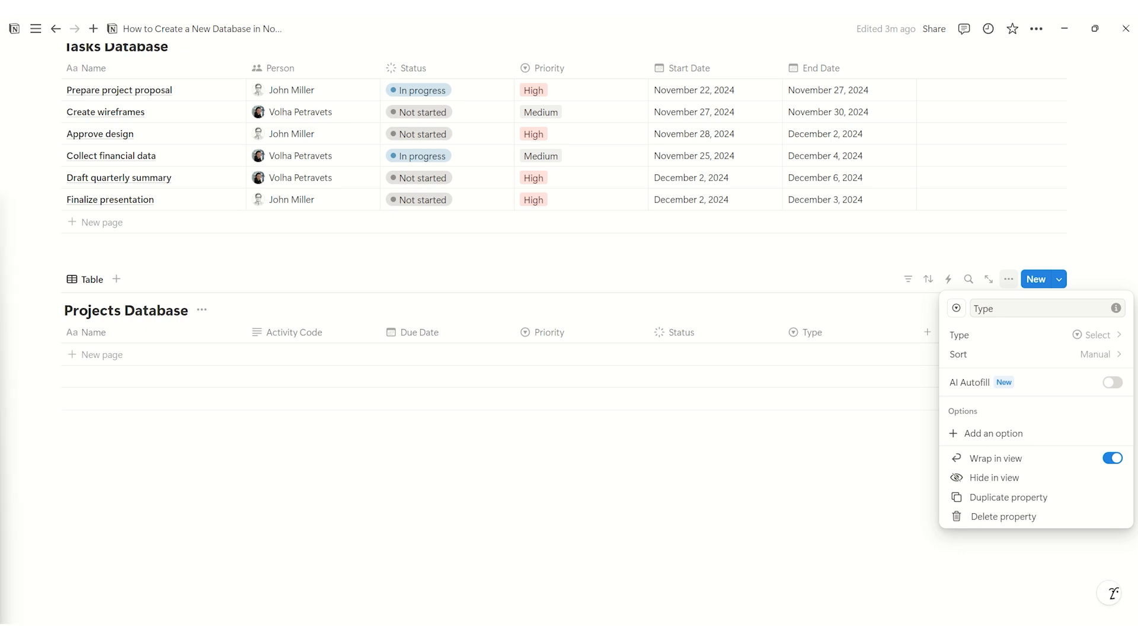
Step: Create the options "Client-Based", "Internal", "Internal (Social)" and "Internal (Email)" for the Type property
{"action": "left_click", "coordinate": [1023, 434]}
{"action": "type", "text": "Client-Based"}
{"action": "key", "text": "Return"}
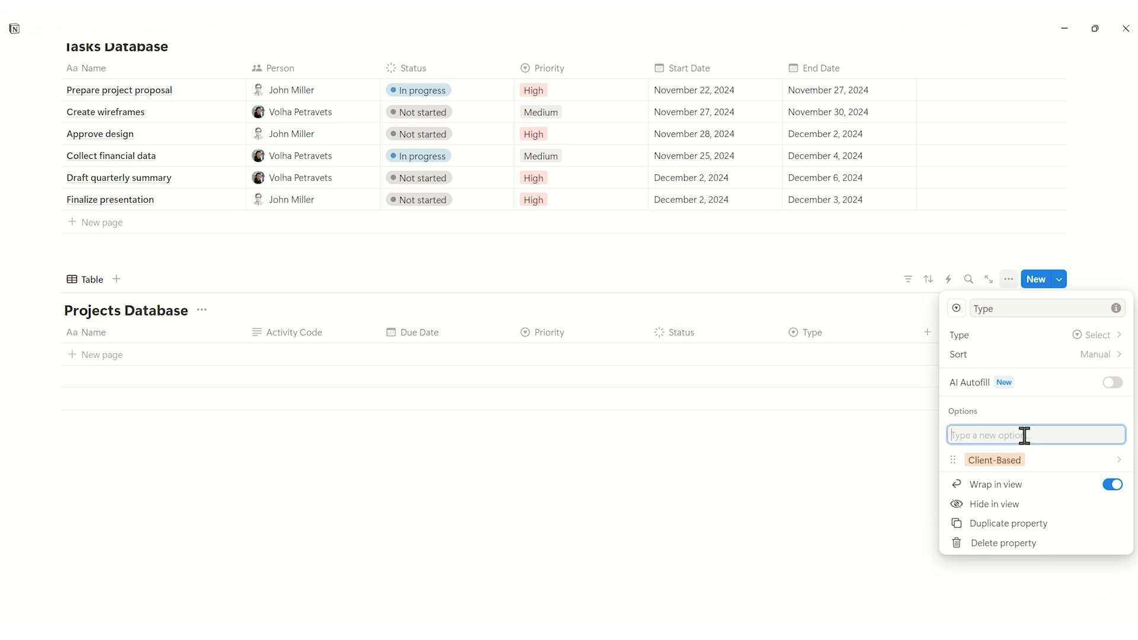
{"action": "type", "text": "Internal"}
{"action": "key", "text": "Return"}
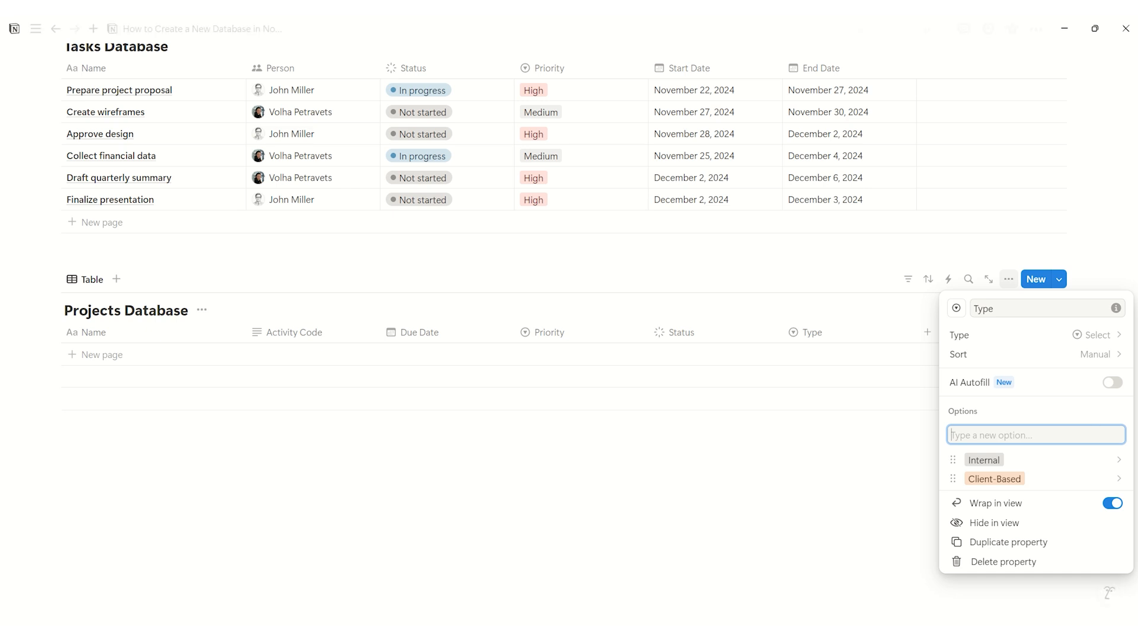
{"action": "type", "text": "Internal (Social)"}
{"action": "key", "text": "Return"}
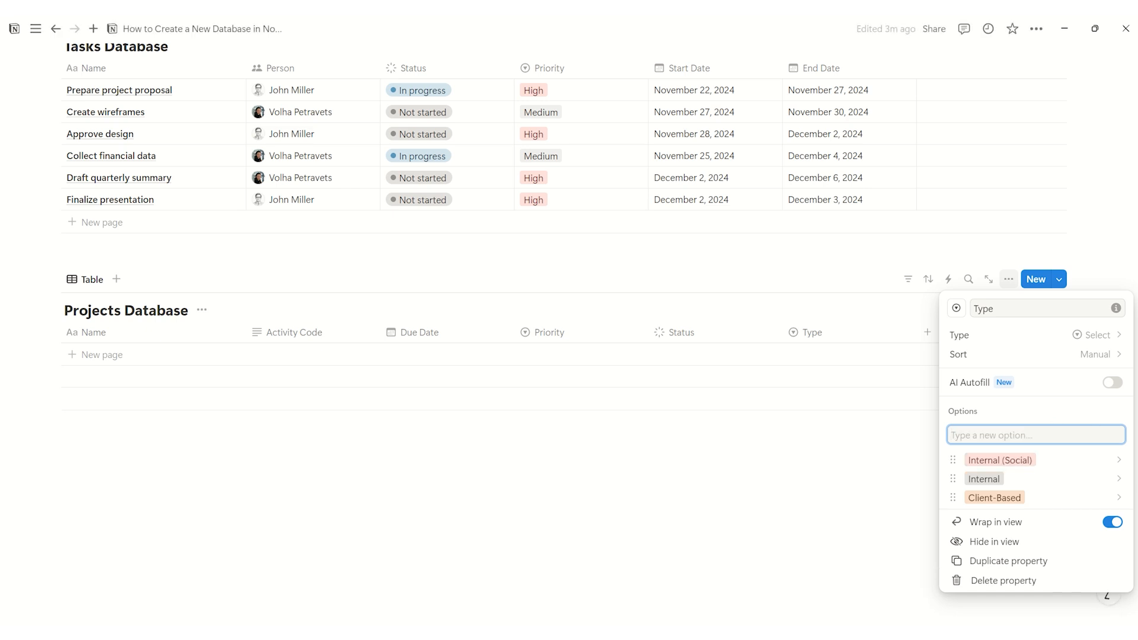
{"action": "type", "text": "Internal (Email)"}
{"action": "key", "text": "Return"}
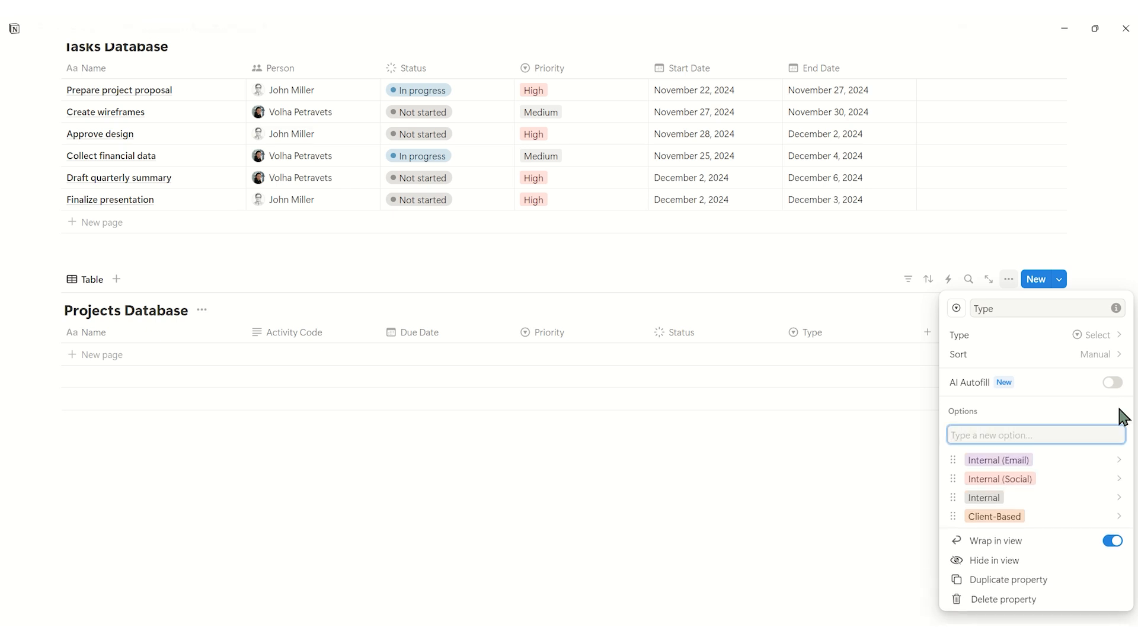
Step: Set the colour of the Type options Internal (Email), Internal (Social) and Client-Based to light gray
{"action": "left_click", "coordinate": [1061, 461]}
{"action": "left_click", "coordinate": [1030, 237]}
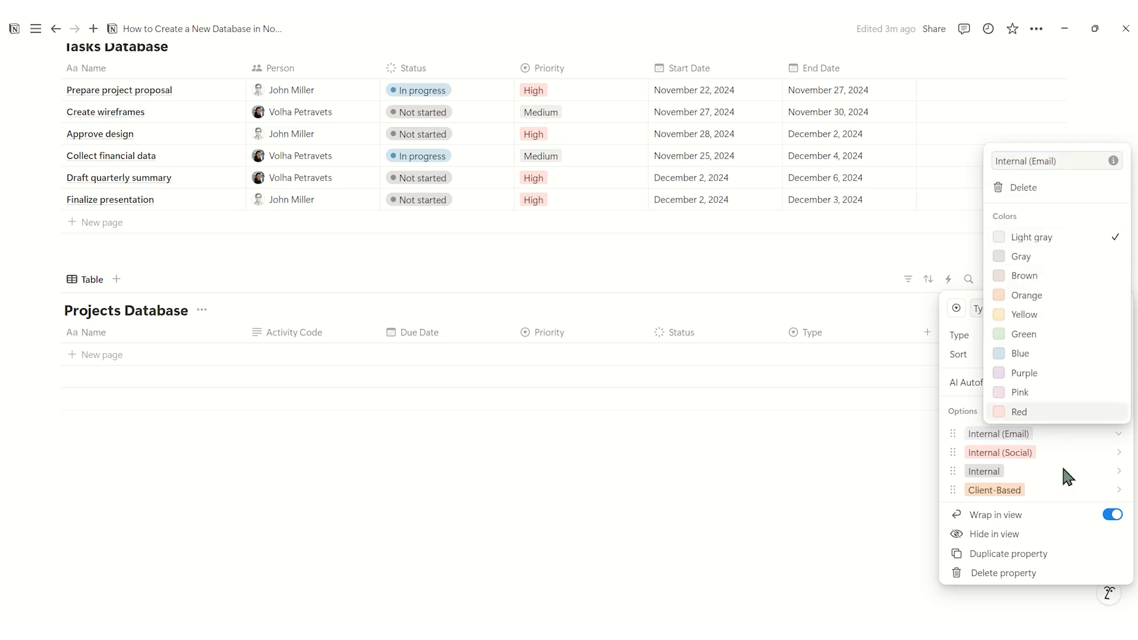
{"action": "left_click", "coordinate": [1063, 466]}
{"action": "left_click", "coordinate": [1061, 452]}
{"action": "left_click", "coordinate": [1030, 257]}
{"action": "left_click", "coordinate": [1029, 478]}
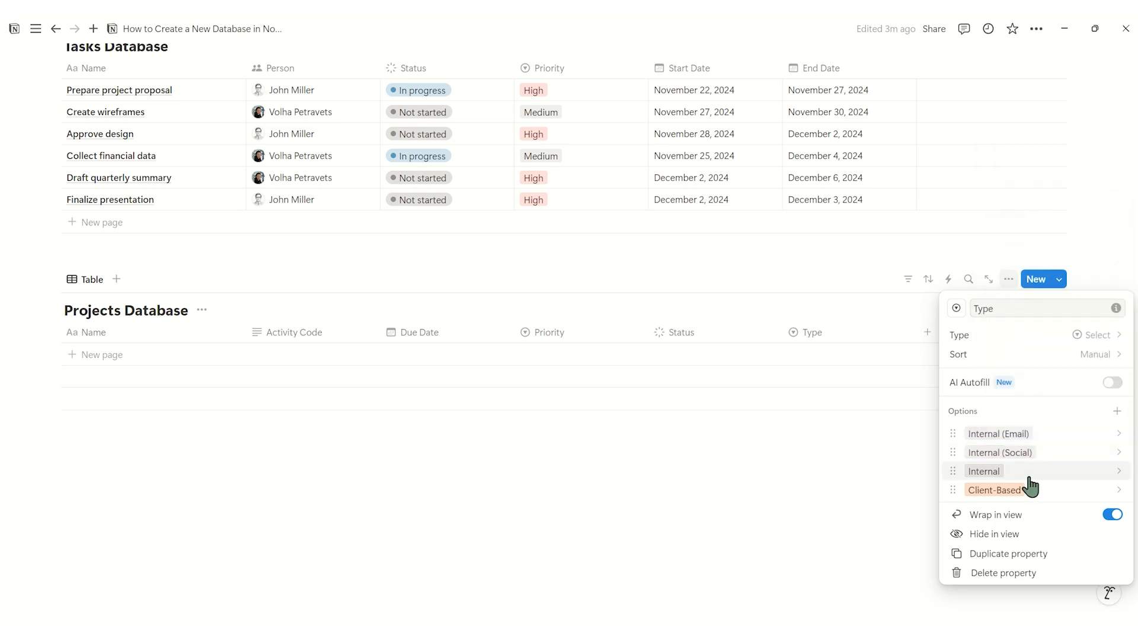
{"action": "left_click", "coordinate": [1030, 485]}
{"action": "left_click", "coordinate": [1031, 298]}
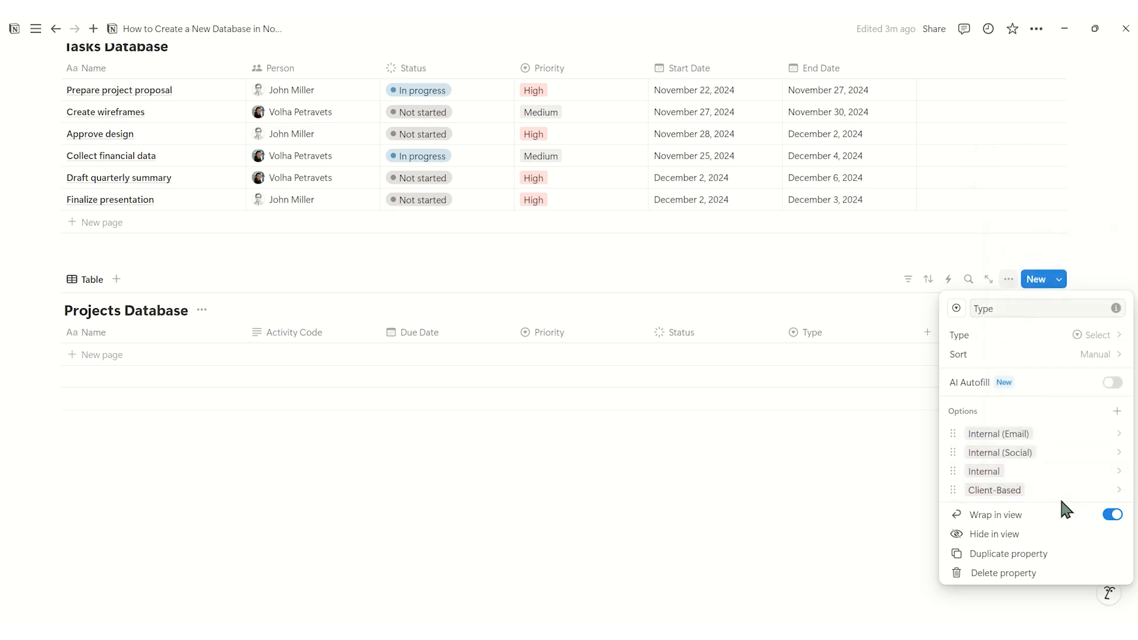
{"action": "key", "text": "Escape"}
Step: Add a person property named "Owner" to the Projects Database
{"action": "left_click", "coordinate": [926, 332]}
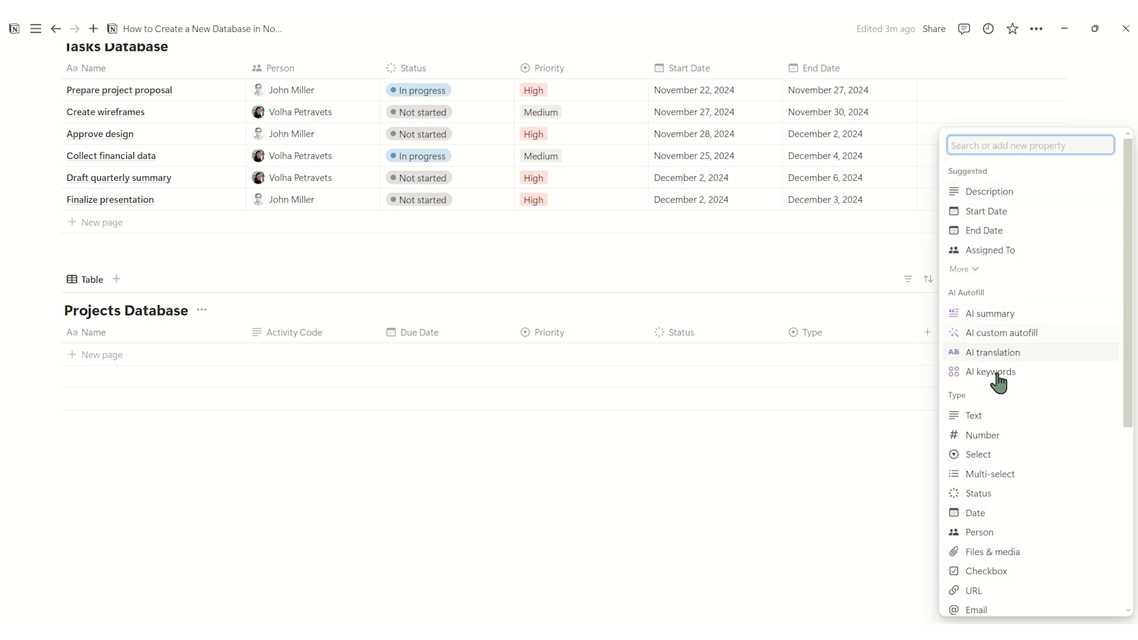
{"action": "left_click", "coordinate": [1001, 531]}
{"action": "type", "text": "Owner"}
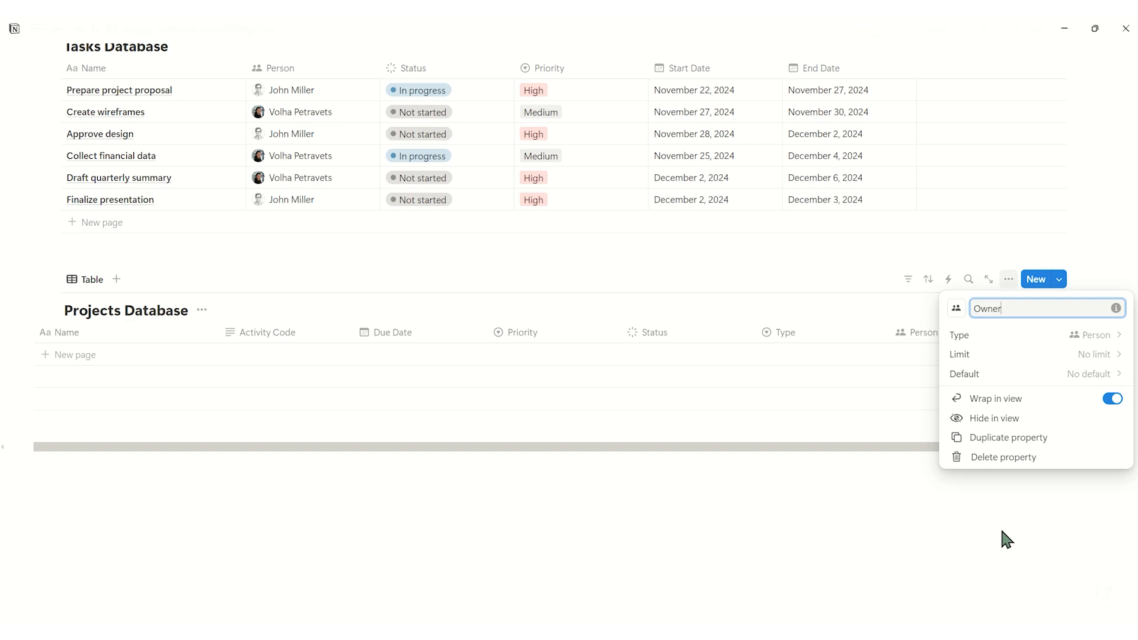
{"action": "left_click", "coordinate": [1001, 532]}
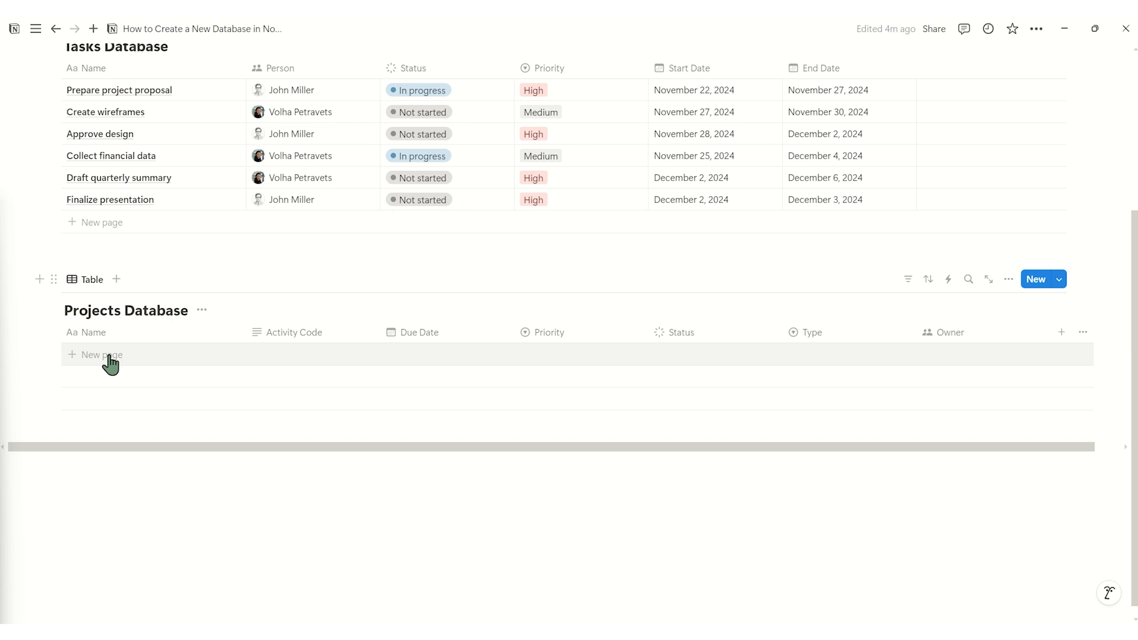
Step: Create a first project named "Website Redesign" in the Projects Database with the activity code WSR-001
{"action": "left_click", "coordinate": [110, 355]}
{"action": "type", "text": "Website Redesign"}
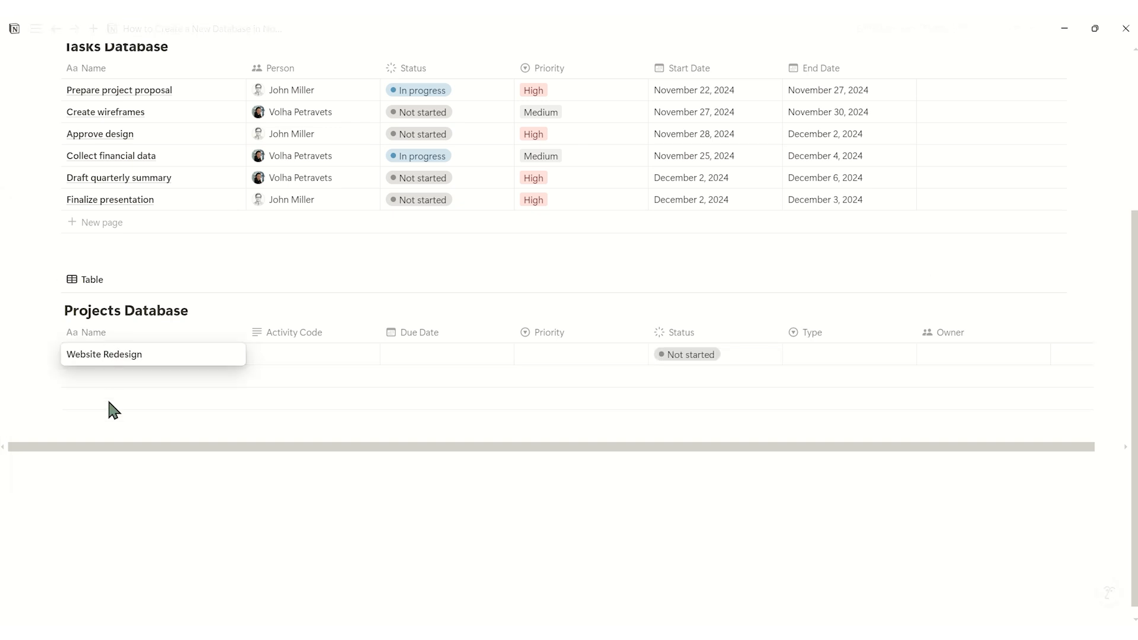
{"action": "key", "text": "Return"}
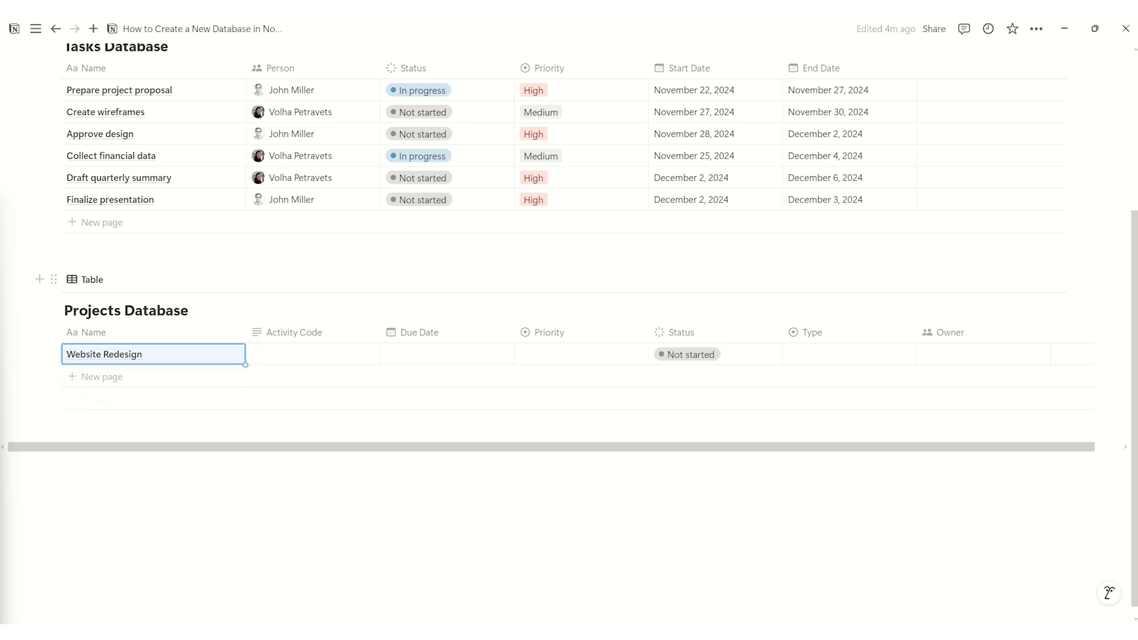
{"action": "left_click", "coordinate": [279, 356]}
{"action": "type", "text": "WSR-001"}
{"action": "key", "text": "Return"}
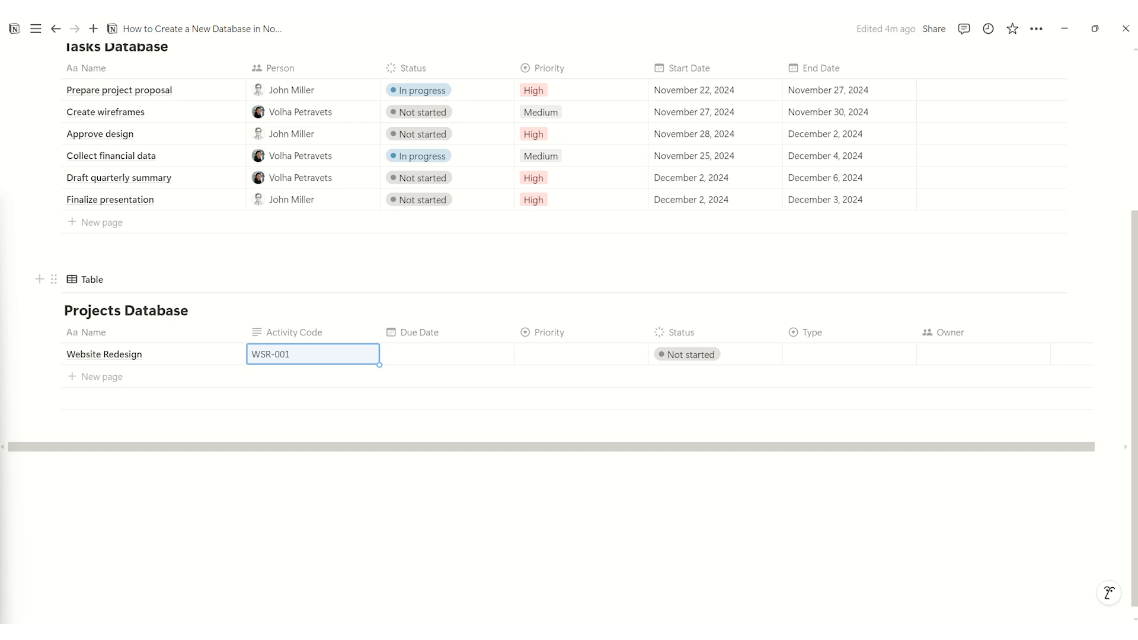
Step: Set the Website Redesign project's due date range from November 18, 2024 to December 6, 2024
{"action": "left_click", "coordinate": [453, 358]}
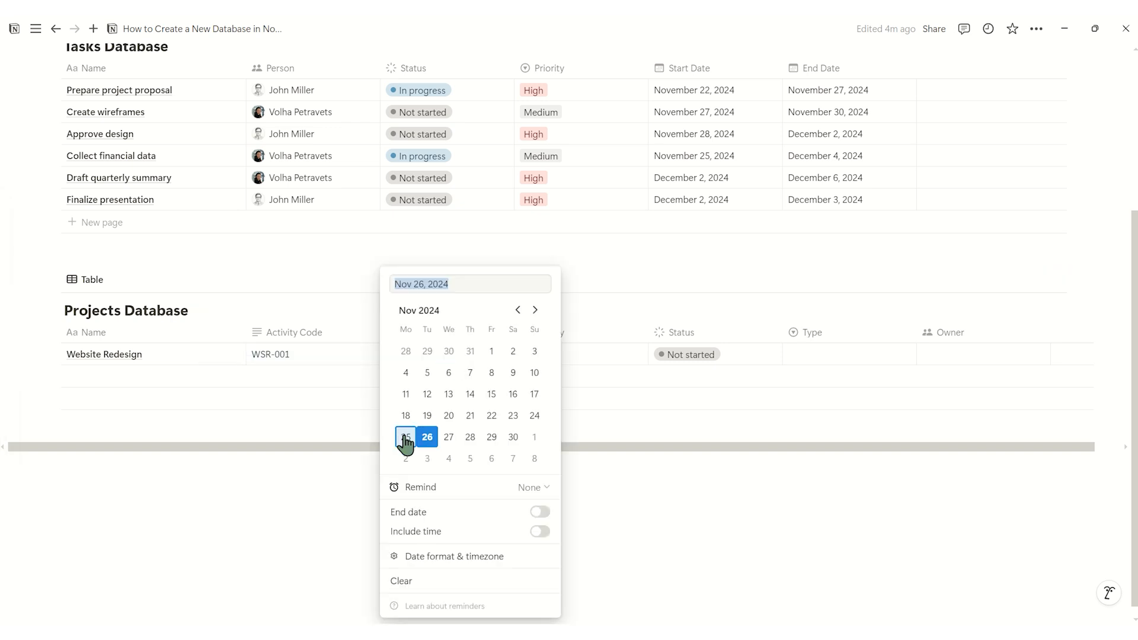
{"action": "left_click", "coordinate": [406, 416]}
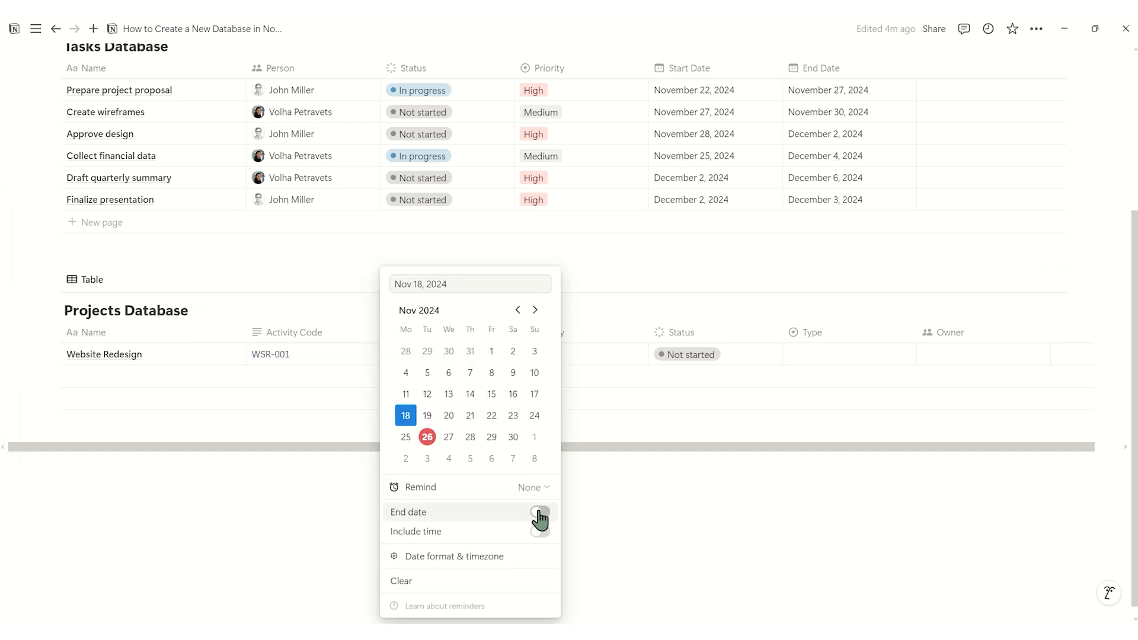
{"action": "left_click", "coordinate": [539, 512]}
{"action": "left_click", "coordinate": [491, 458]}
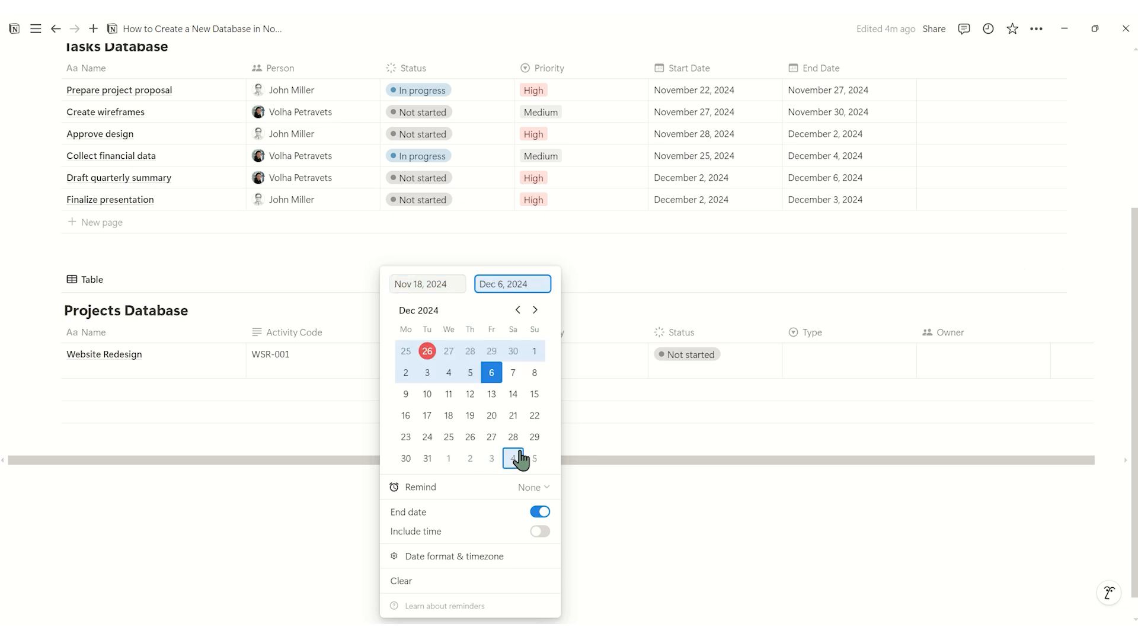
{"action": "left_click", "coordinate": [656, 444]}
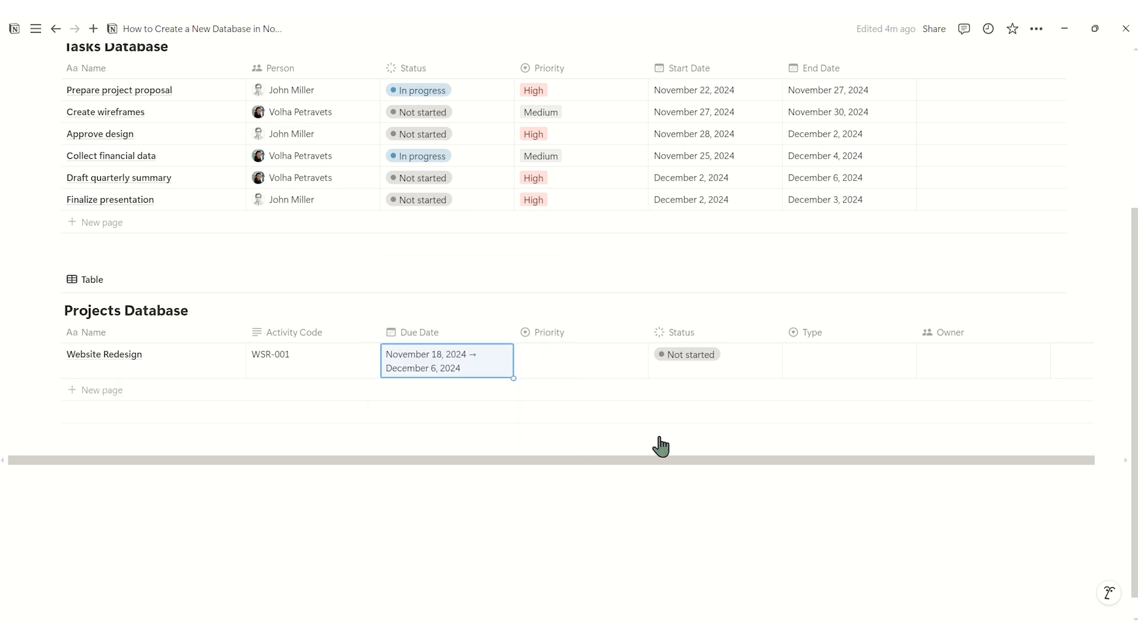
Step: Set the Website Redesign project's priority to High and its status to In progress
{"action": "left_click", "coordinate": [549, 367]}
{"action": "left_click", "coordinate": [562, 437]}
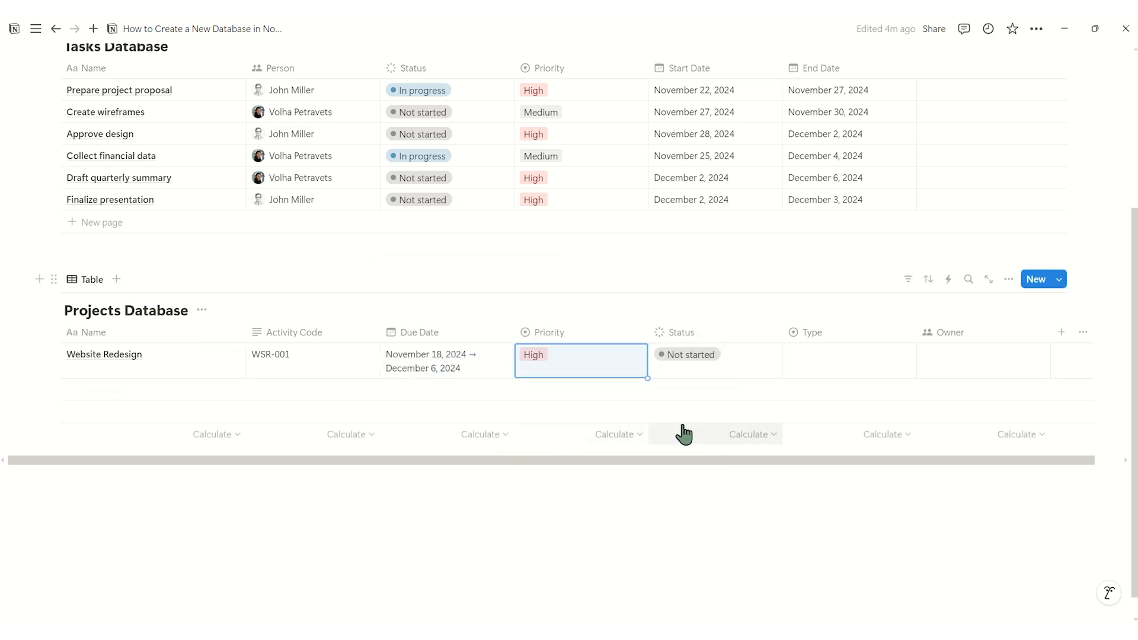
{"action": "left_click", "coordinate": [711, 364]}
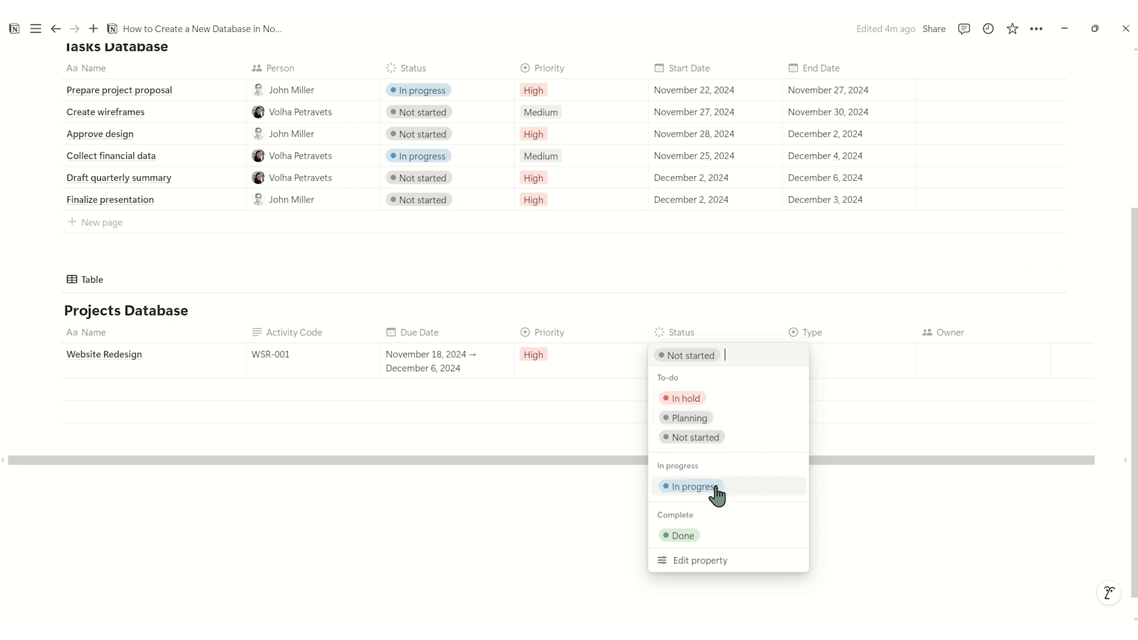
{"action": "left_click", "coordinate": [694, 487]}
Step: Set the Website Redesign project's type to Client-Based and assign as owner the person responsible for the "Approve design" task
{"action": "left_click", "coordinate": [822, 372]}
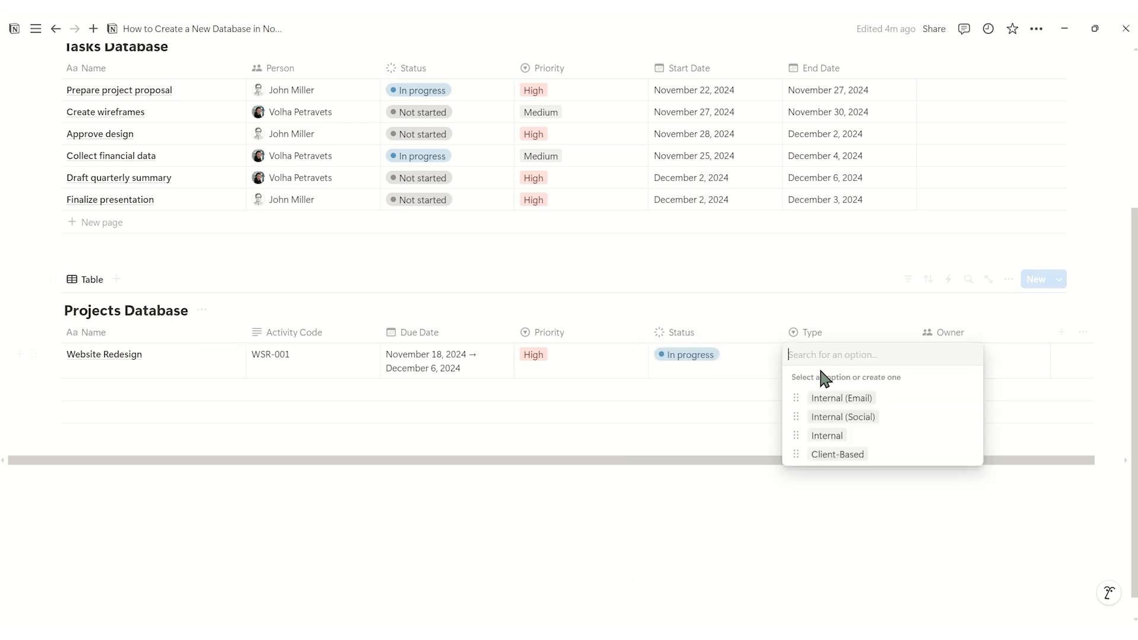
{"action": "left_click", "coordinate": [829, 455]}
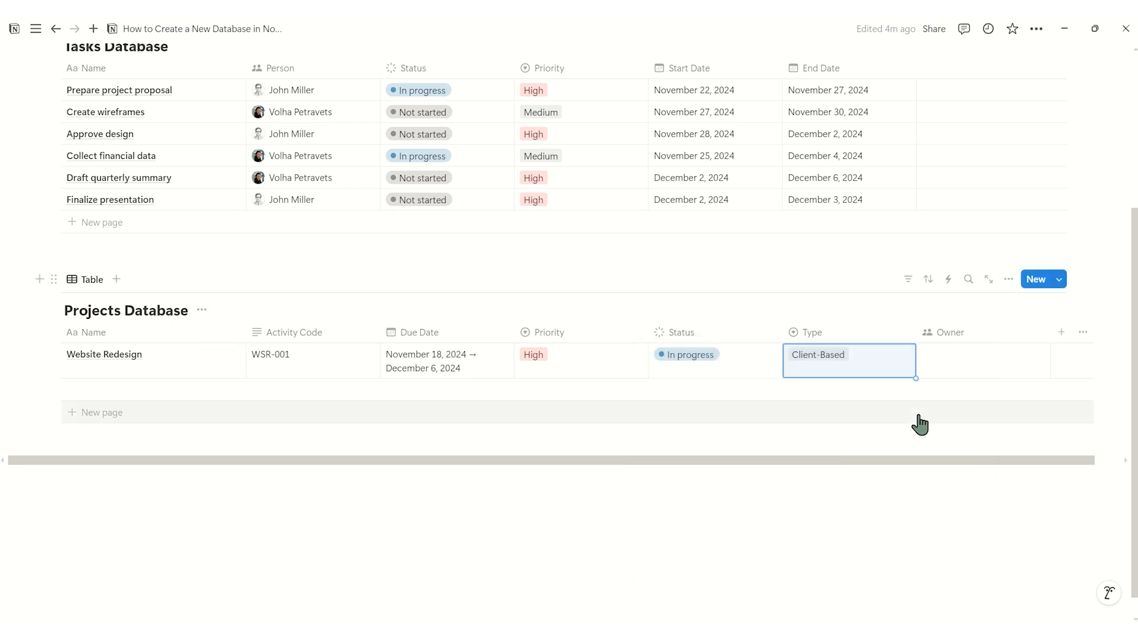
{"action": "left_click", "coordinate": [973, 377]}
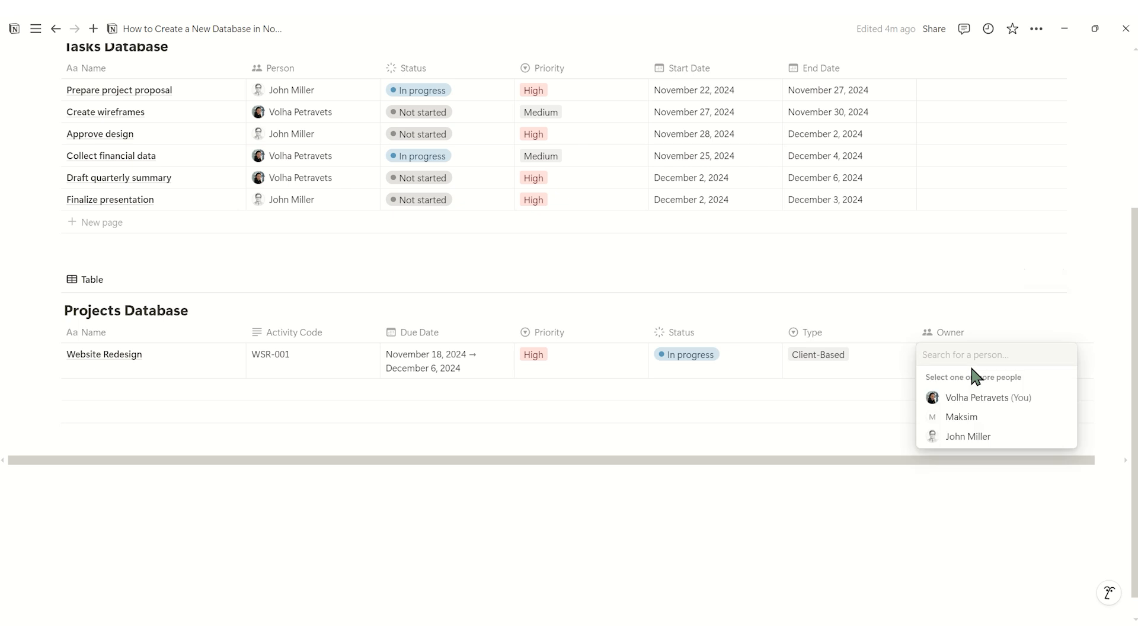
{"action": "left_click", "coordinate": [968, 437]}
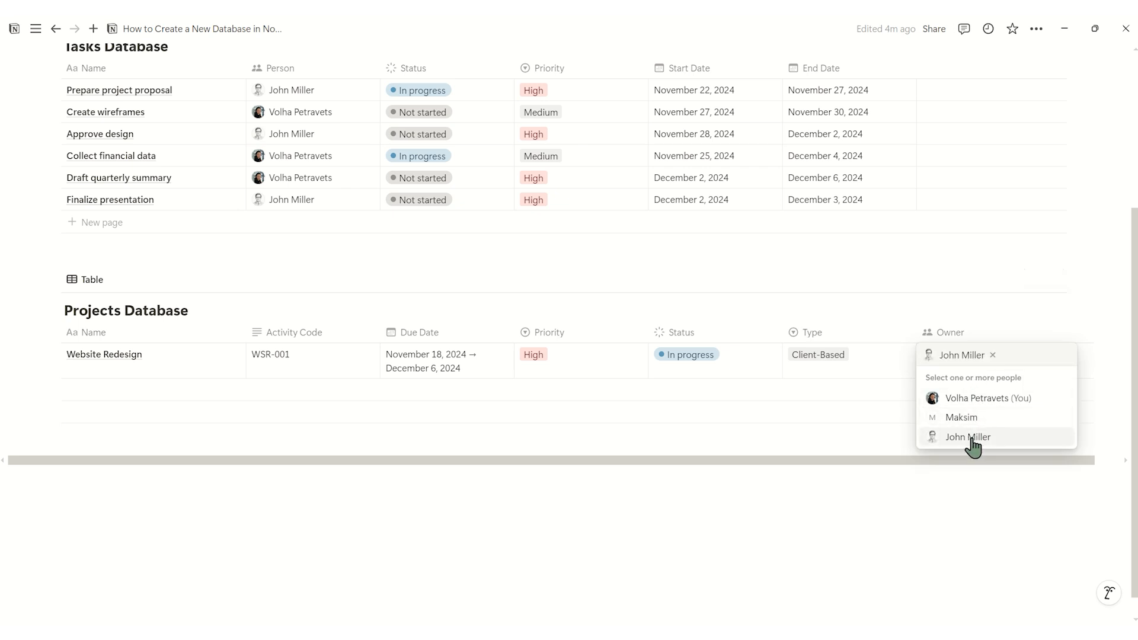
{"action": "key", "text": "Escape"}
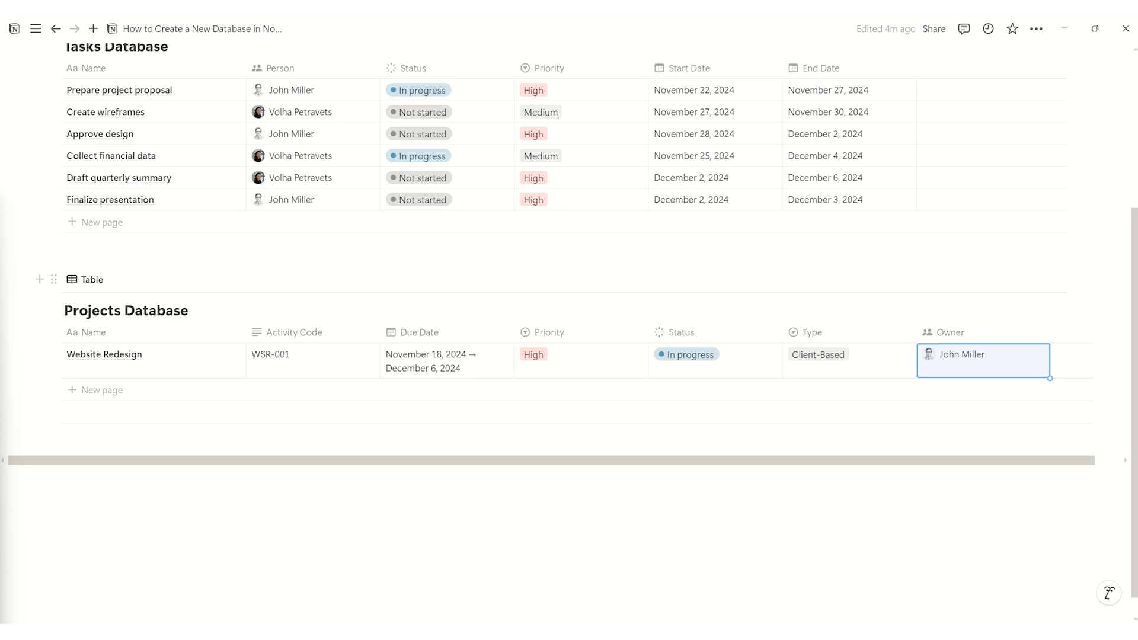
Step: Add a project named "Quarterly Report" to the Projects Database with the activity code QTR-002
{"action": "left_click", "coordinate": [147, 390]}
{"action": "type", "text": "Quarterly Report"}
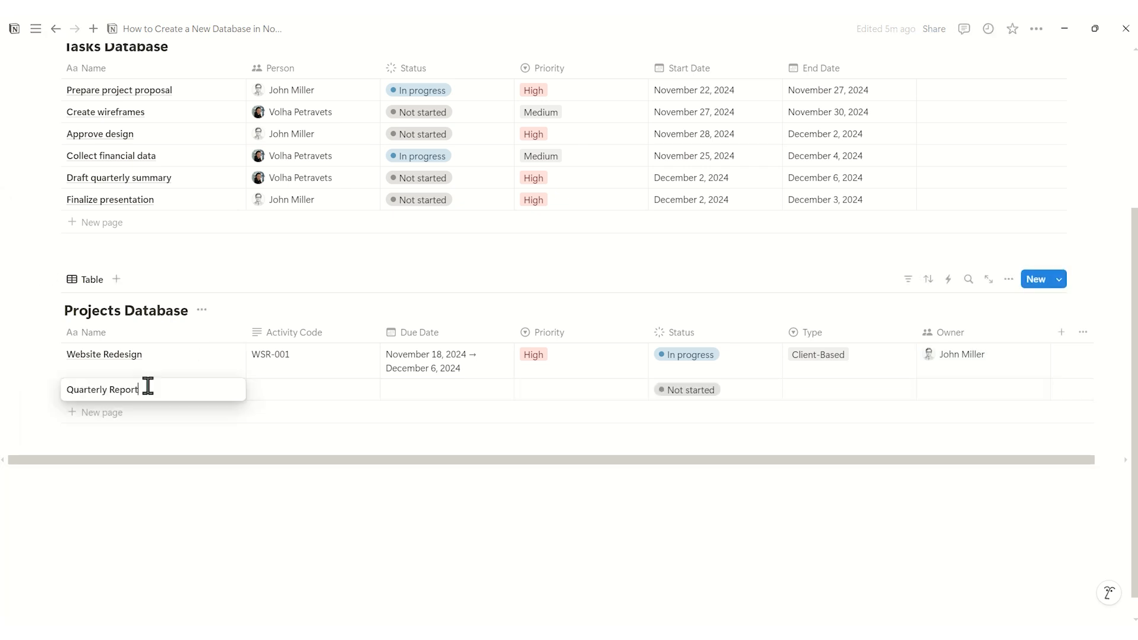
{"action": "key", "text": "Return"}
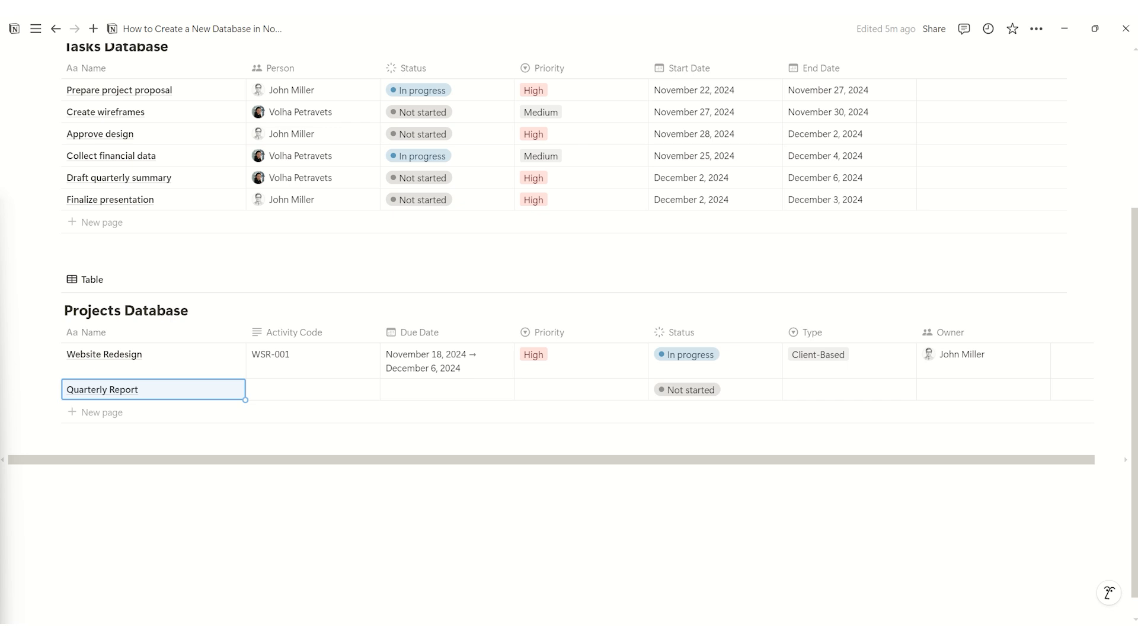
{"action": "left_click", "coordinate": [315, 392]}
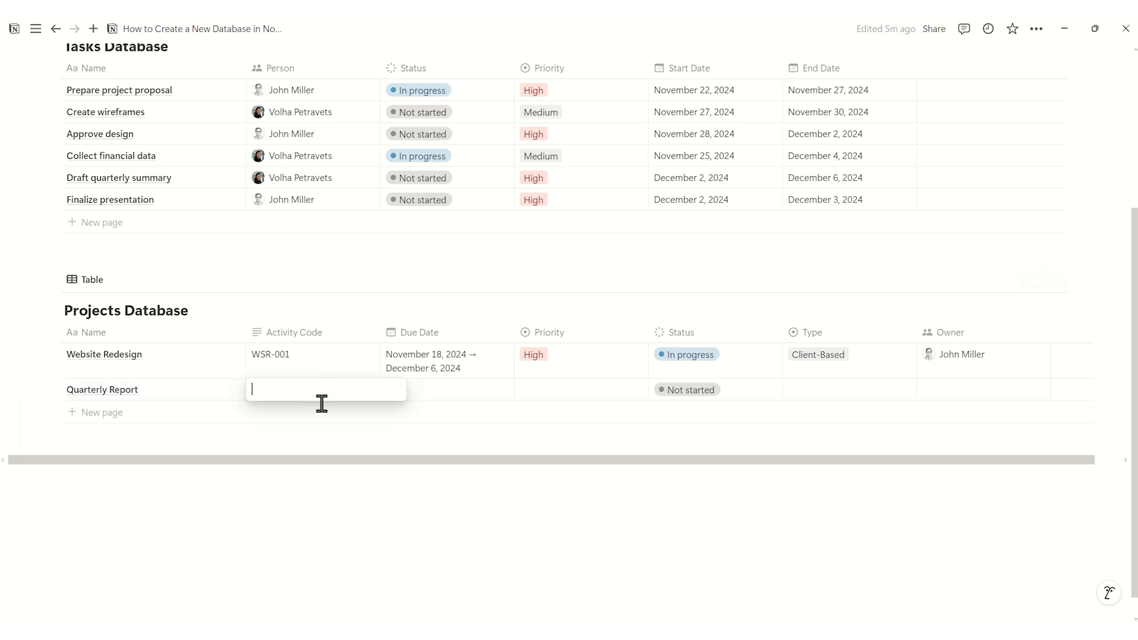
{"action": "type", "text": "QTR-002"}
{"action": "key", "text": "Return"}
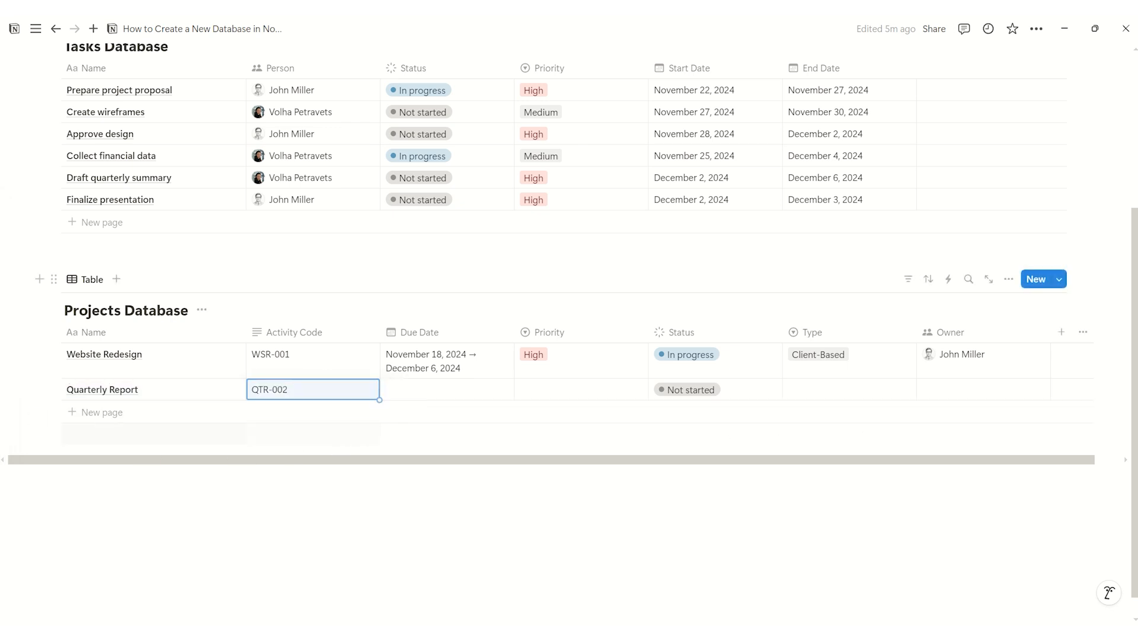
Step: Set the Quarterly Report project's due date range from December 2, 2024 to December 6, 2024
{"action": "left_click", "coordinate": [442, 392]}
{"action": "left_click", "coordinate": [405, 242]}
{"action": "left_click", "coordinate": [540, 294]}
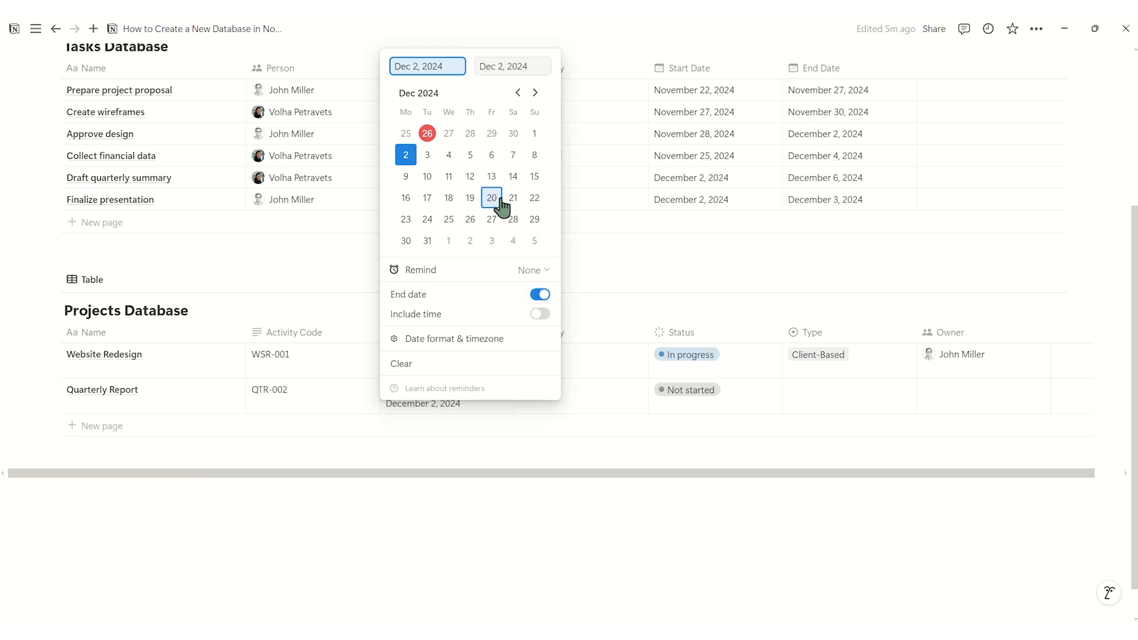
{"action": "left_click", "coordinate": [492, 155]}
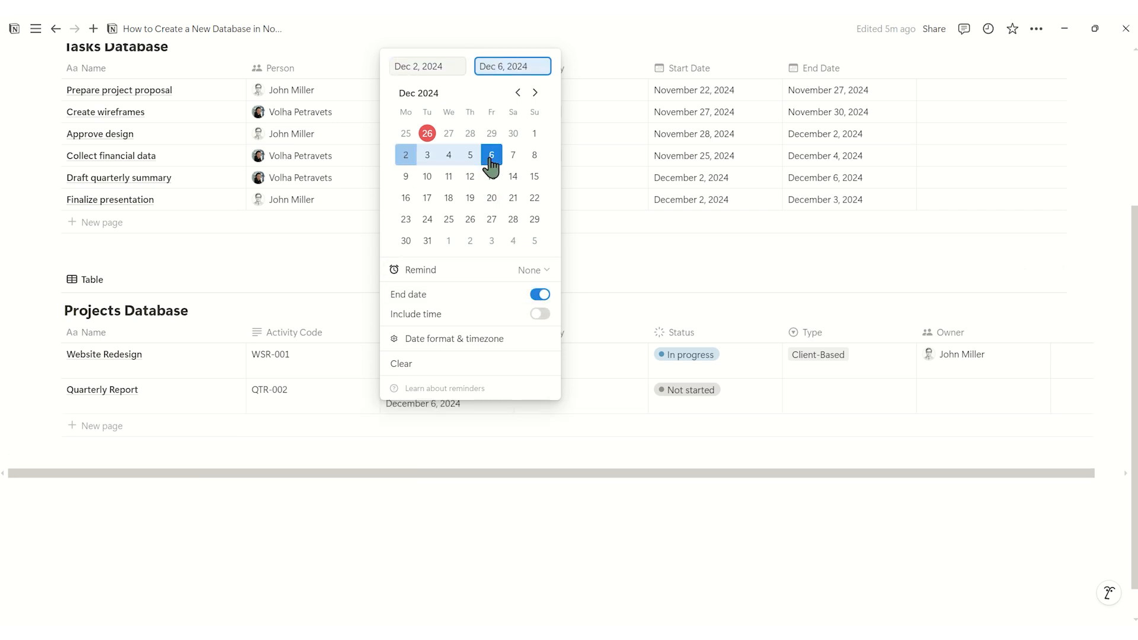
{"action": "left_click", "coordinate": [516, 448]}
Step: Set the Quarterly Report project's priority to Medium and its status to Planning
{"action": "left_click", "coordinate": [578, 389]}
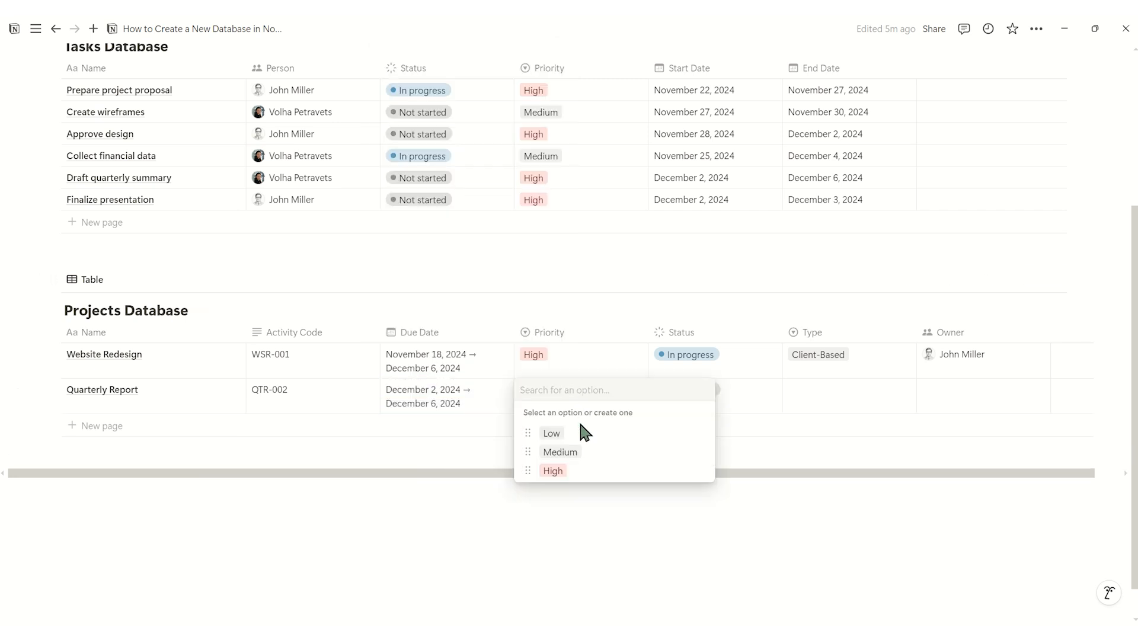
{"action": "left_click", "coordinate": [580, 452]}
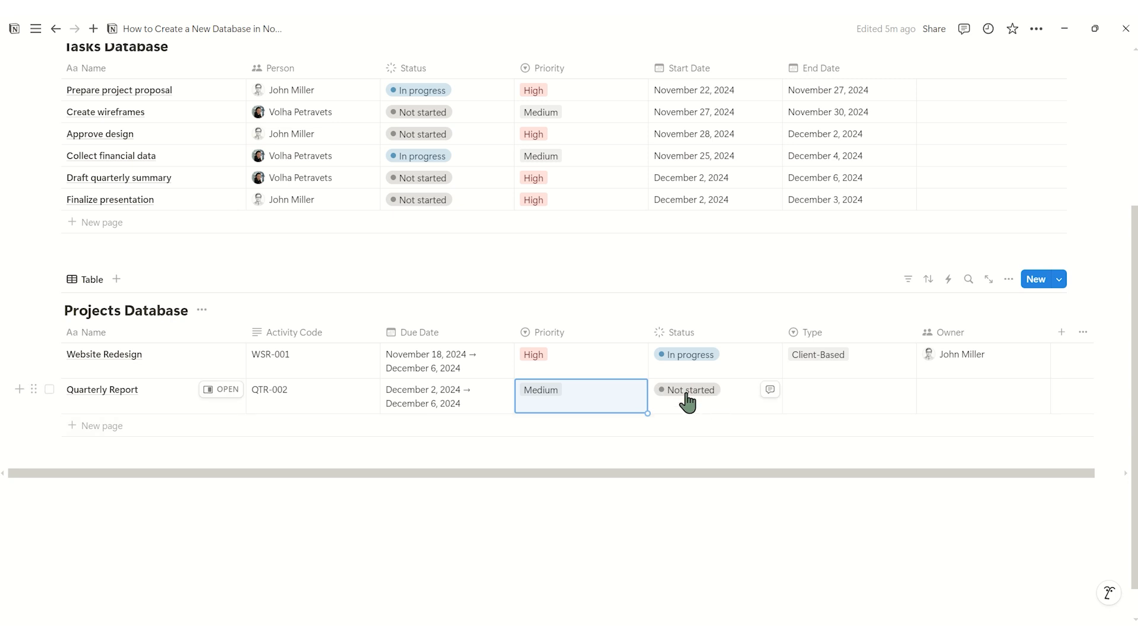
{"action": "left_click", "coordinate": [715, 407]}
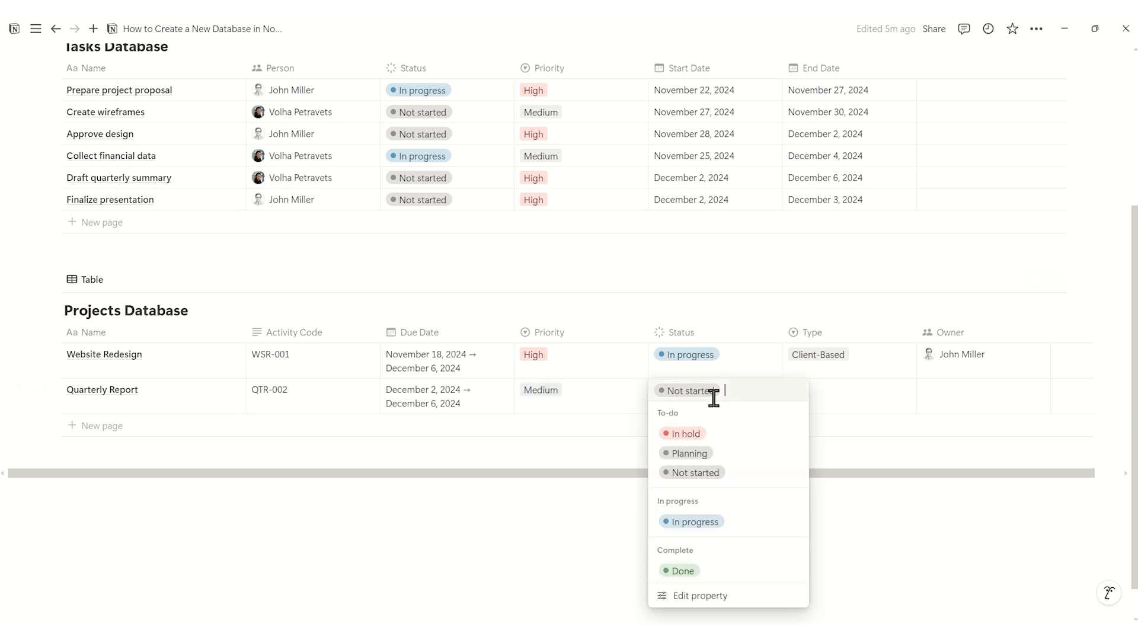
{"action": "left_click", "coordinate": [714, 455]}
Step: Set the Quarterly Report project's type to Internal and assign your own account as its owner
{"action": "left_click", "coordinate": [820, 399]}
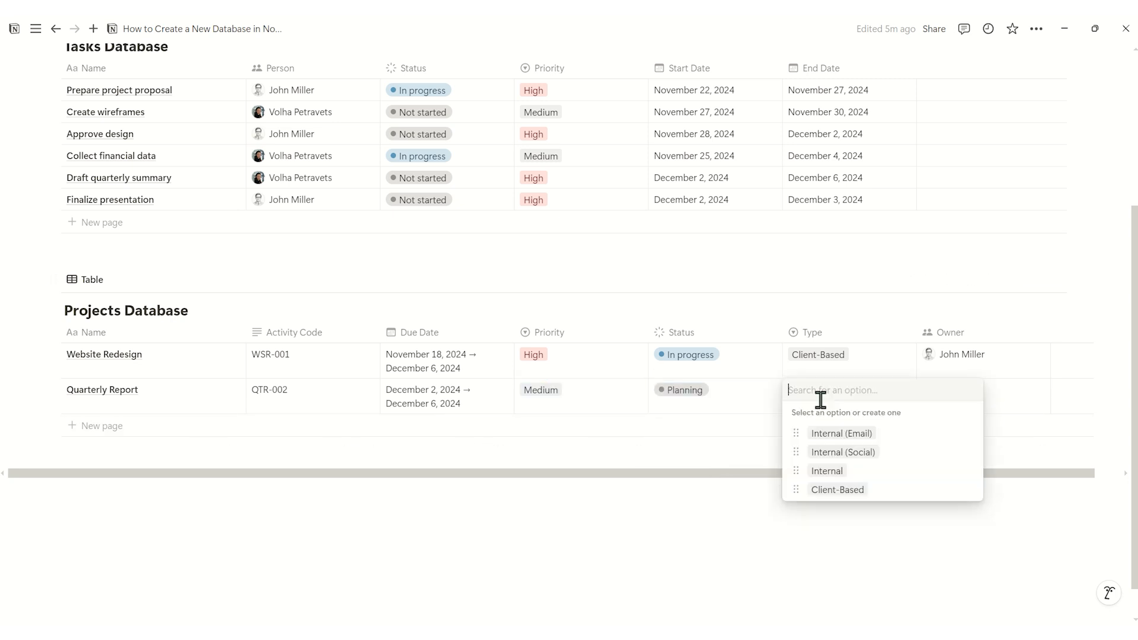
{"action": "left_click", "coordinate": [827, 472]}
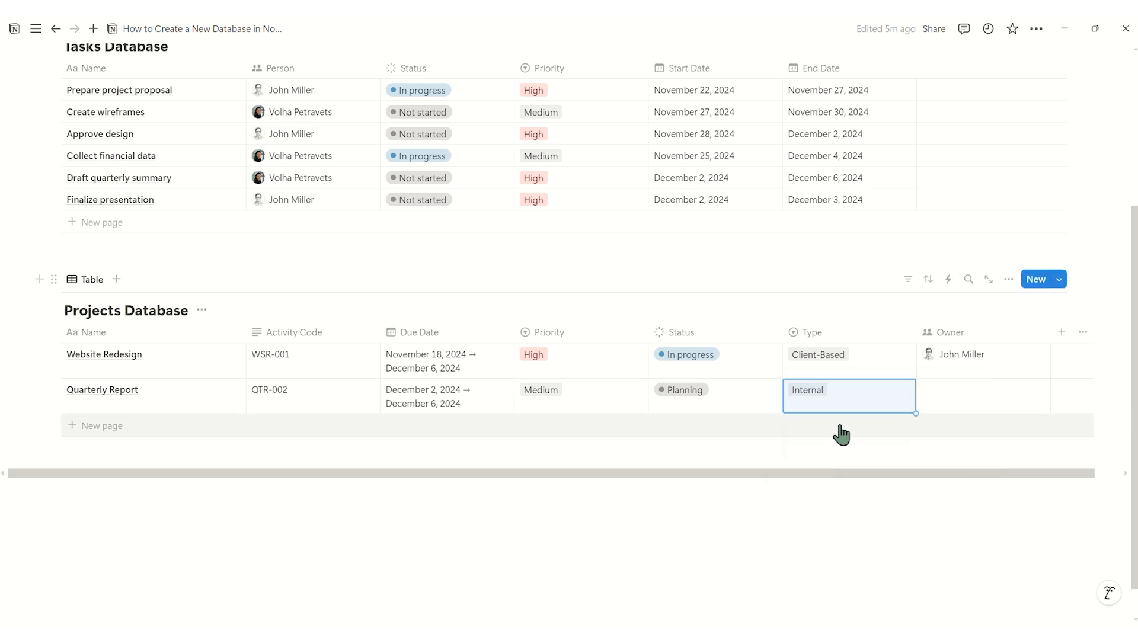
{"action": "left_click", "coordinate": [940, 396]}
{"action": "left_click", "coordinate": [945, 438]}
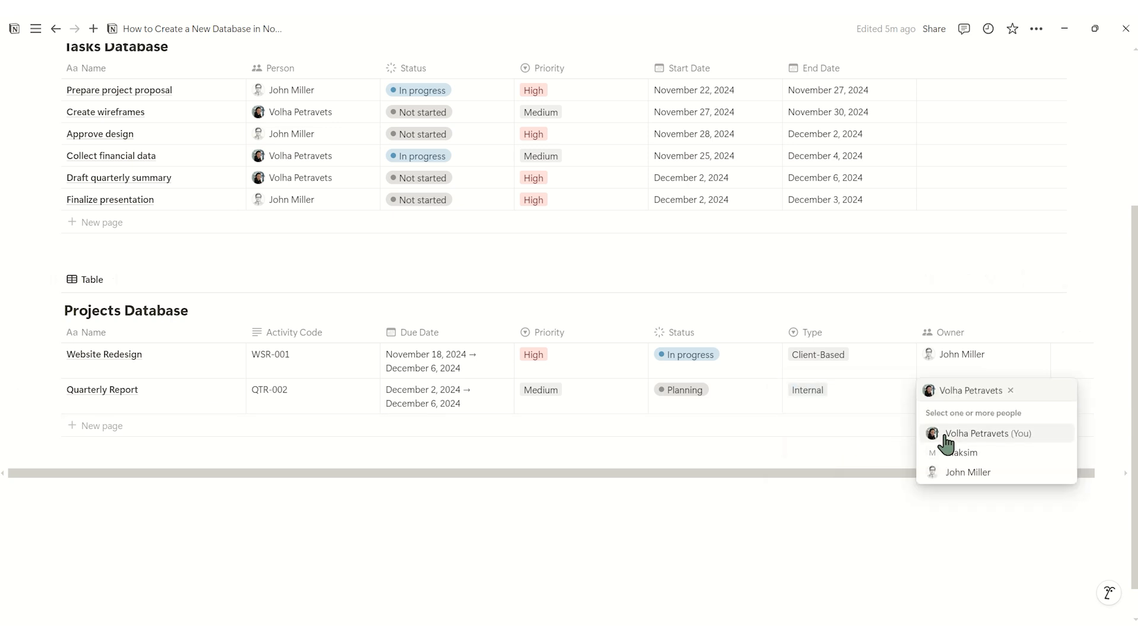
{"action": "key", "text": "Escape"}
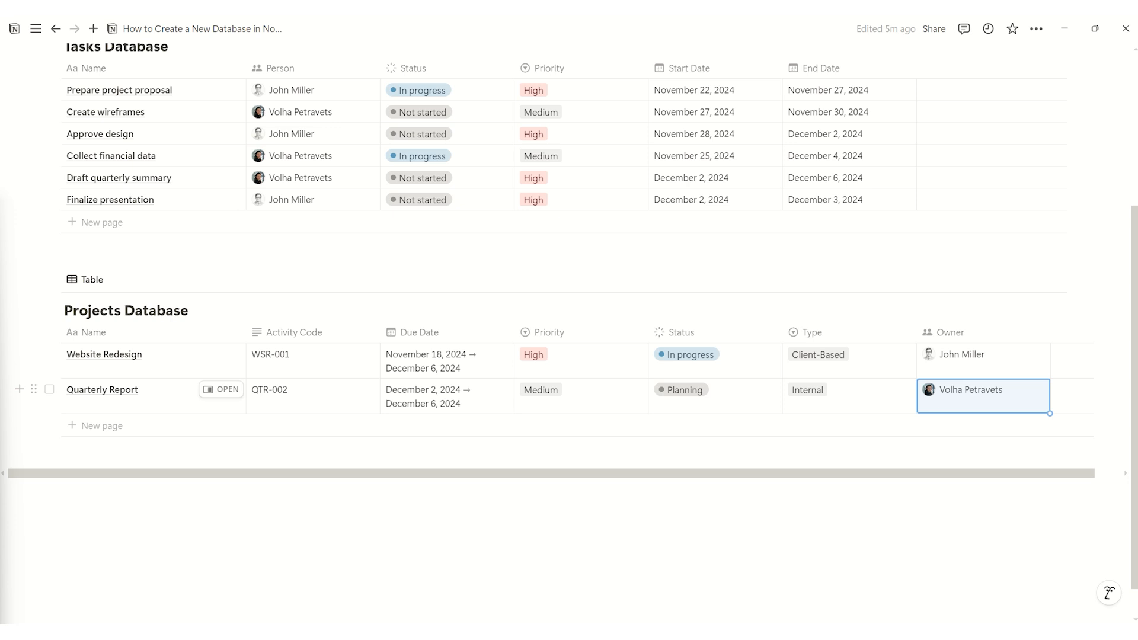
Step: Add a project named "Marketing Campaign" to the Projects Database with the activity code MKT-003
{"action": "left_click", "coordinate": [158, 427]}
{"action": "type", "text": "Marketing Campaign"}
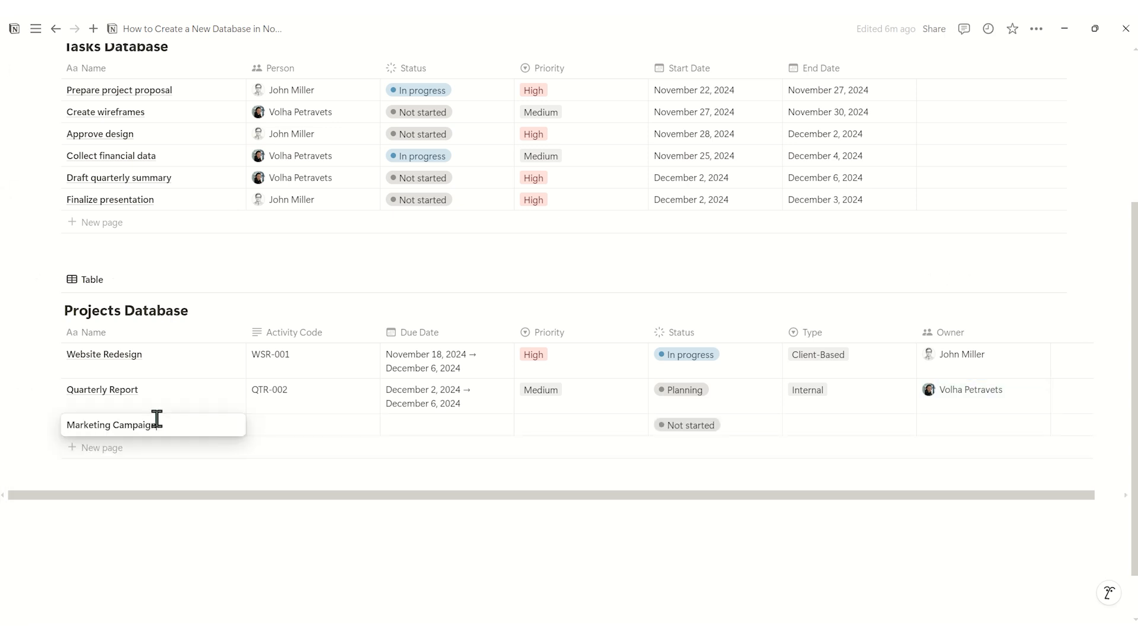
{"action": "key", "text": "Escape"}
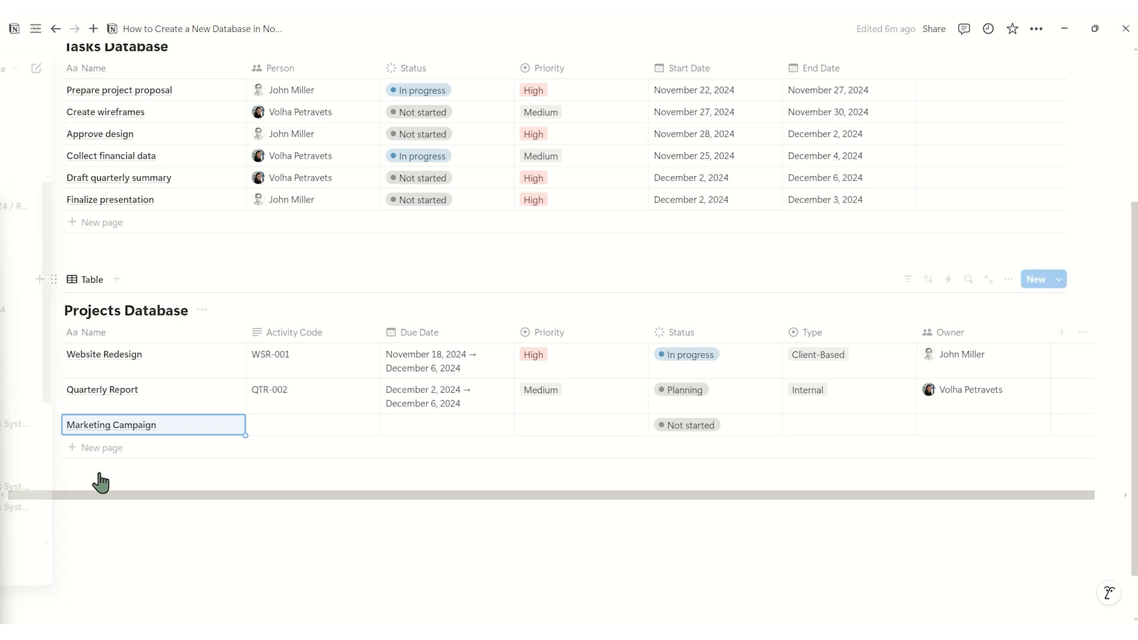
{"action": "left_click", "coordinate": [294, 426]}
{"action": "type", "text": "MKT-003"}
{"action": "key", "text": "Escape"}
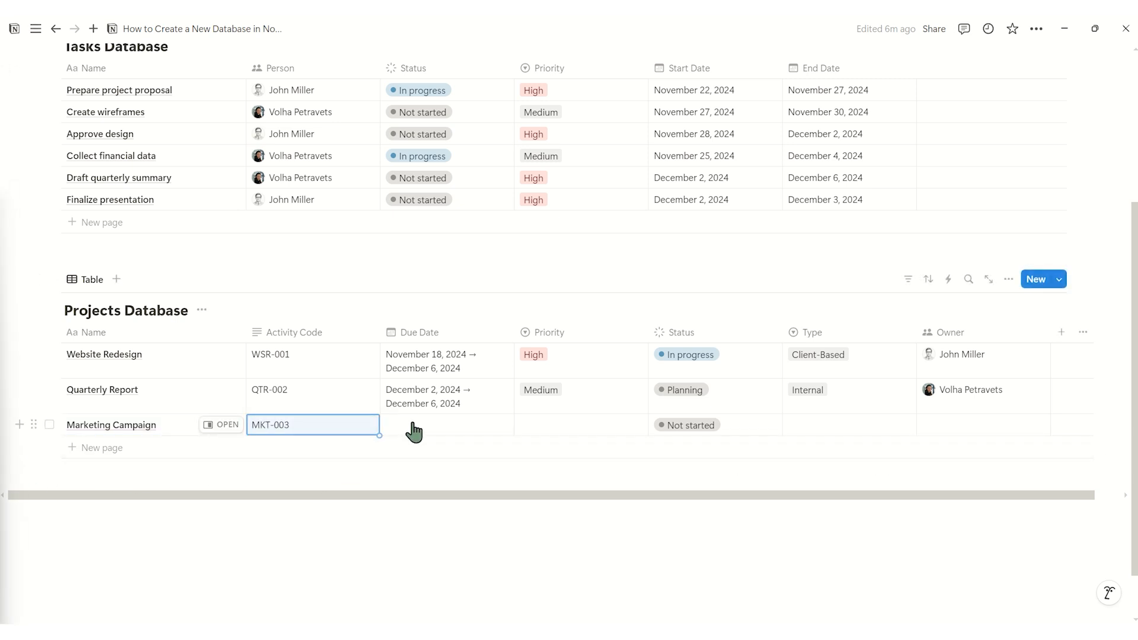
Step: Set the Marketing Campaign project's due date range from November 26, 2024 to December 6, 2024
{"action": "left_click", "coordinate": [454, 425]}
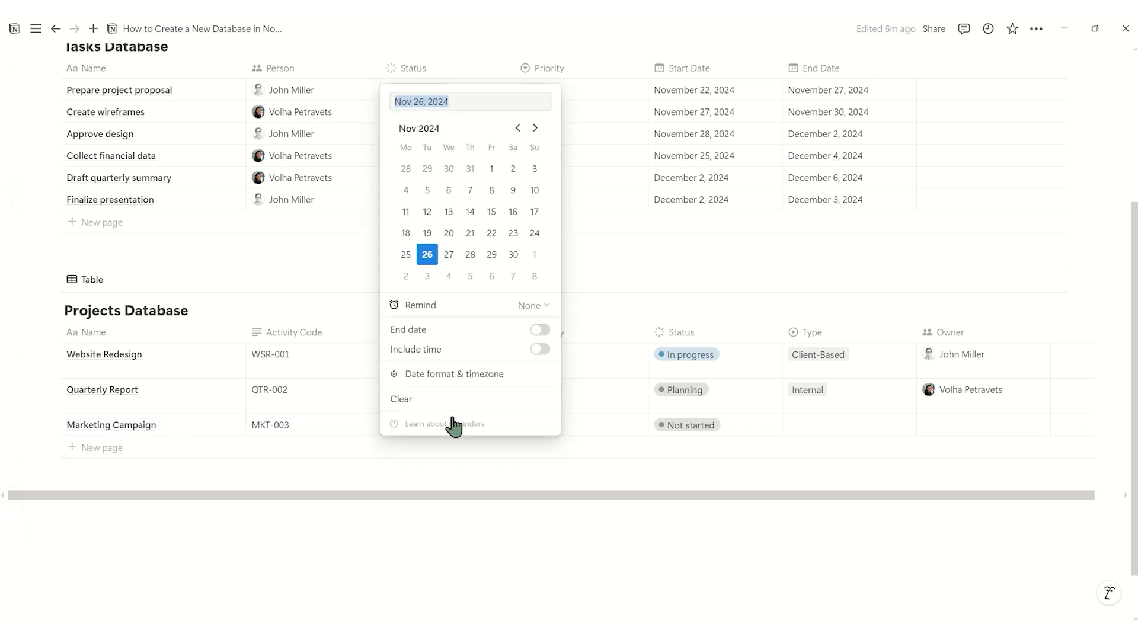
{"action": "left_click", "coordinate": [539, 329]}
{"action": "left_click", "coordinate": [492, 275]}
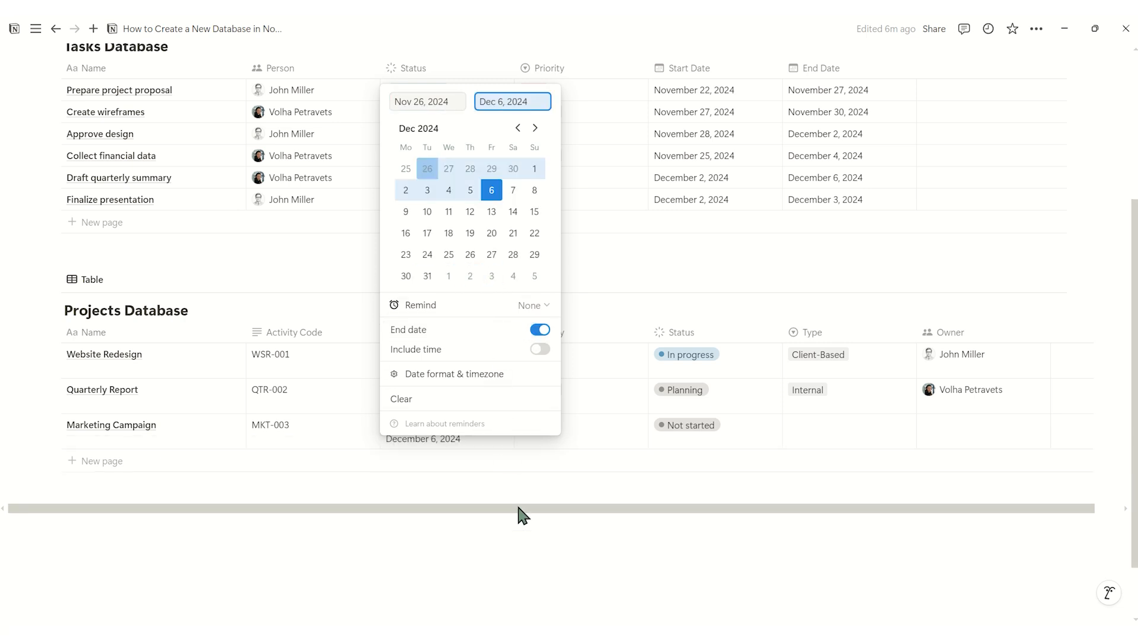
{"action": "left_click", "coordinate": [488, 516]}
Step: Set the priority of the Marketing Campaign project to Medium
{"action": "left_click", "coordinate": [577, 437]}
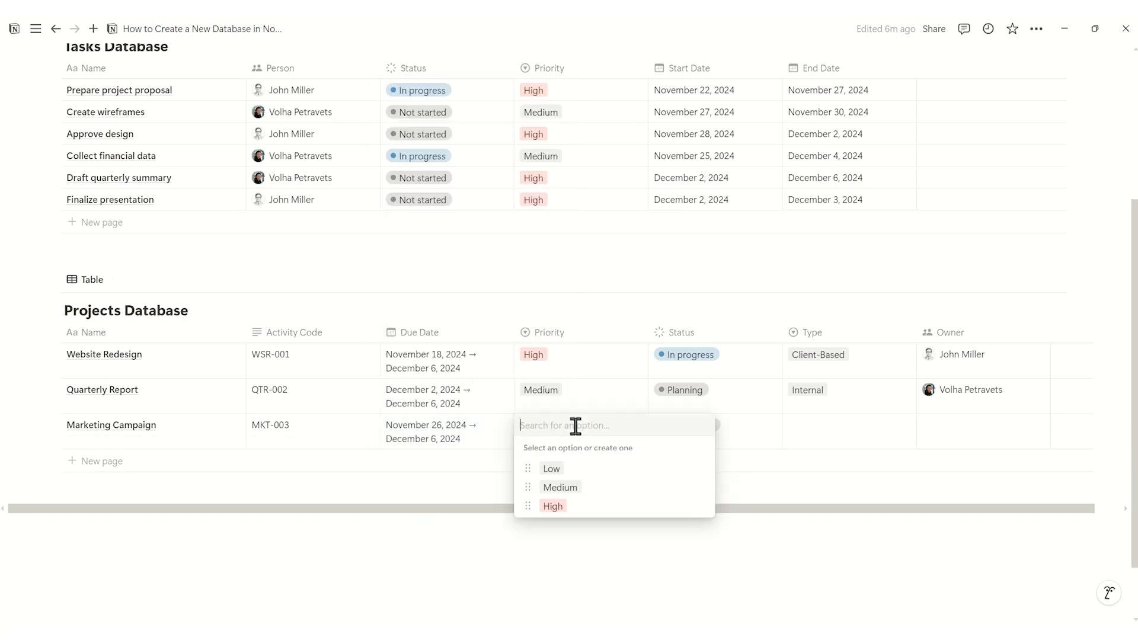
{"action": "left_click", "coordinate": [578, 488]}
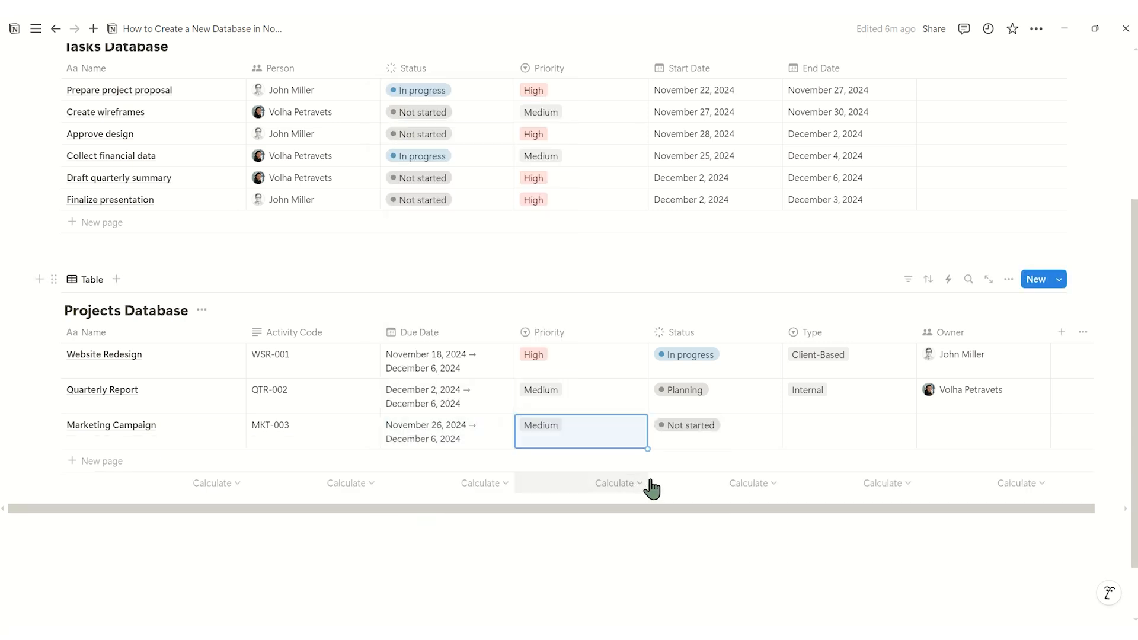
{"action": "left_click", "coordinate": [713, 446]}
{"action": "key", "text": "Escape"}
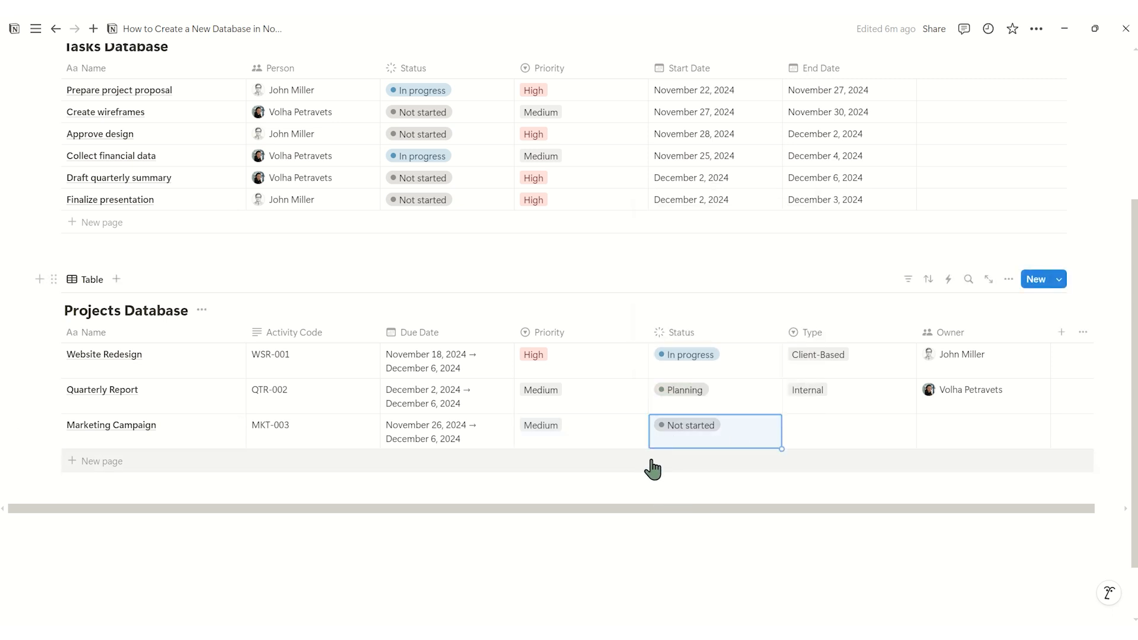
Step: Set the Marketing Campaign project's type to Internal (Social) and assign your own account as its owner
{"action": "left_click", "coordinate": [833, 435]}
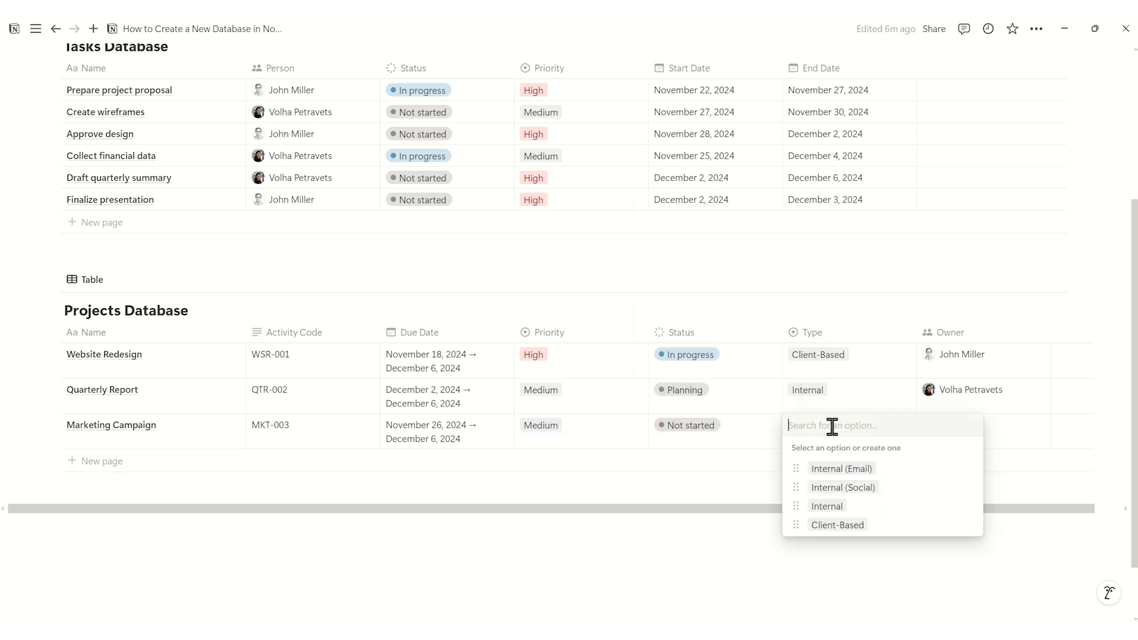
{"action": "left_click", "coordinate": [845, 488]}
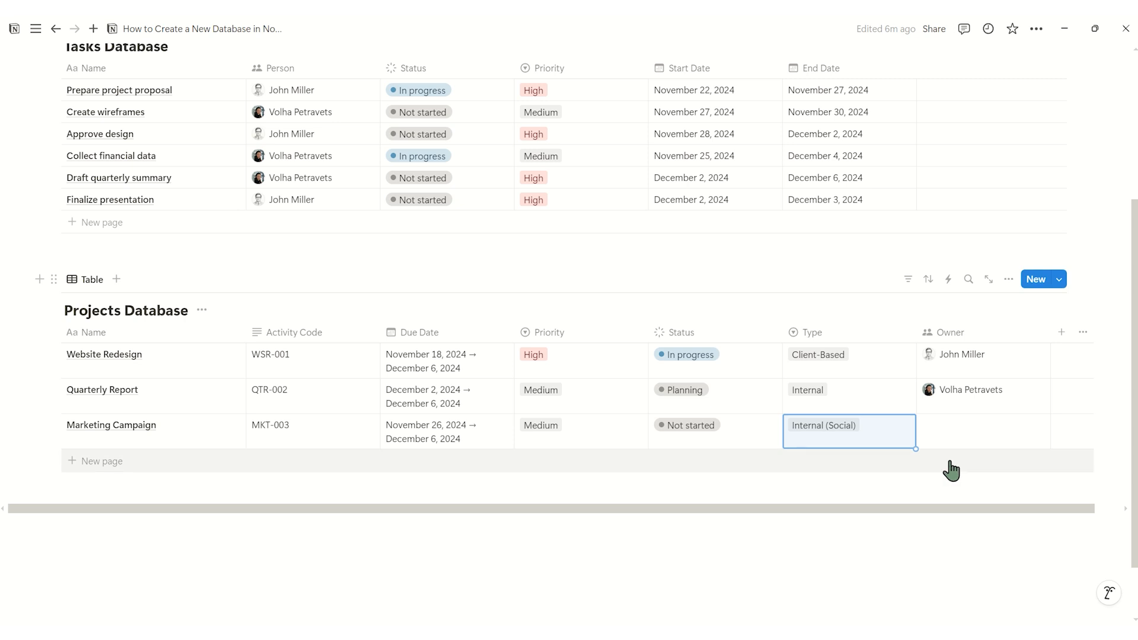
{"action": "left_click", "coordinate": [954, 432]}
{"action": "left_click", "coordinate": [960, 467]}
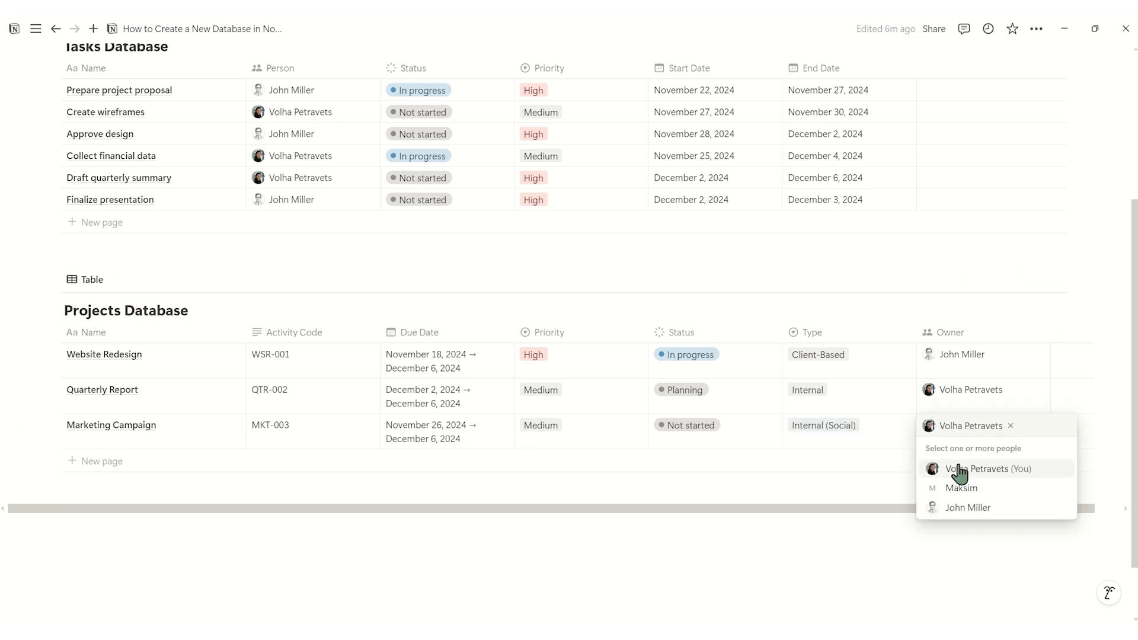
{"action": "key", "text": "Escape"}
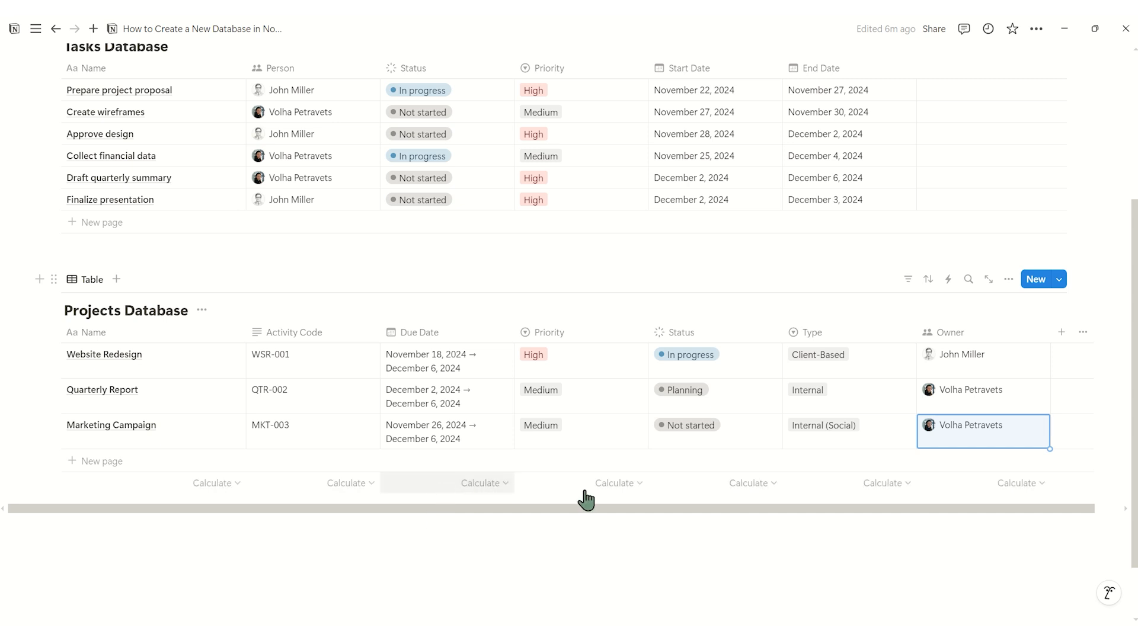
{"action": "left_click_drag", "start_coordinate": [1134, 351], "coordinate": [1134, 257]}
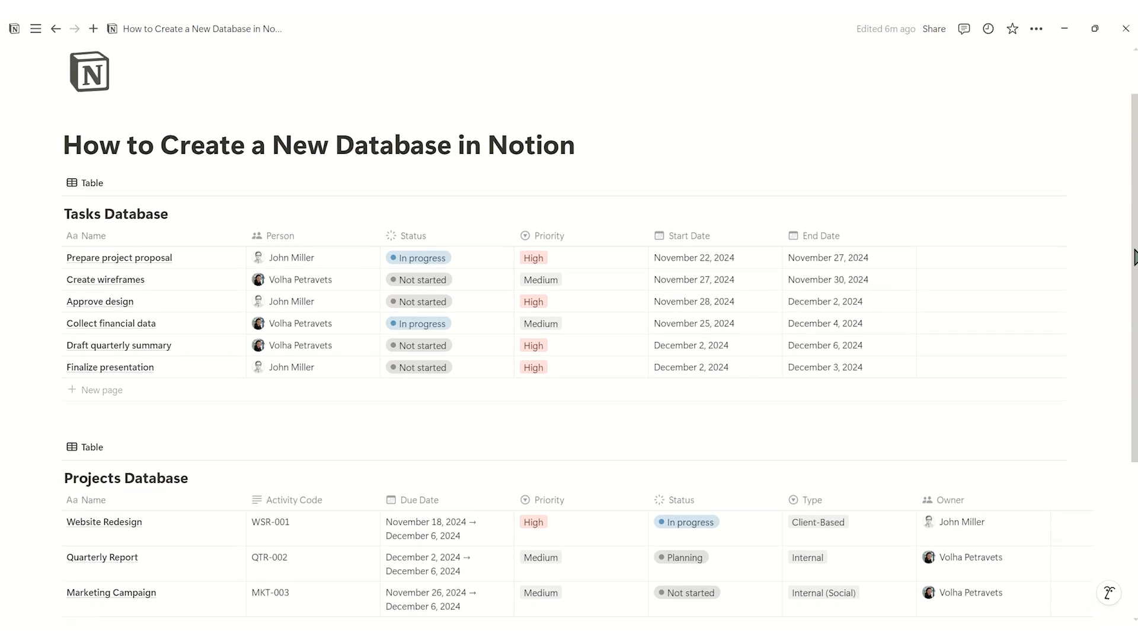